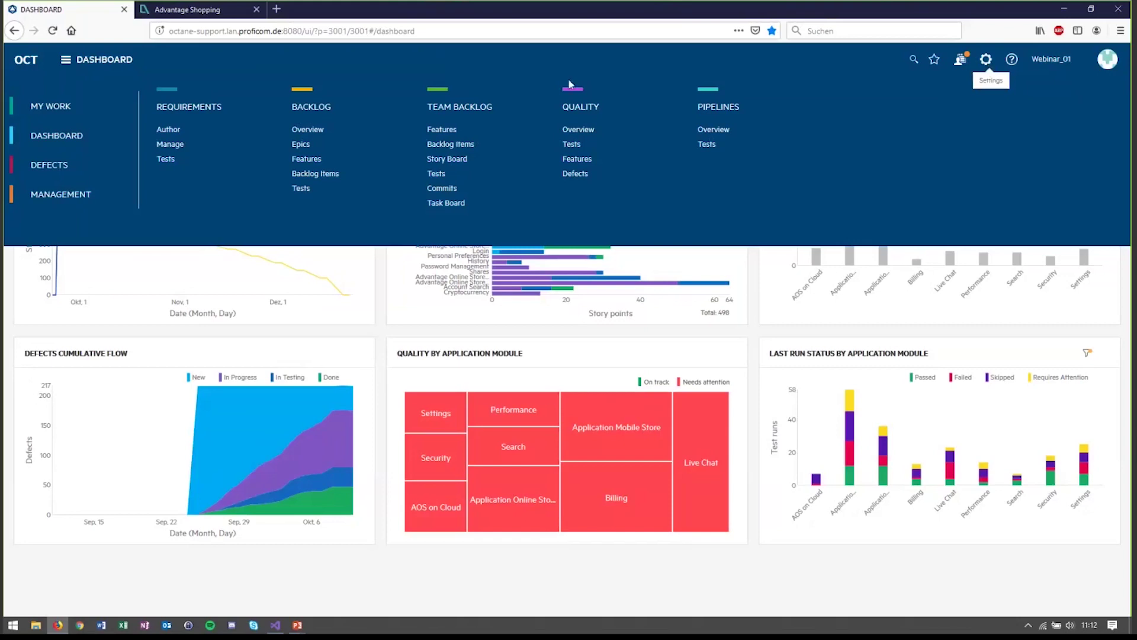
Step: Open the Backlog module, check the features under the Self Provisioning epic, and expand the Billing epic in the tree
left_click(318, 105)
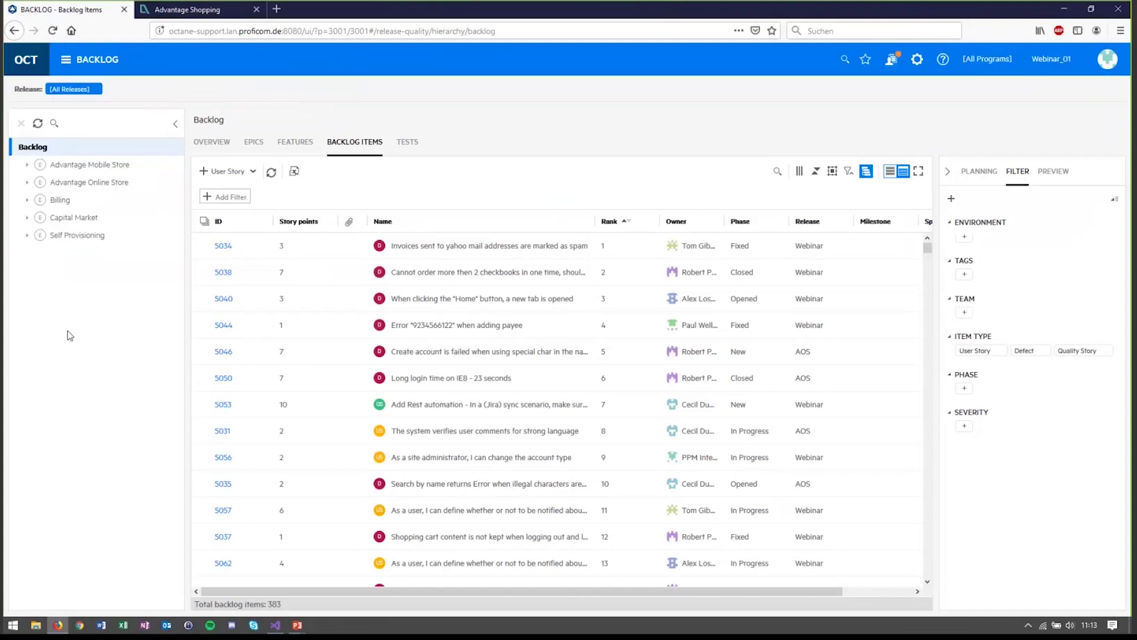
left_click(27, 236)
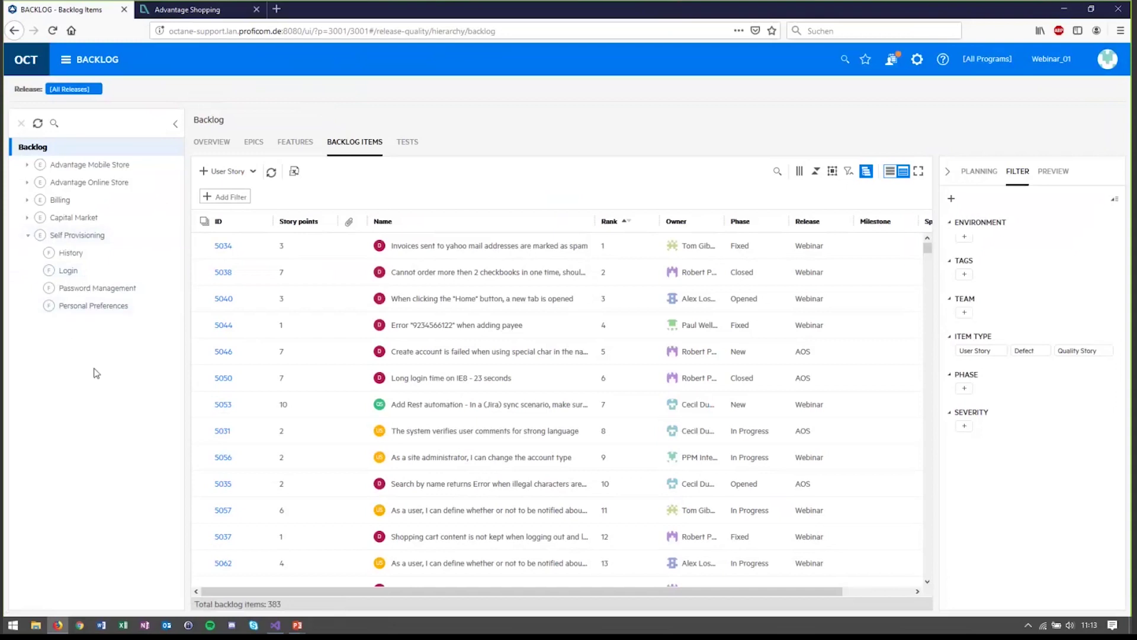
left_click(27, 235)
left_click(27, 199)
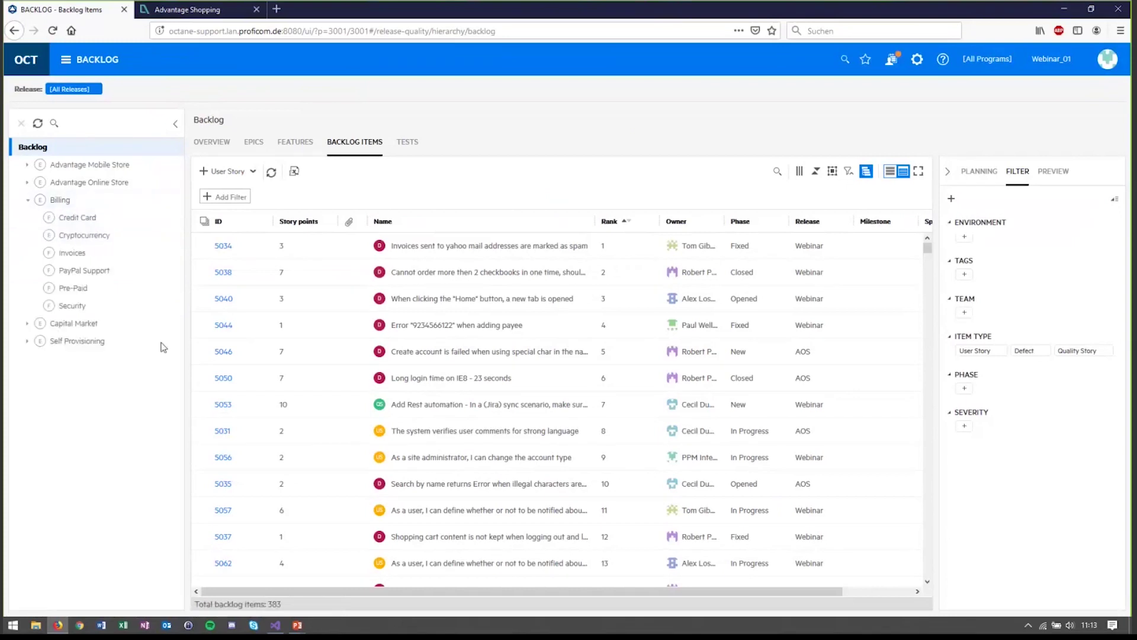
Step: Review the whole backlog's epics, its overview charts, and its list of features
left_click(253, 143)
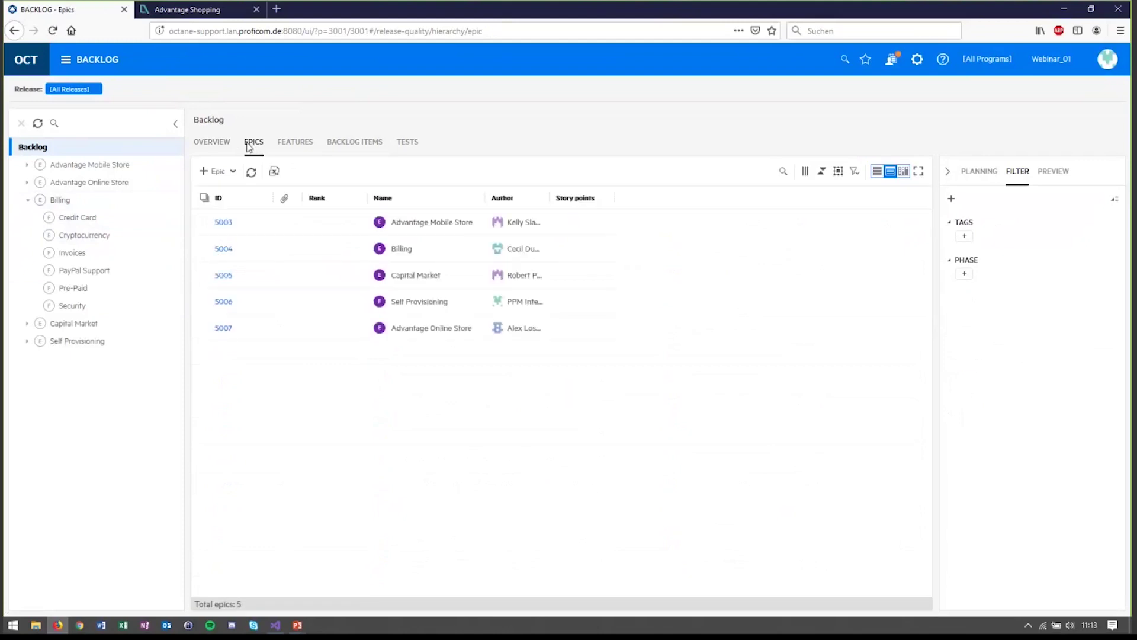
left_click(221, 147)
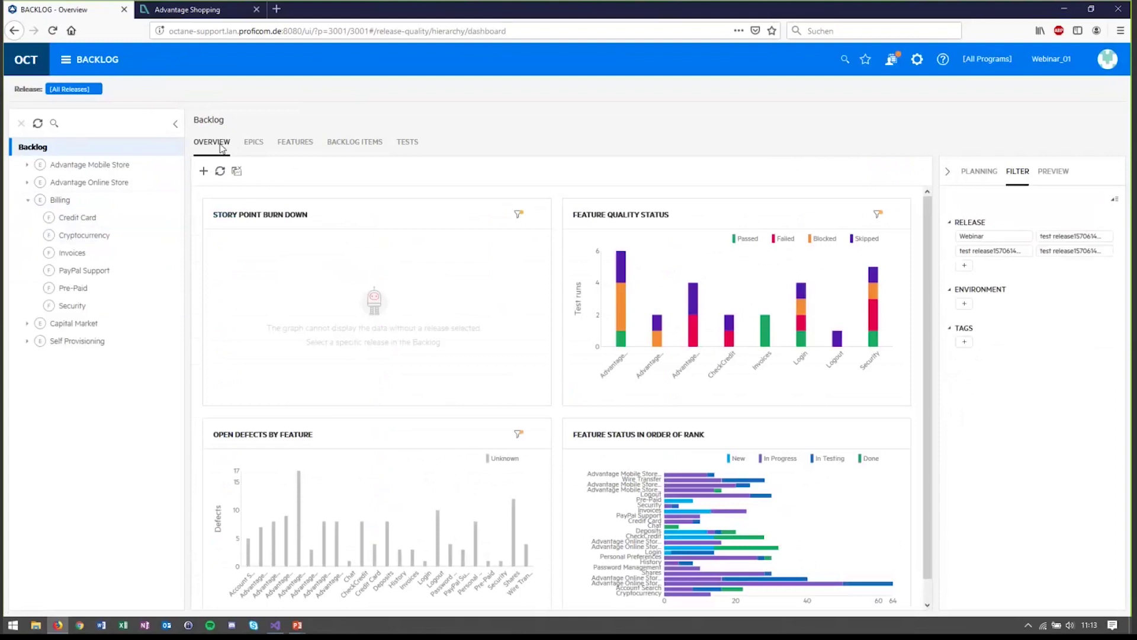
left_click(253, 145)
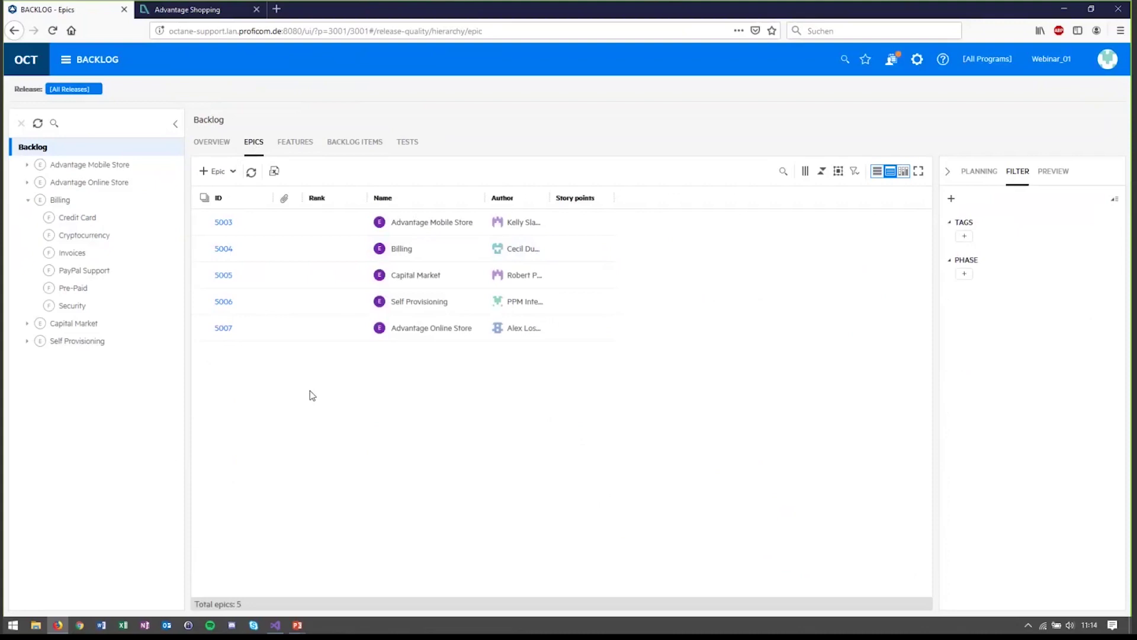
left_click(293, 147)
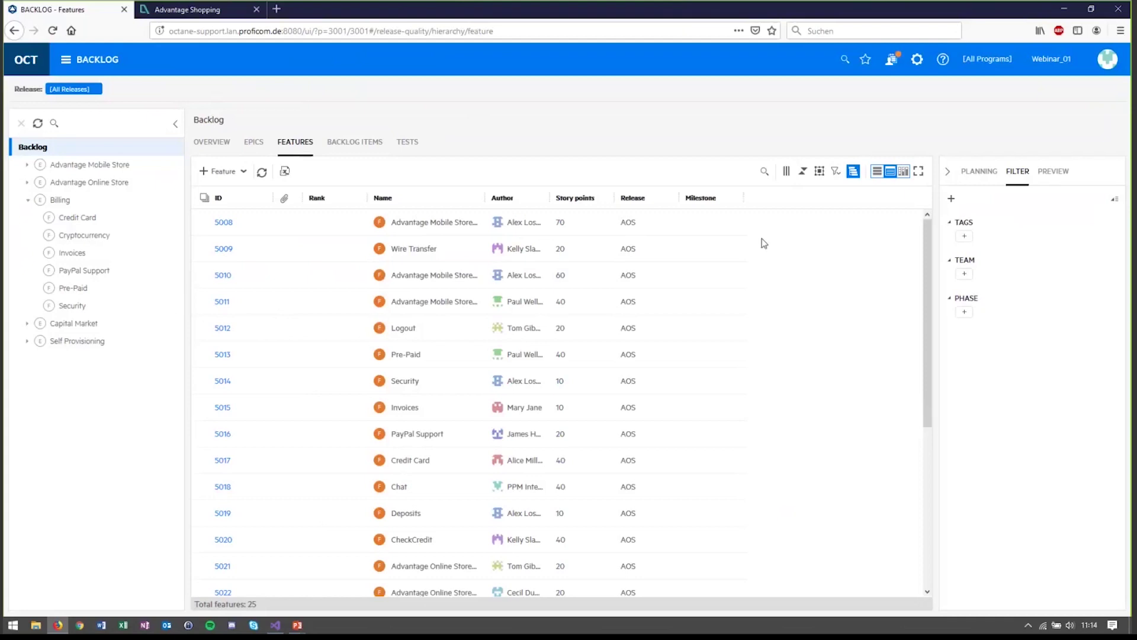
Step: Open the Invoices feature under the Billing epic and show its backlog items
left_click(78, 202)
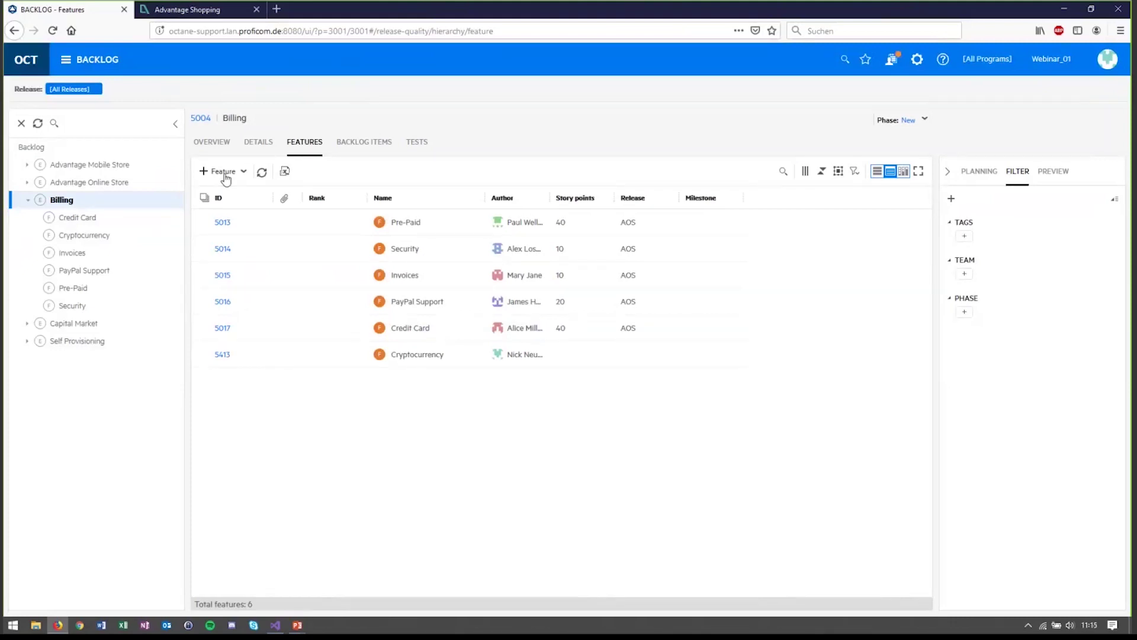
left_click(81, 253)
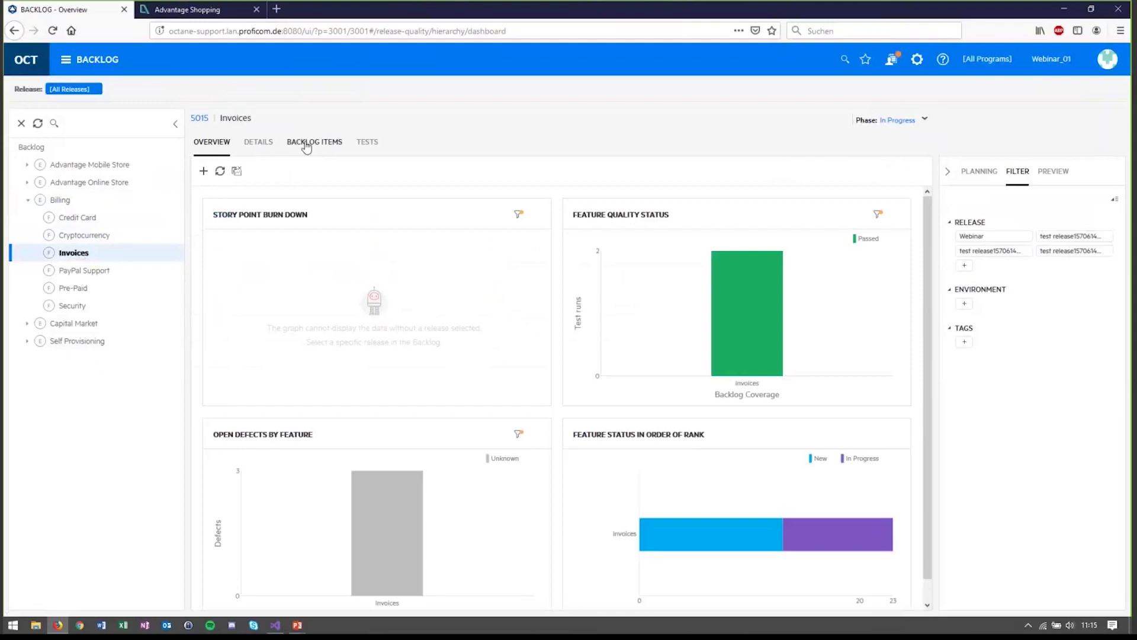
left_click(306, 146)
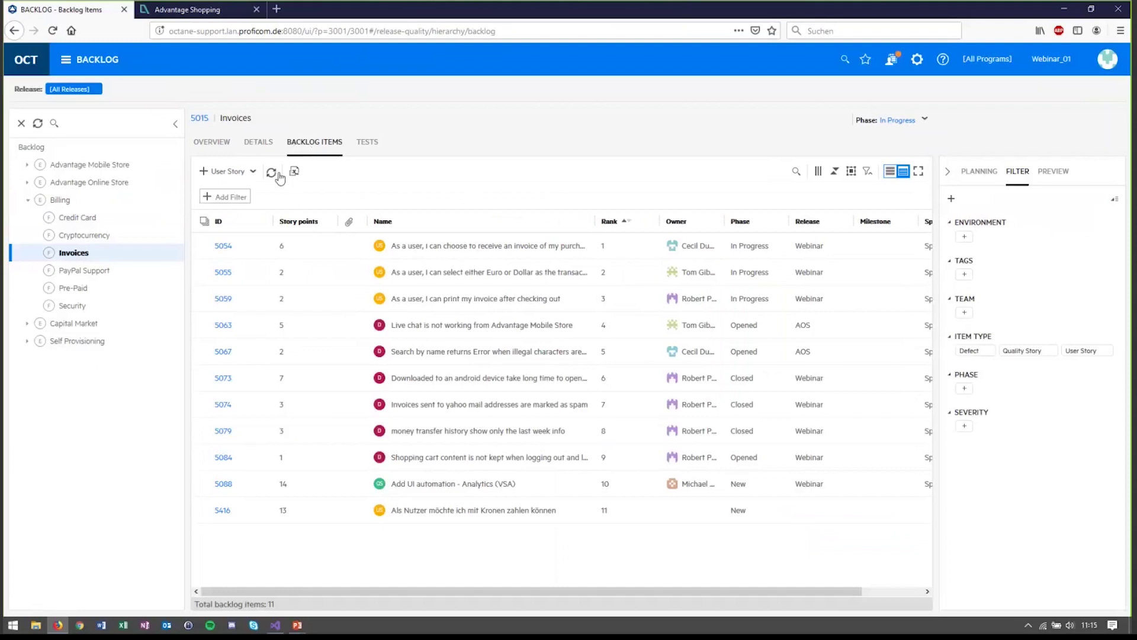
Step: Start a new user story in the Invoices feature, check the form with only required fields, and restore the full form
left_click(253, 171)
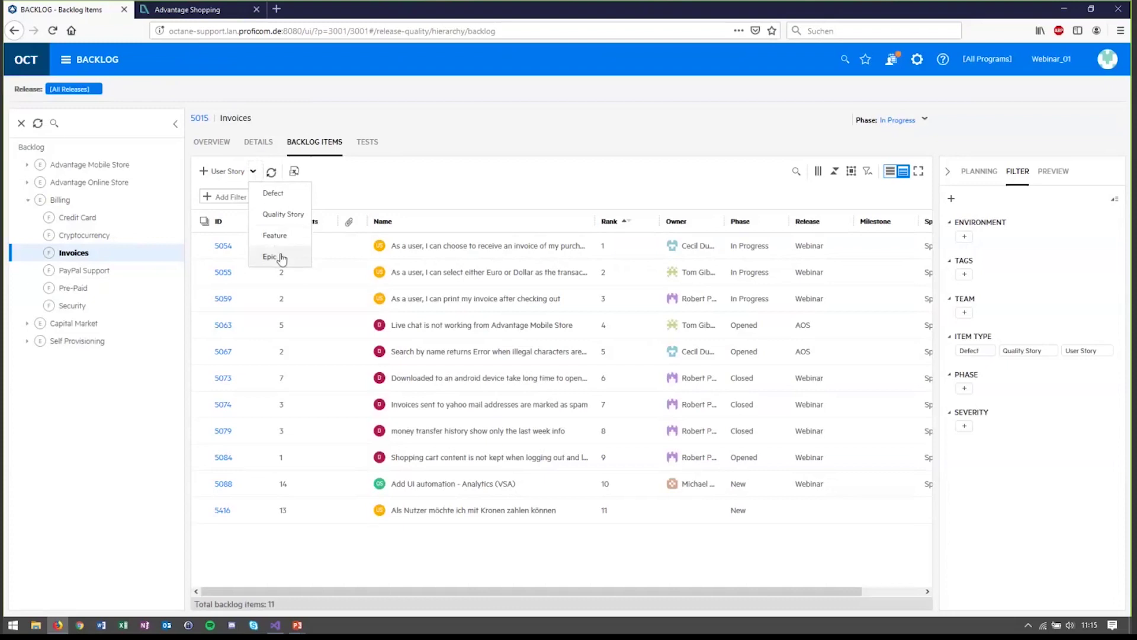
left_click(221, 172)
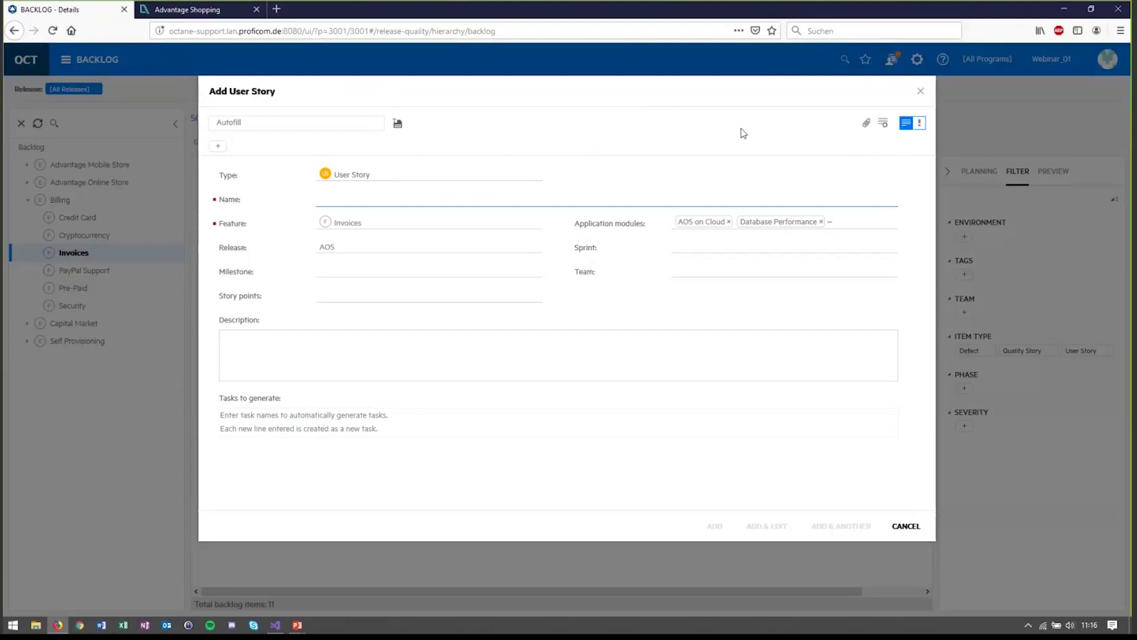
left_click(920, 127)
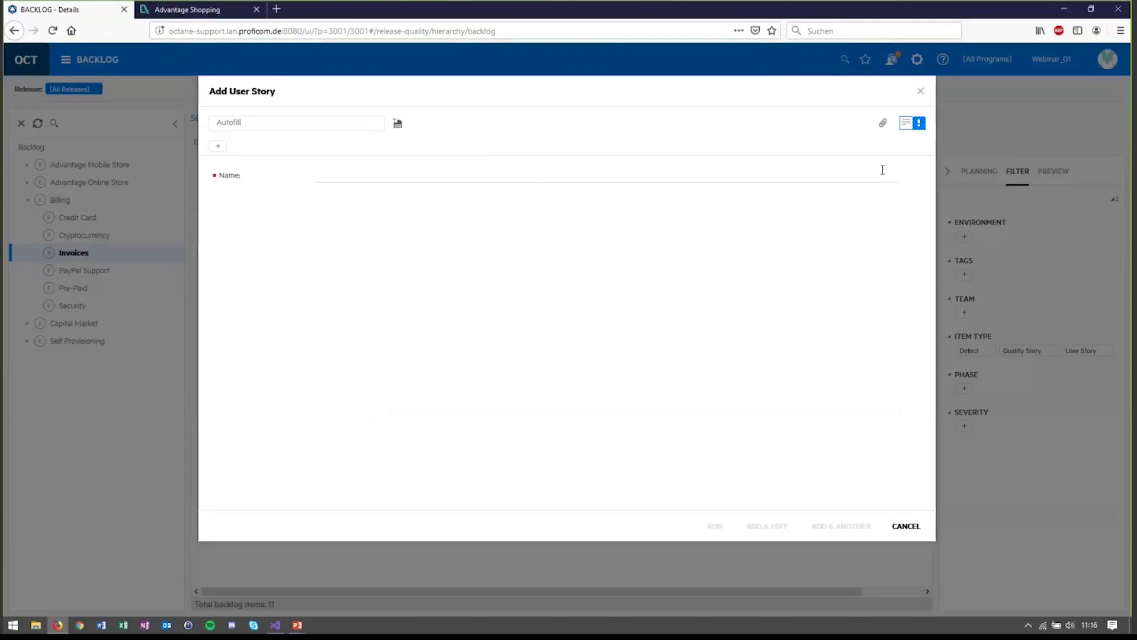
left_click(906, 123)
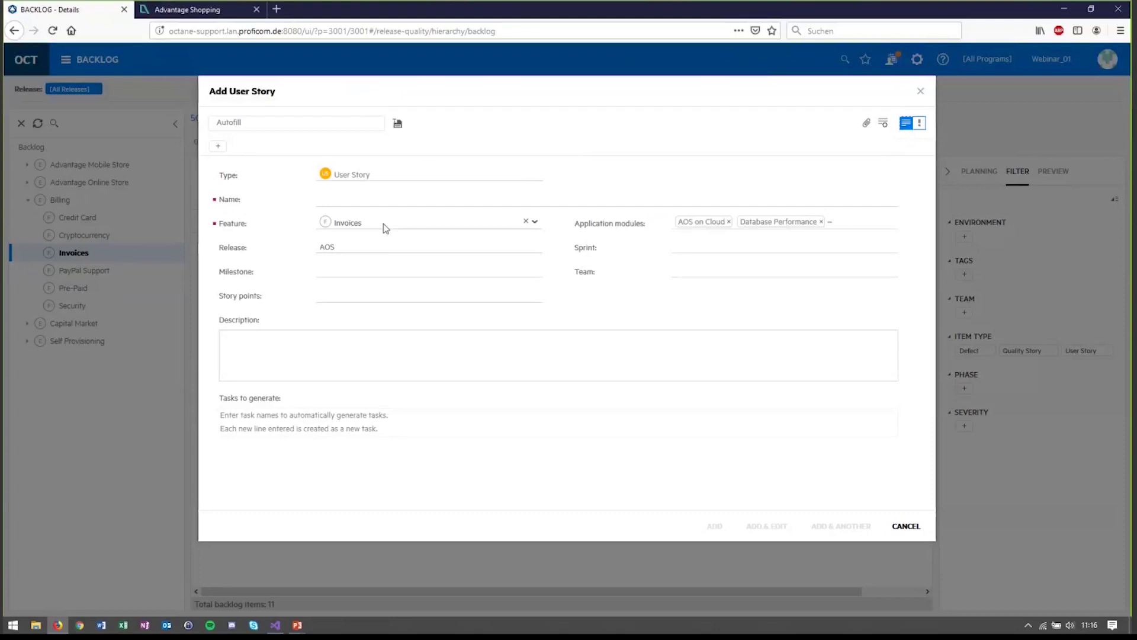
Step: Fill the new user story from the Invoices autofill template and clear its release
left_click(376, 126)
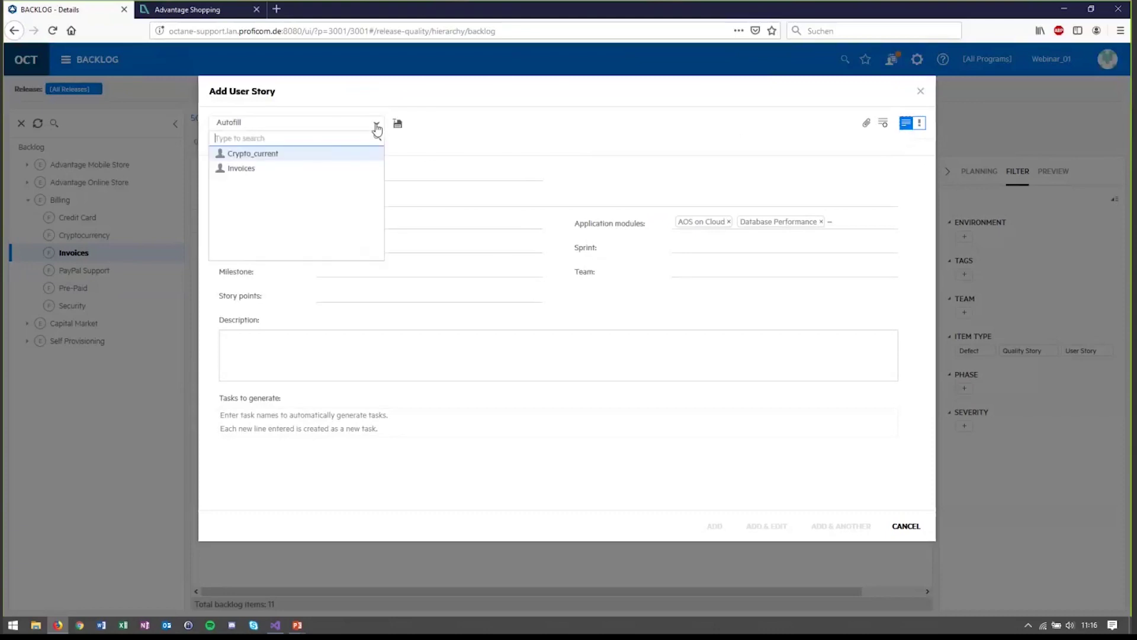
left_click(263, 170)
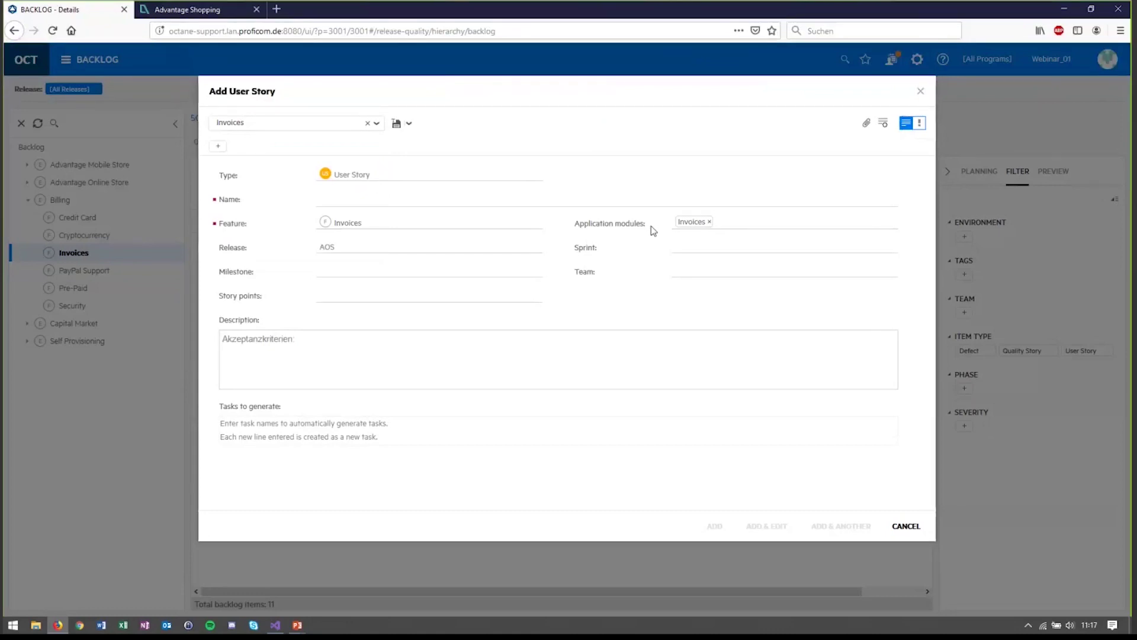
left_click(333, 339)
left_click(526, 246)
Step: Create a new tag named Invoices on the user story
left_click(218, 148)
type("Invoices")
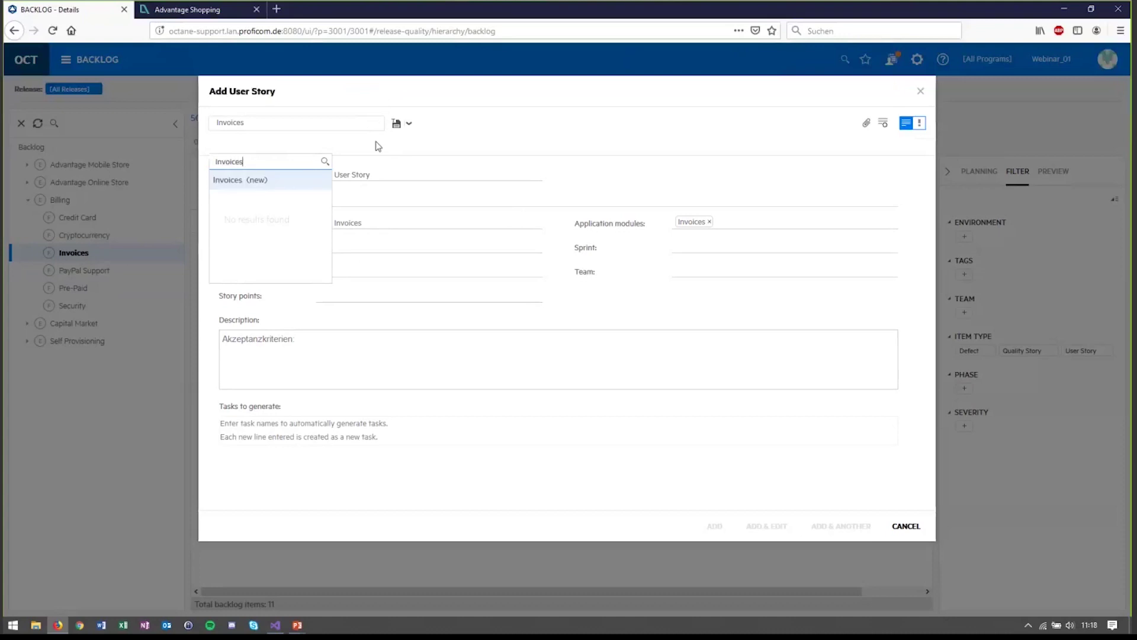
left_click(279, 179)
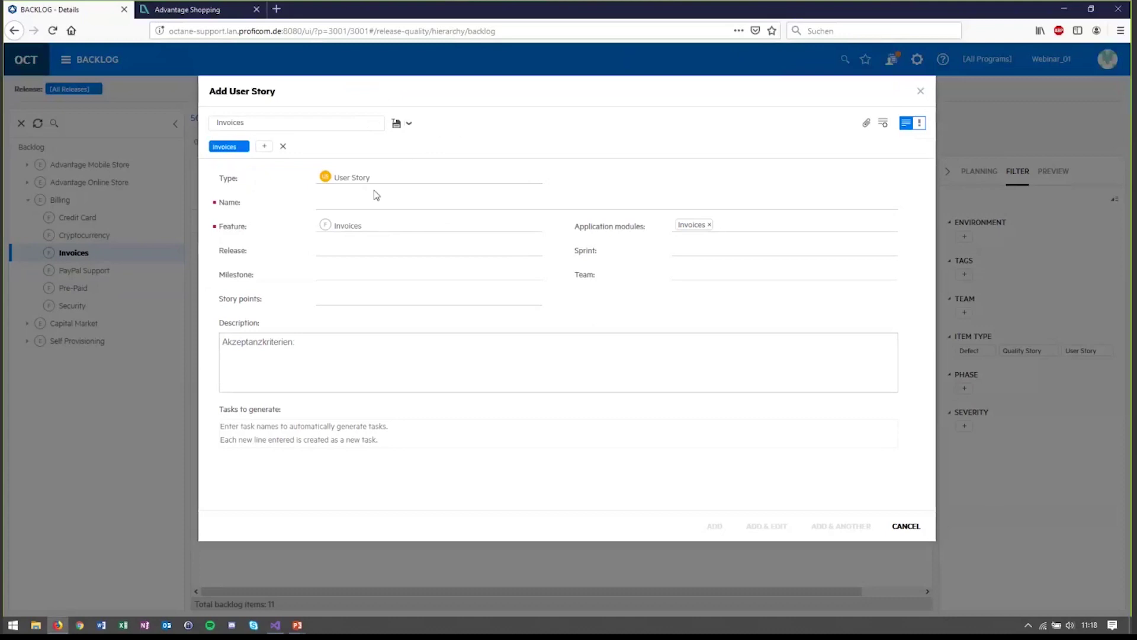
Step: Name the user story "Als User möchte ich mit Pfund bezahlen können" and add it to the backlog
left_click(356, 200)
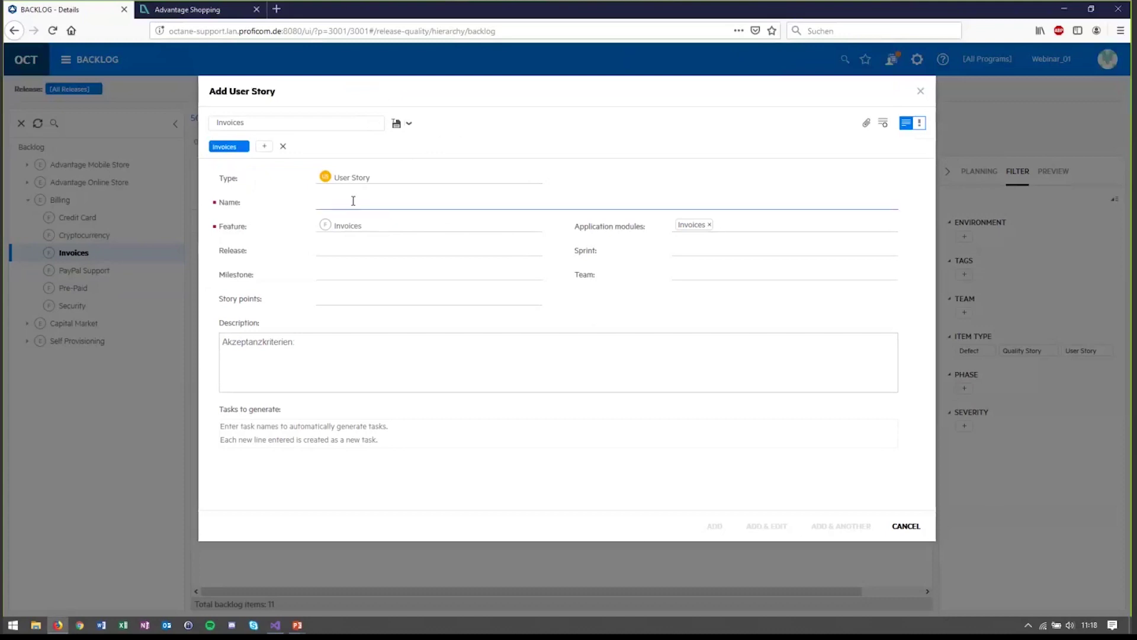
type("Als User")
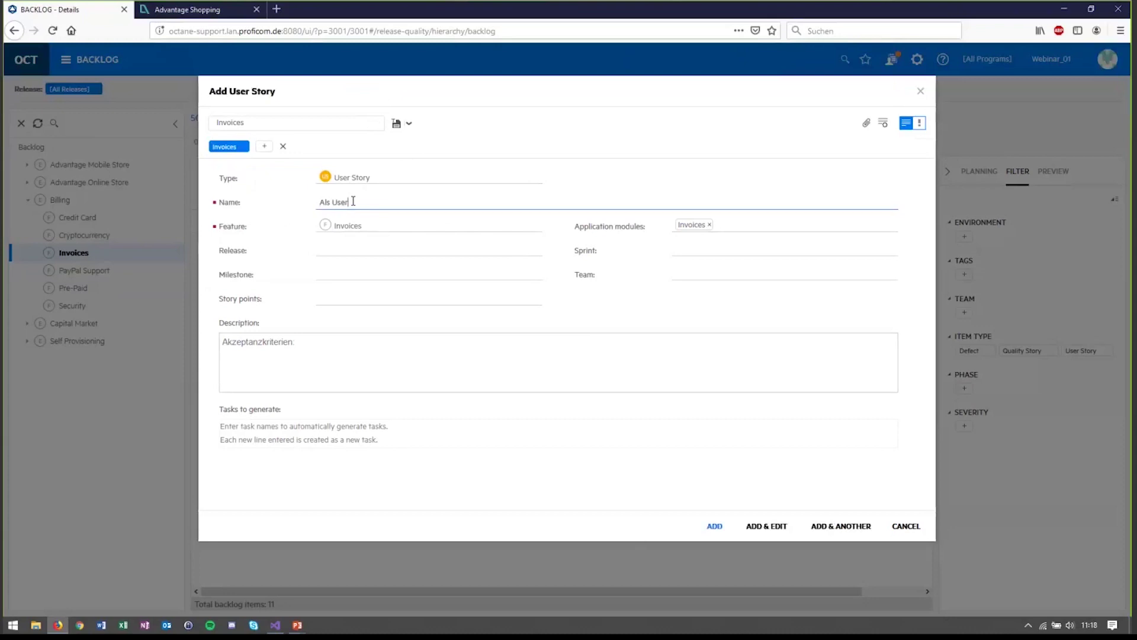
type(" möchte ich mit Pfund bezahlen können")
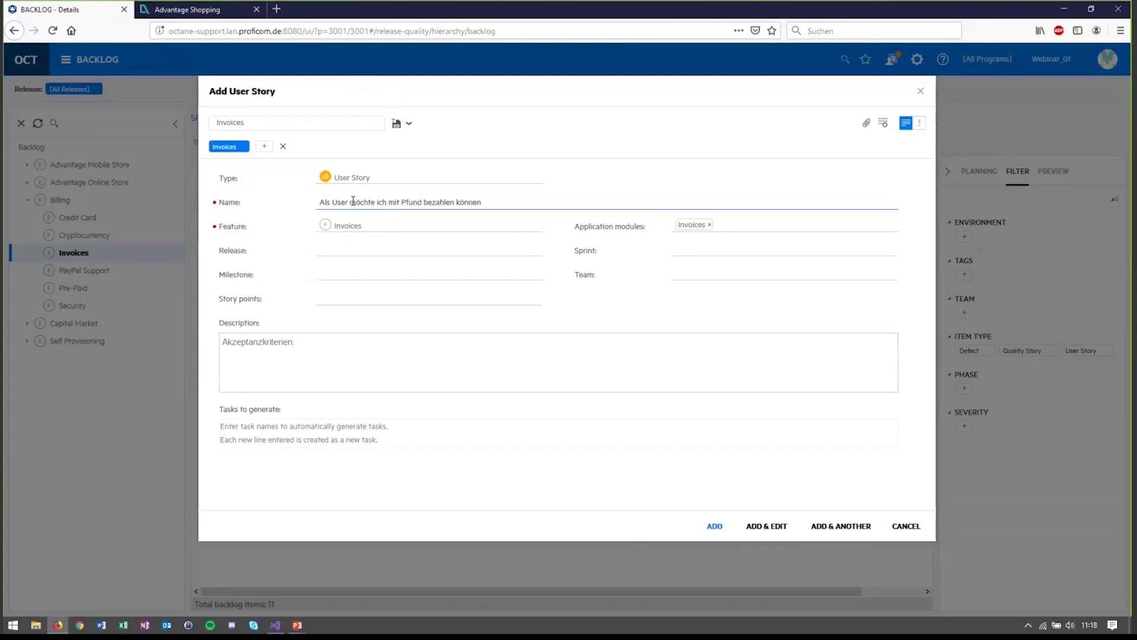
left_click(541, 325)
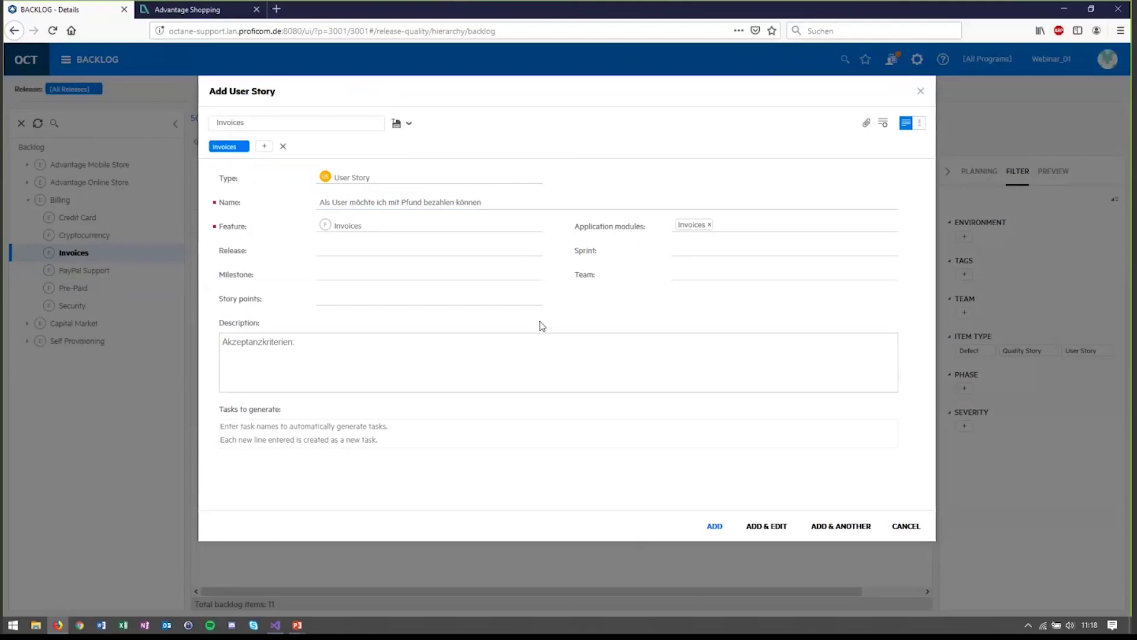
left_click(713, 527)
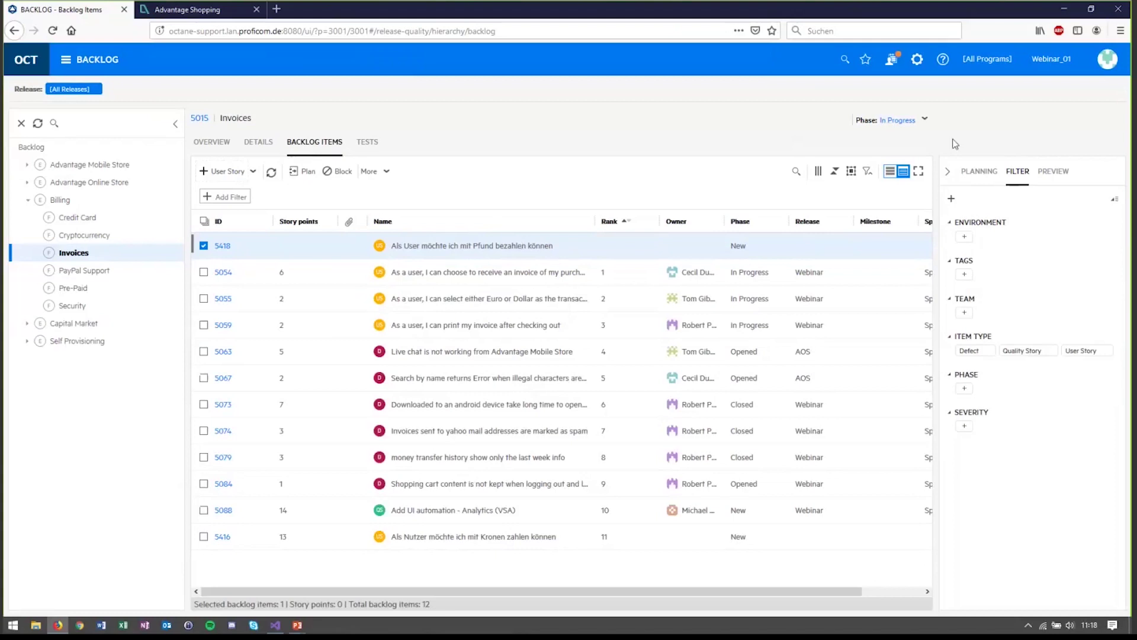
Step: Filter the backlog items by the User Story type and list them for the entire backlog
left_click(1091, 353)
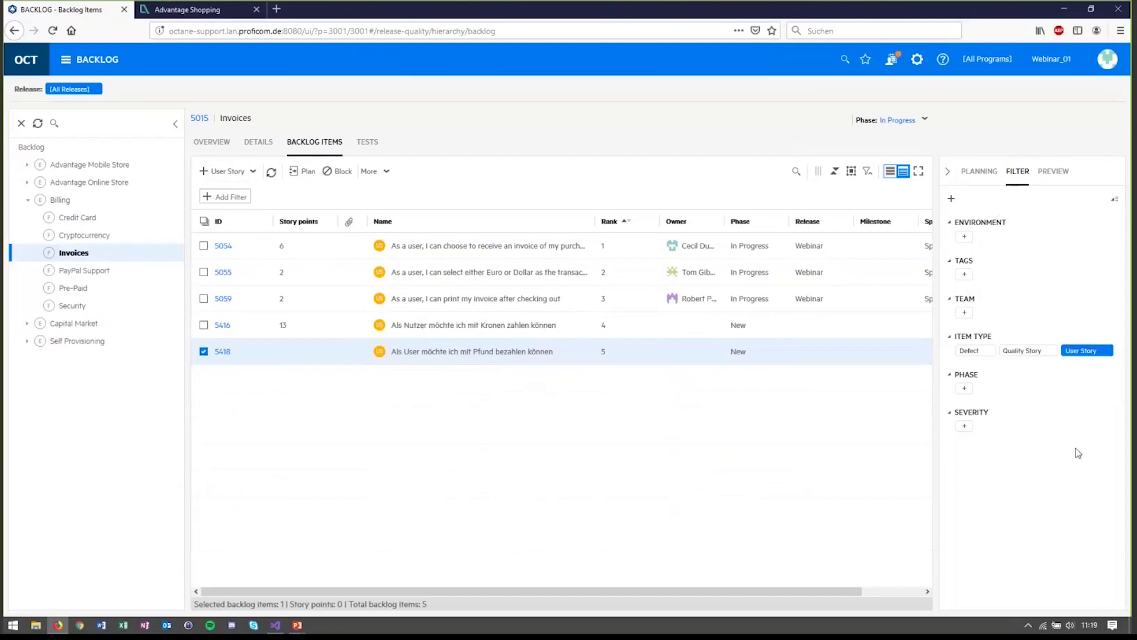
left_click(43, 150)
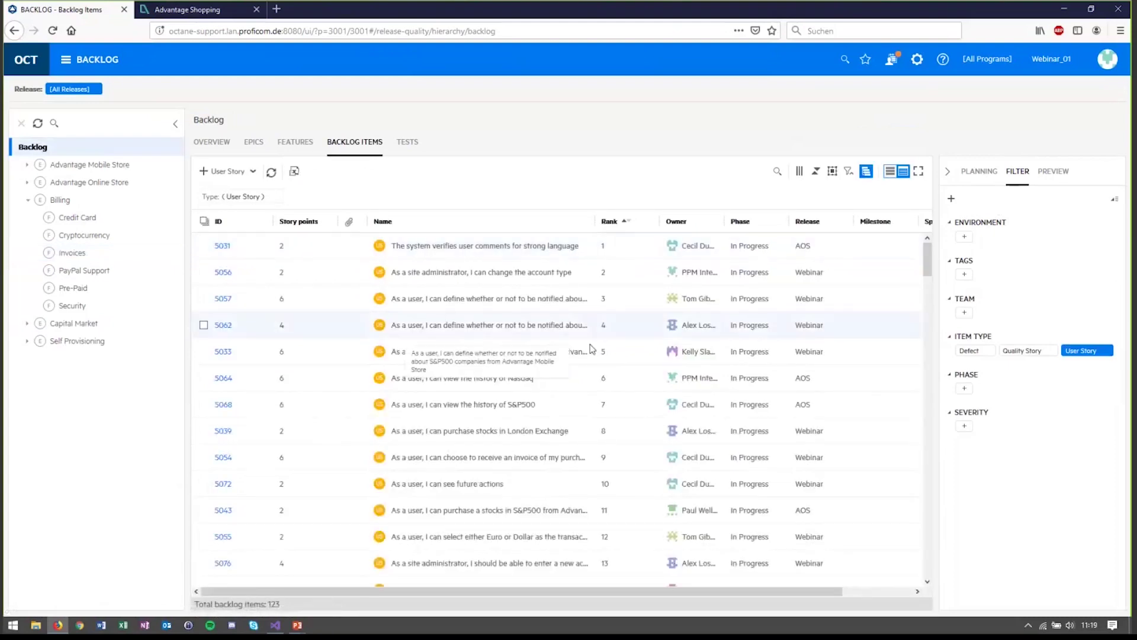
scroll(593, 348, "down", 10)
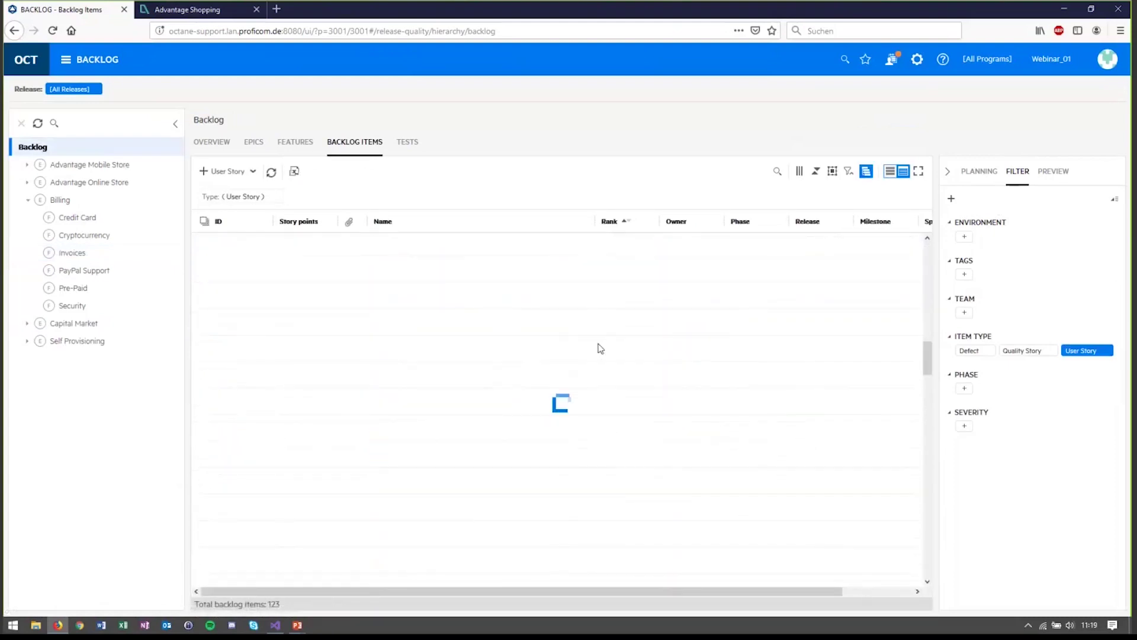
left_click_drag(927, 385, 910, 251)
Step: Restrict the backlog's release filter to [No Release]
left_click(110, 90)
left_click(117, 169)
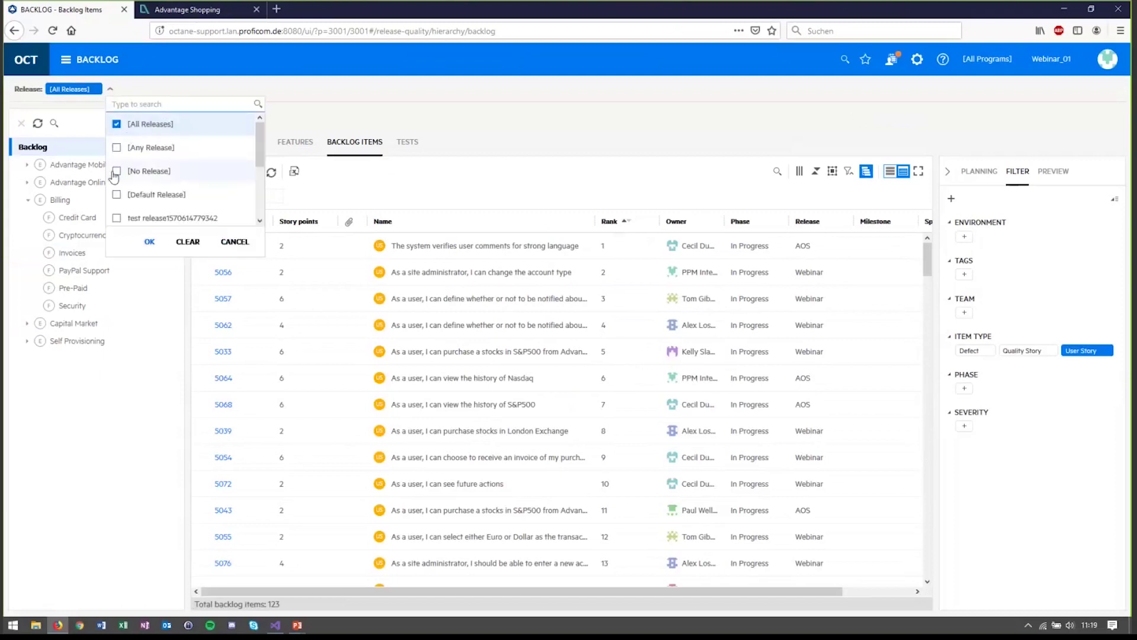
left_click(149, 241)
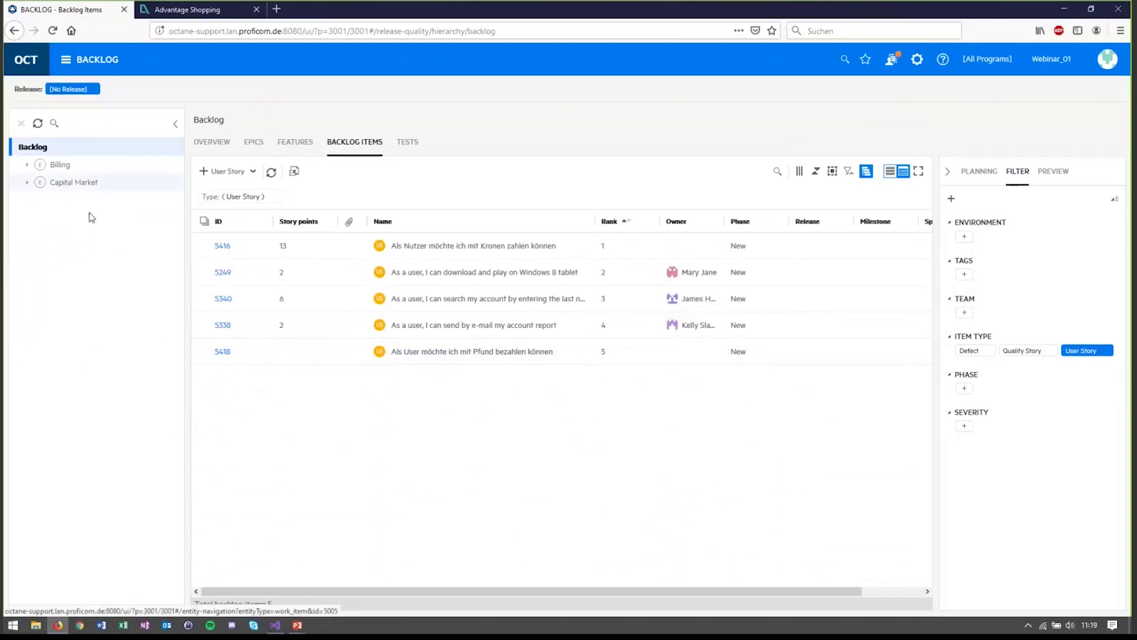
left_click(816, 173)
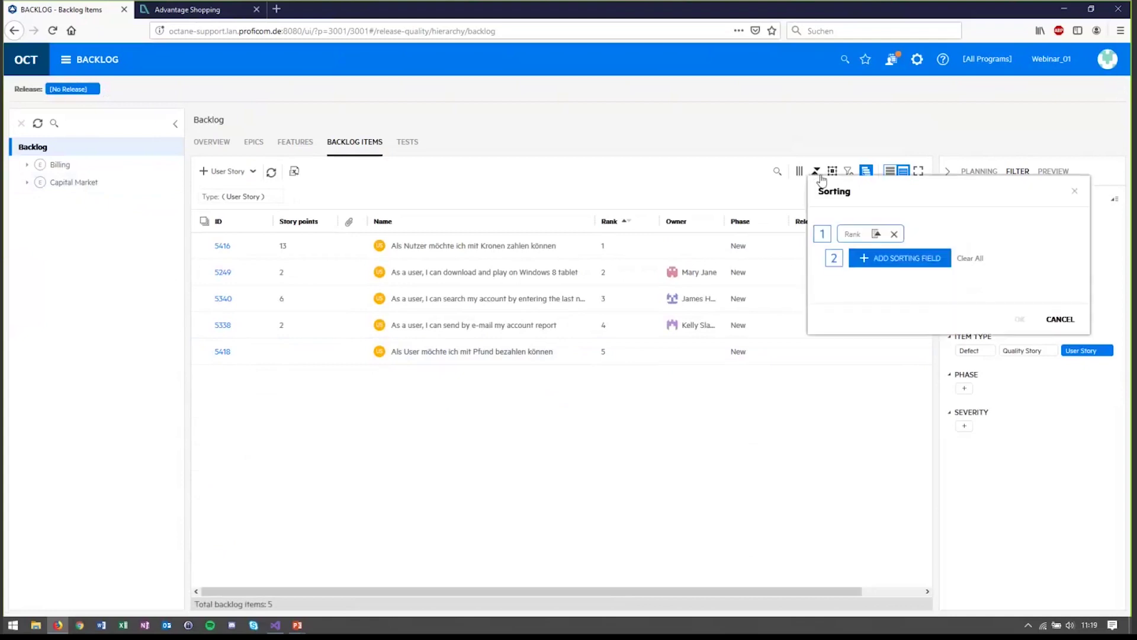
left_click(894, 235)
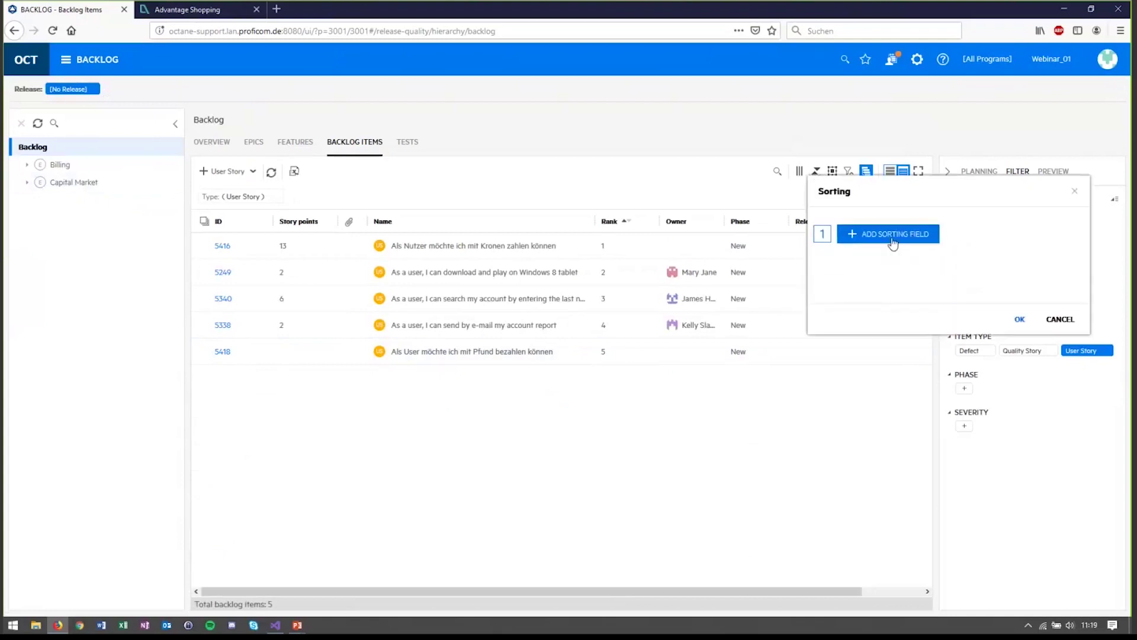
left_click(852, 240)
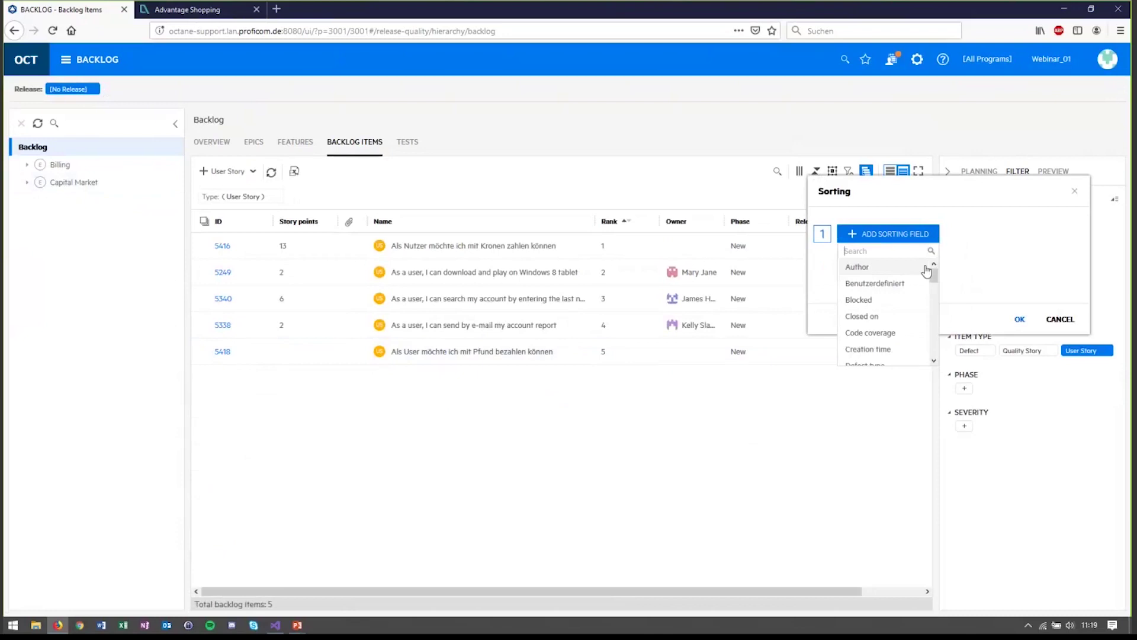
left_click_drag(933, 275, 935, 333)
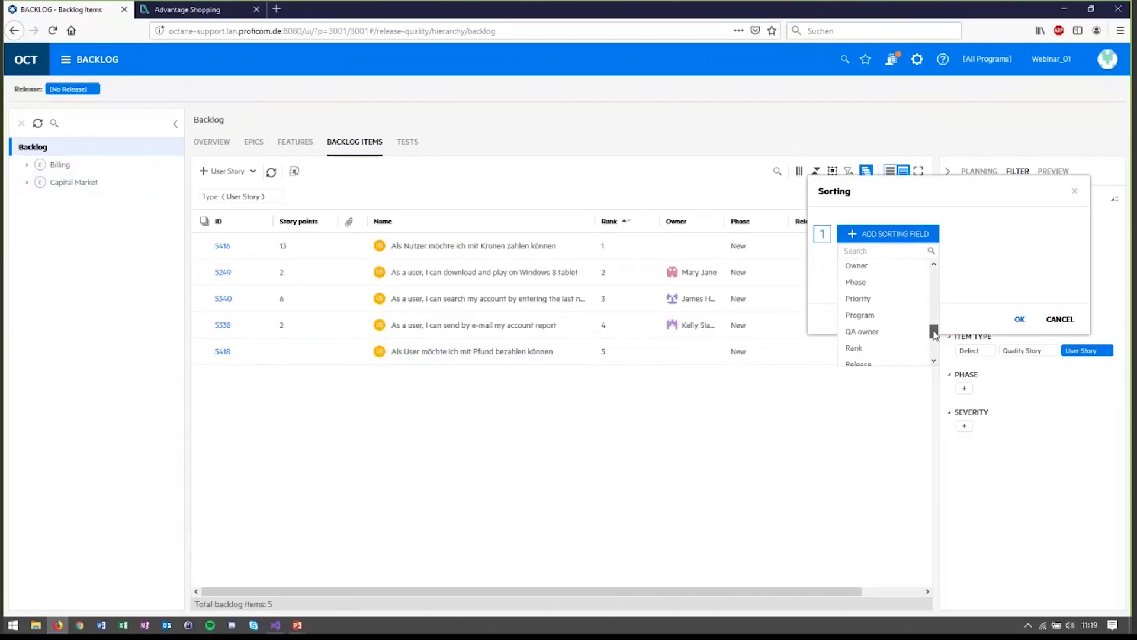
left_click(873, 349)
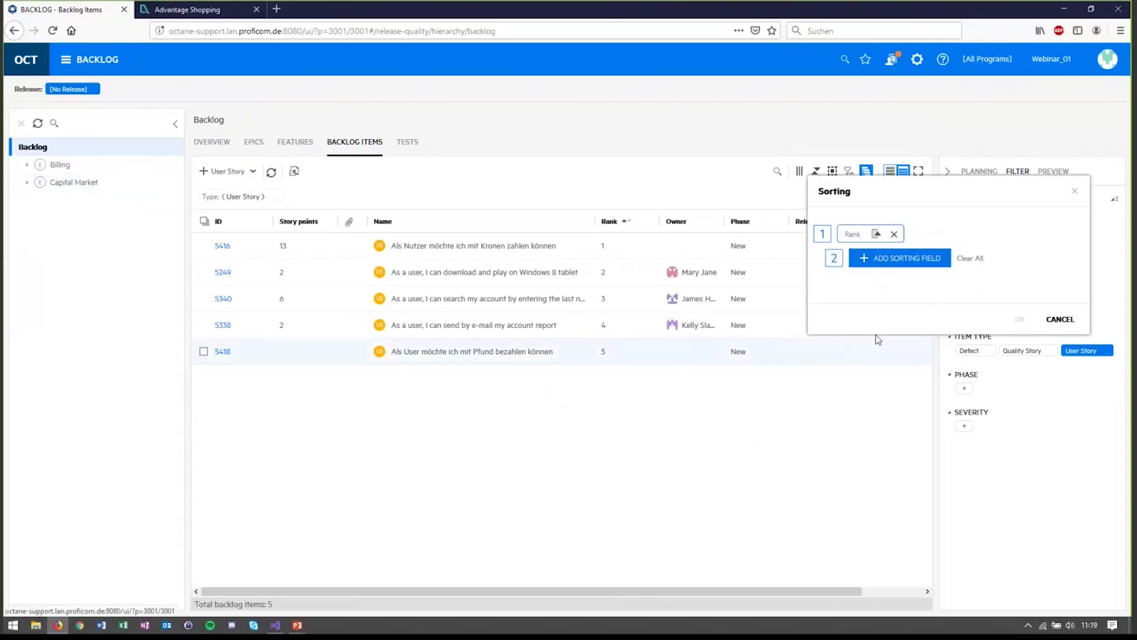
left_click(1059, 319)
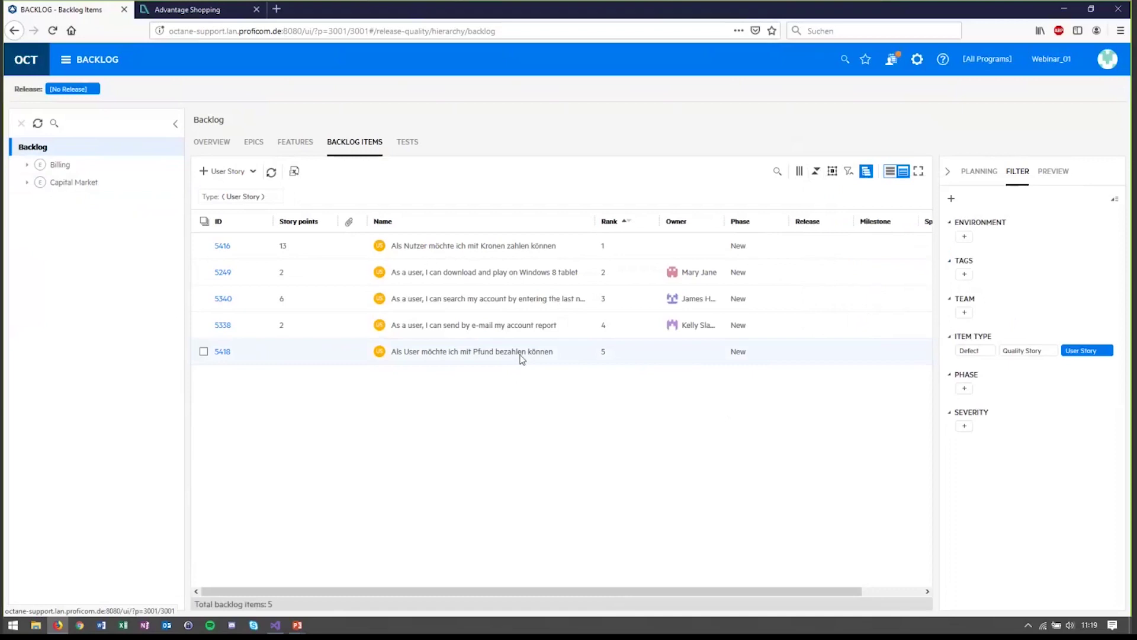
Step: Move the user story "Als User möchte ich mit Pfund bezahlen können" to the first rank in the list
left_click_drag(527, 356, 526, 241)
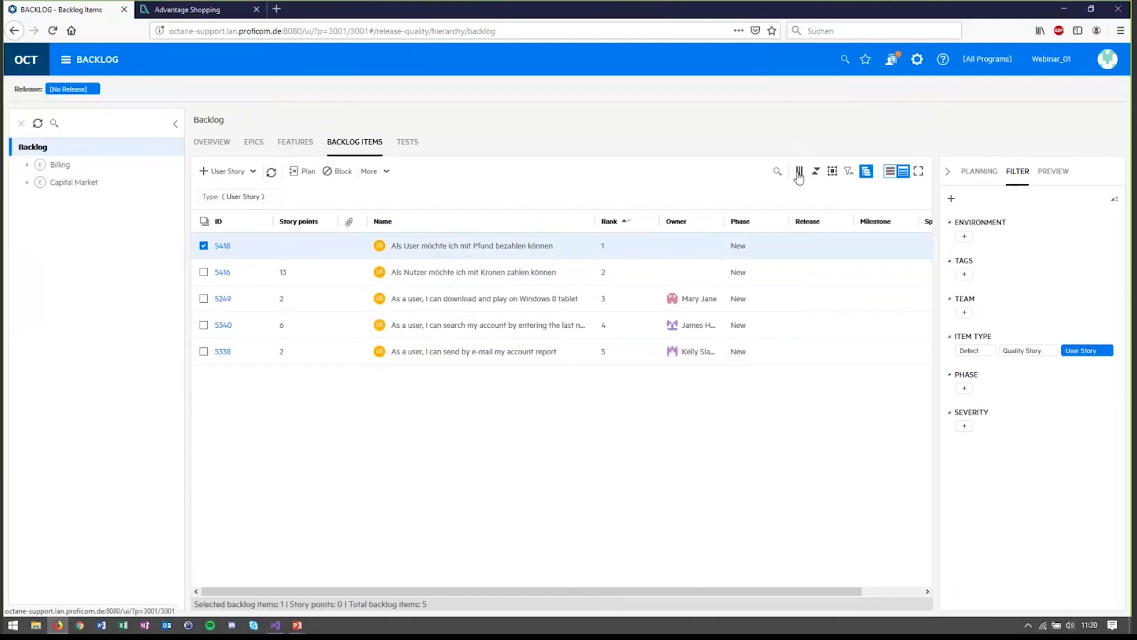
Step: View the grouping options and the detailed list layout of the backlog items, and return to the grid layout
left_click(833, 171)
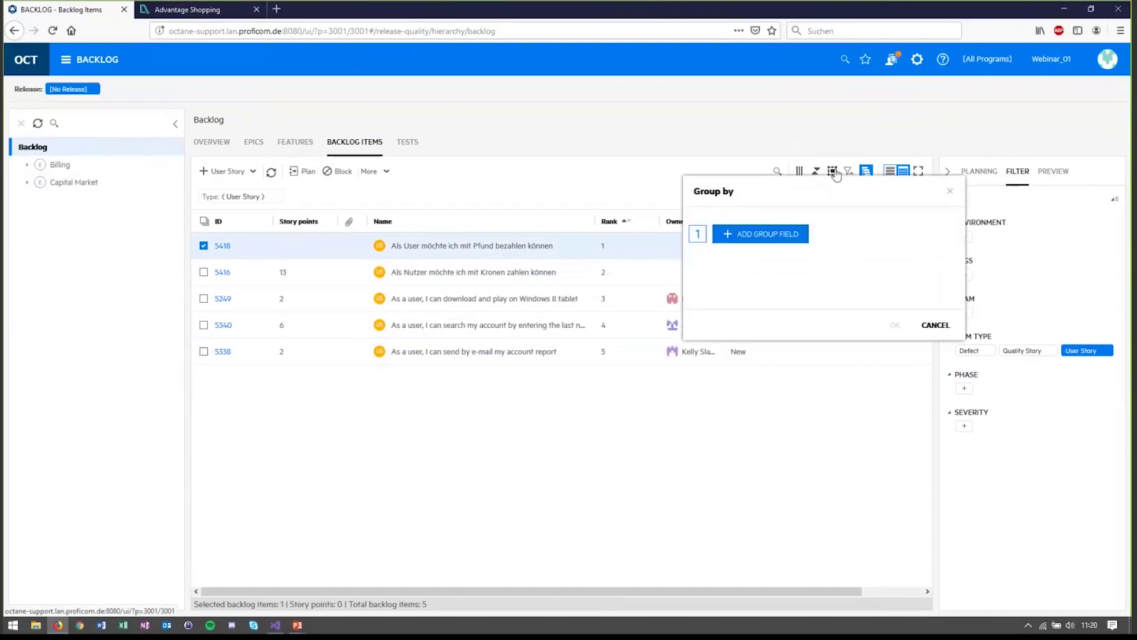
left_click(935, 325)
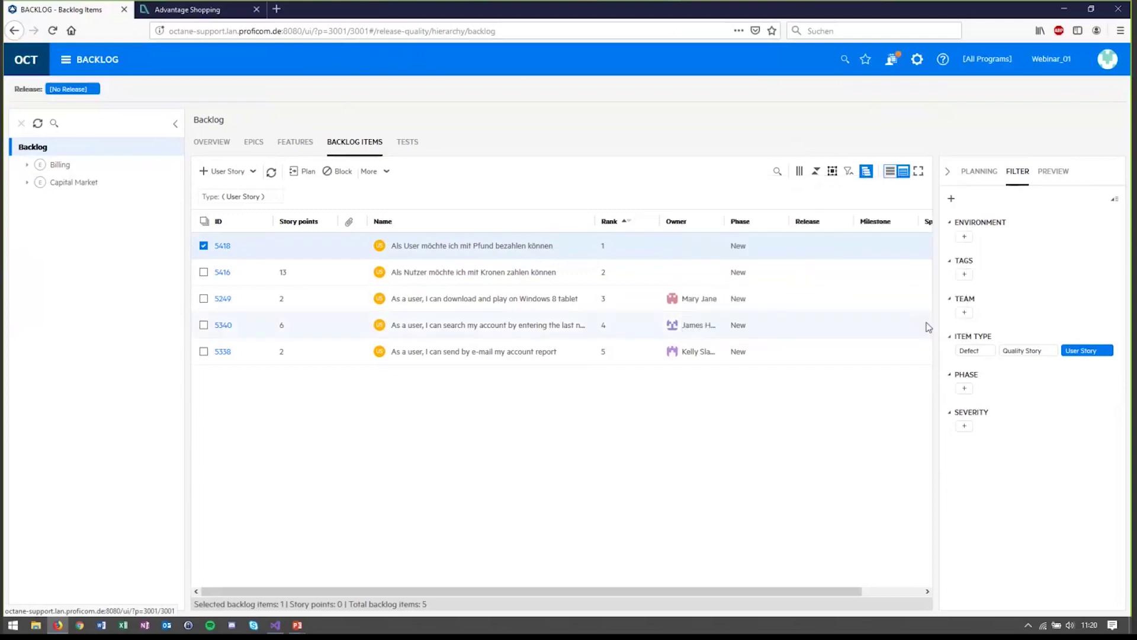
left_click(891, 173)
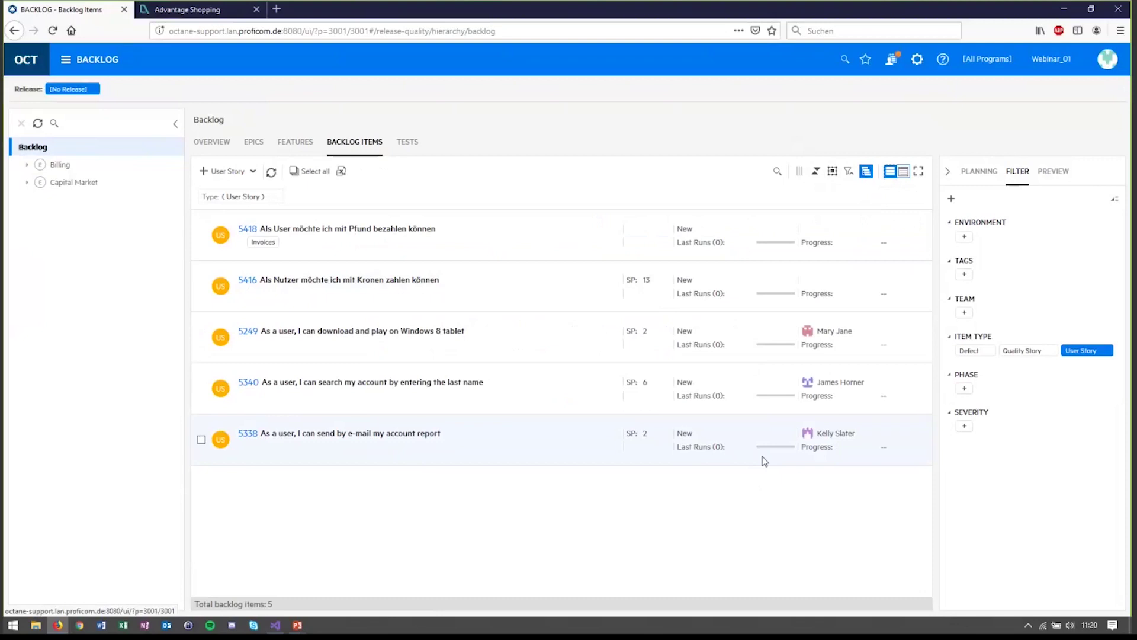
left_click(904, 172)
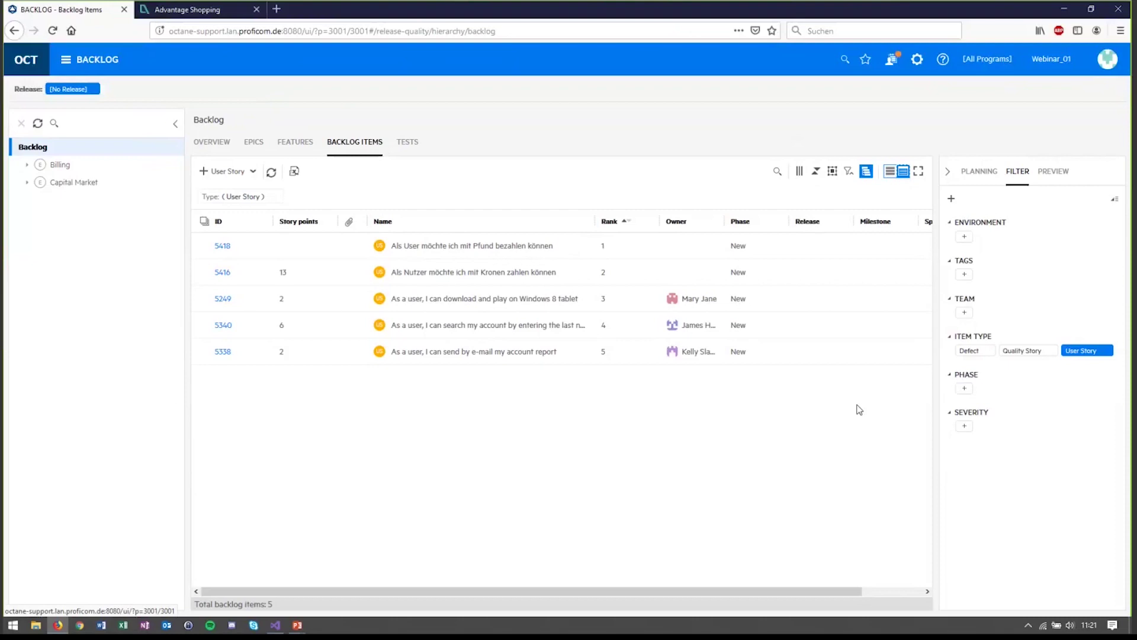
Step: Include defects in the item type filter and display the planning buckets of the Webinar (Default) release
left_click(969, 352)
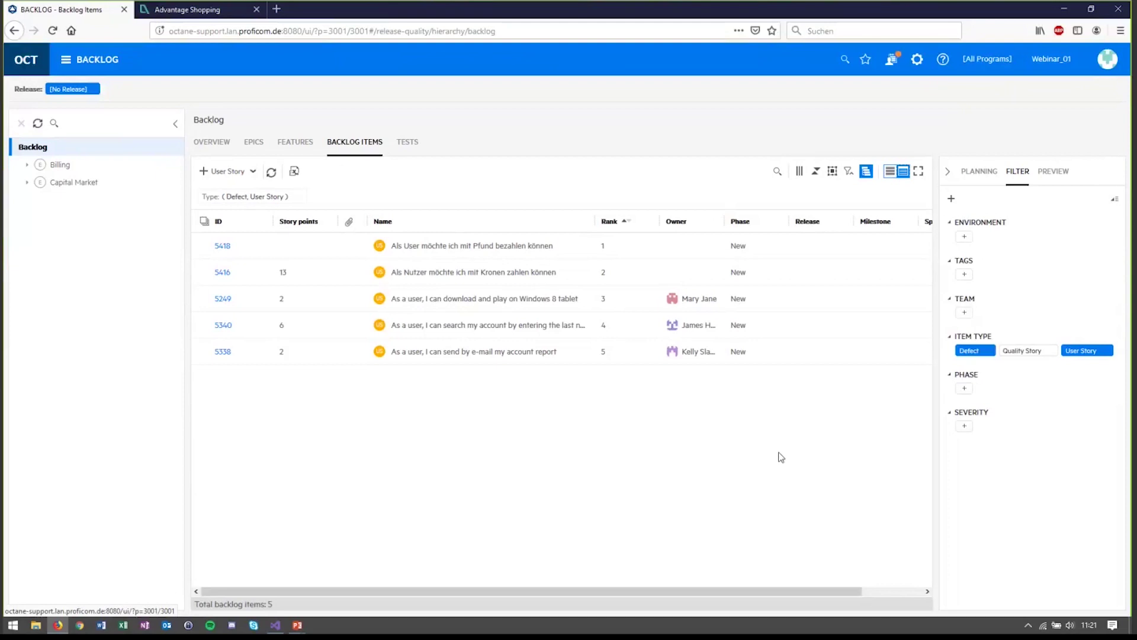
left_click(982, 175)
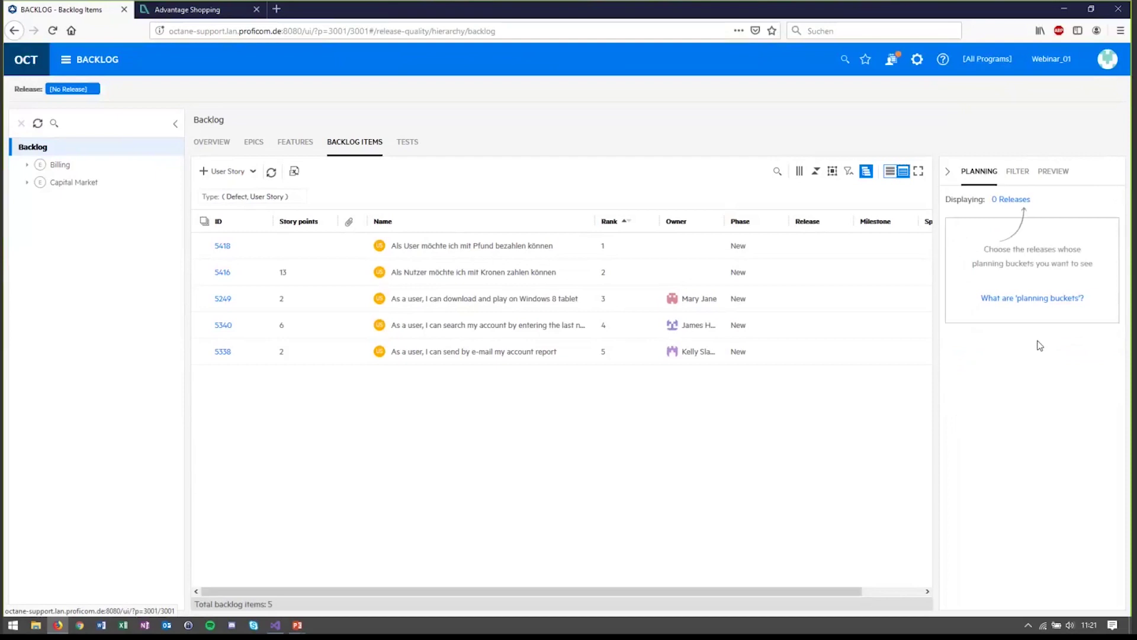
left_click(1007, 199)
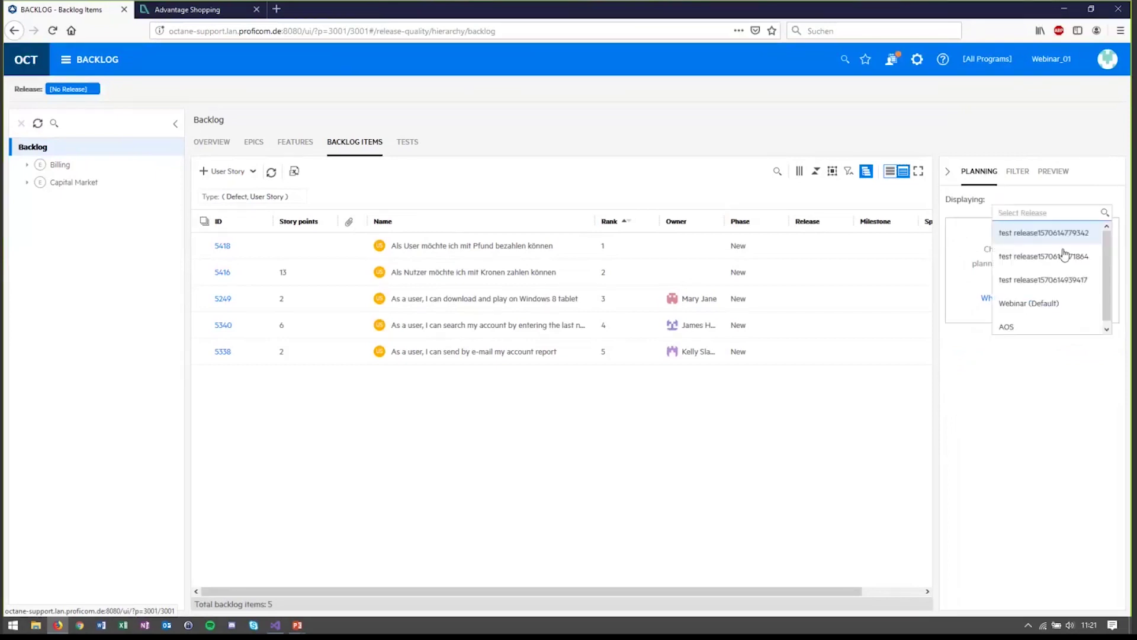
scroll(1063, 279, "down", 1)
left_click(1058, 300)
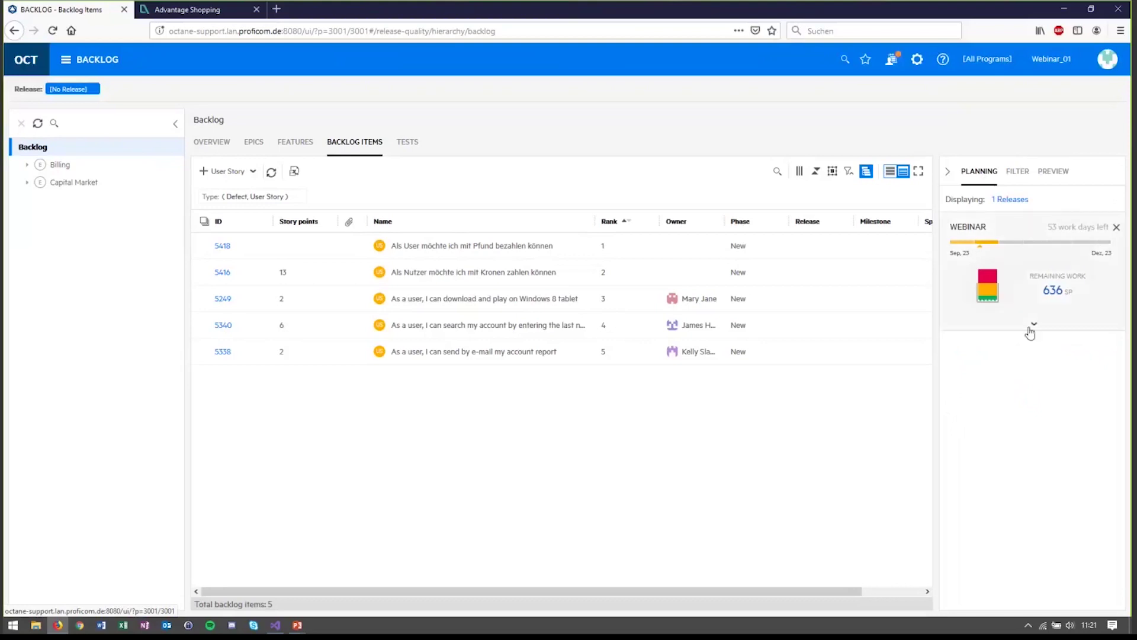
Step: Expand the Webinar release's planning buckets and show the team capacities for Sprint 7
left_click(1032, 329)
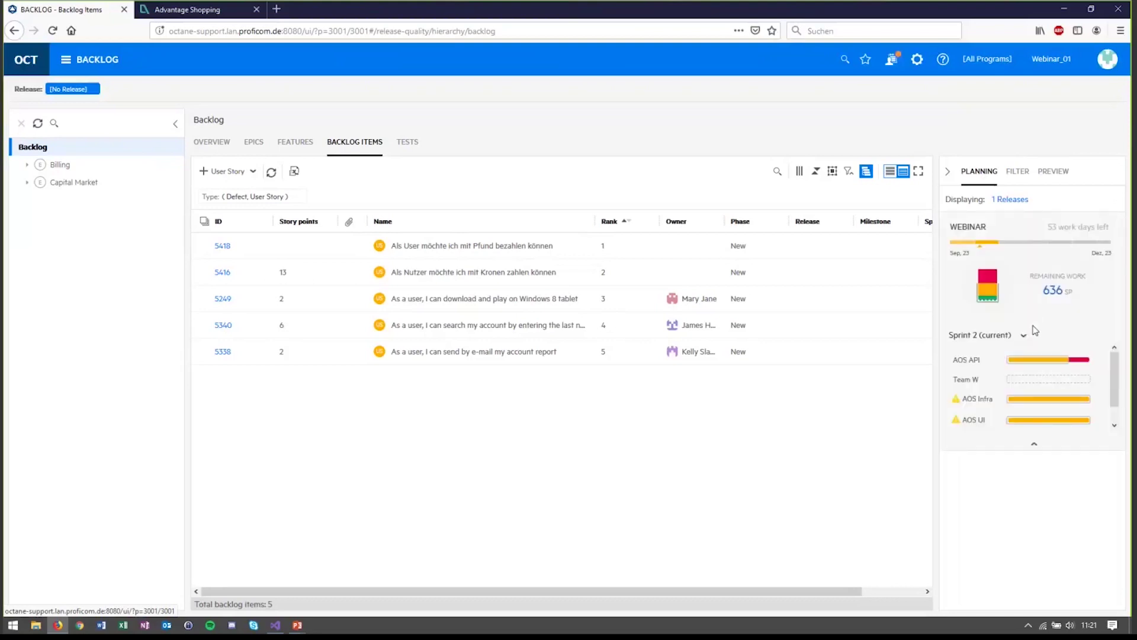
left_click(1023, 336)
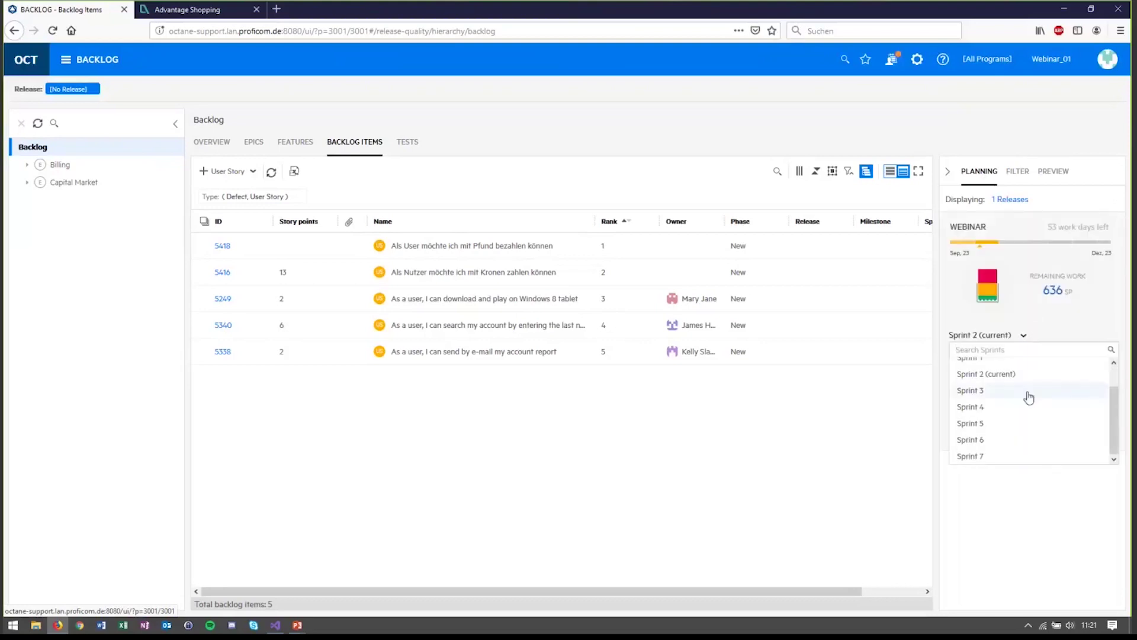
left_click(1020, 461)
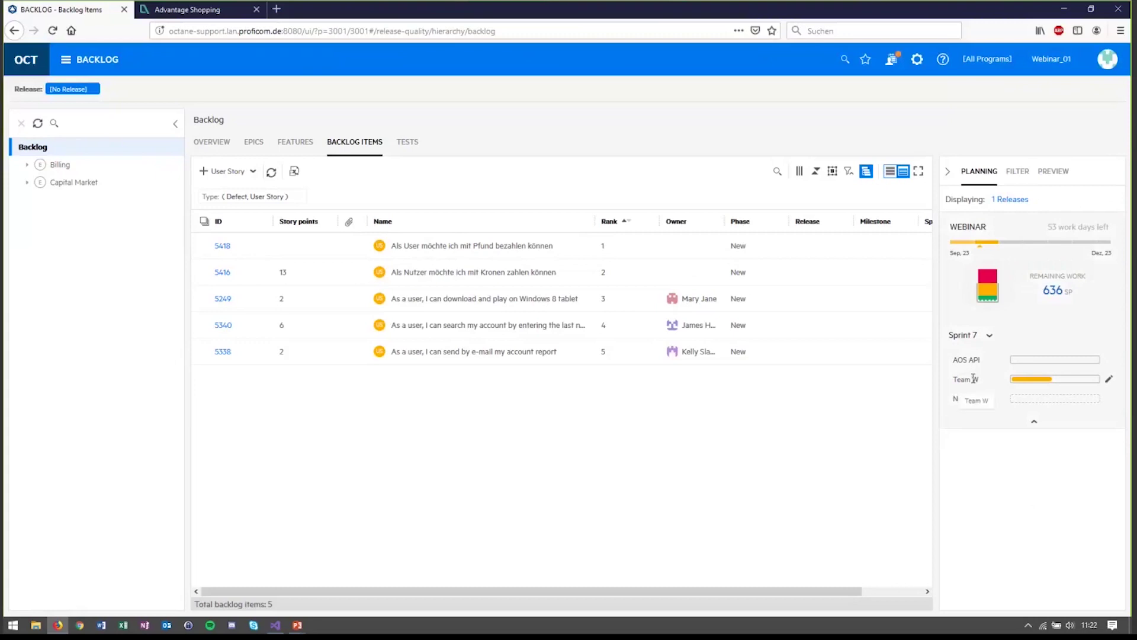
mouse_move(1022, 381)
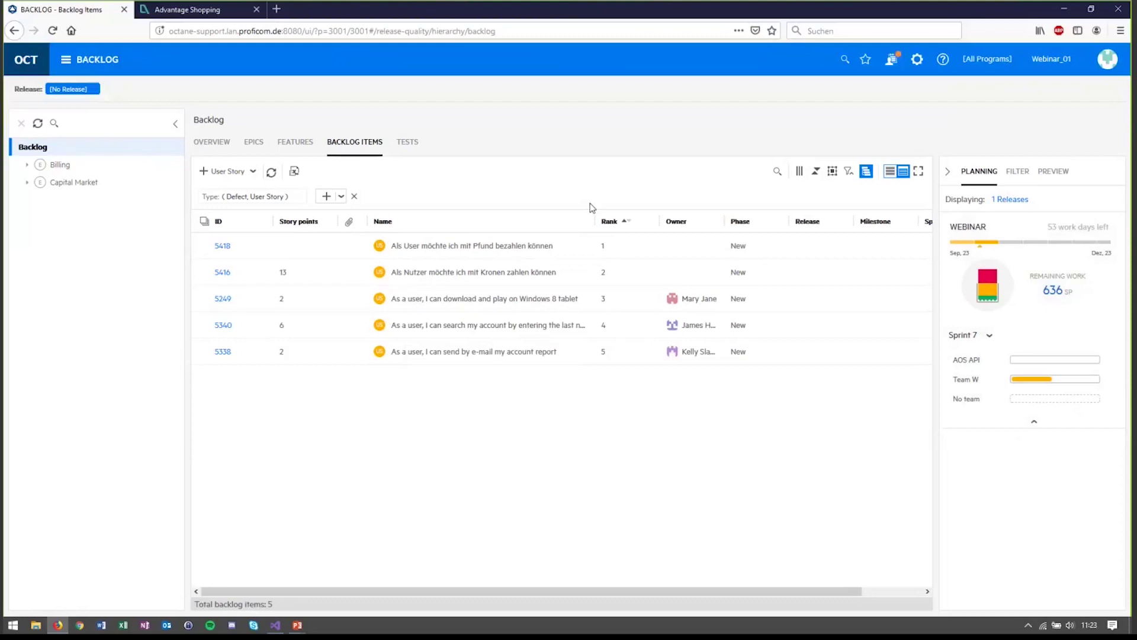
Step: Hide the Milestone and Owner columns in the backlog items grid
left_click(799, 173)
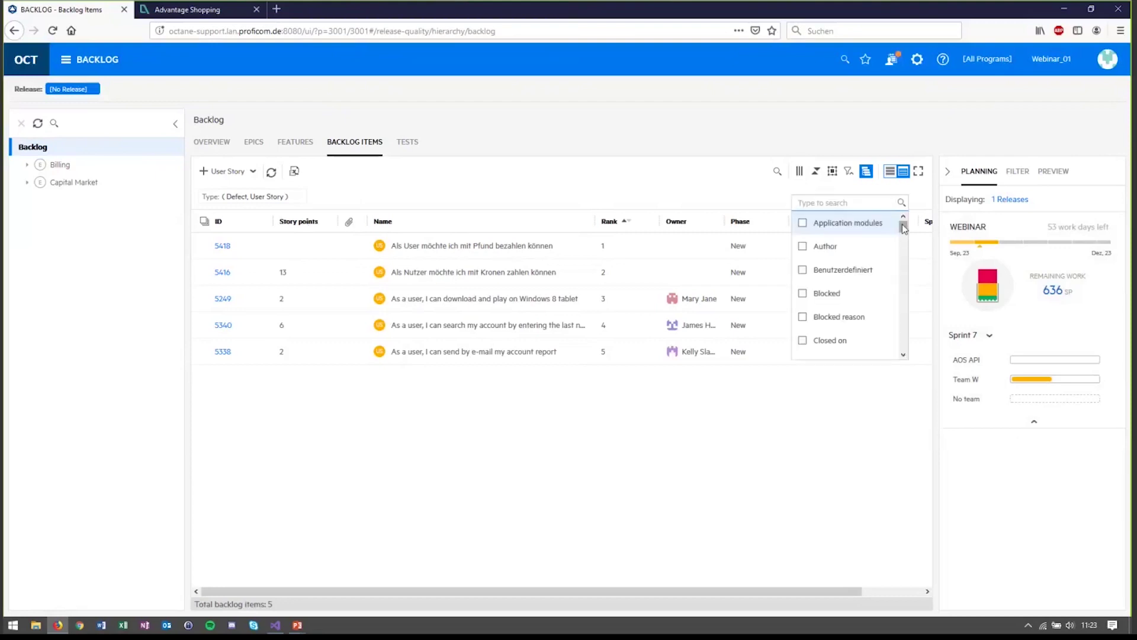
left_click_drag(903, 224, 903, 299)
left_click(803, 247)
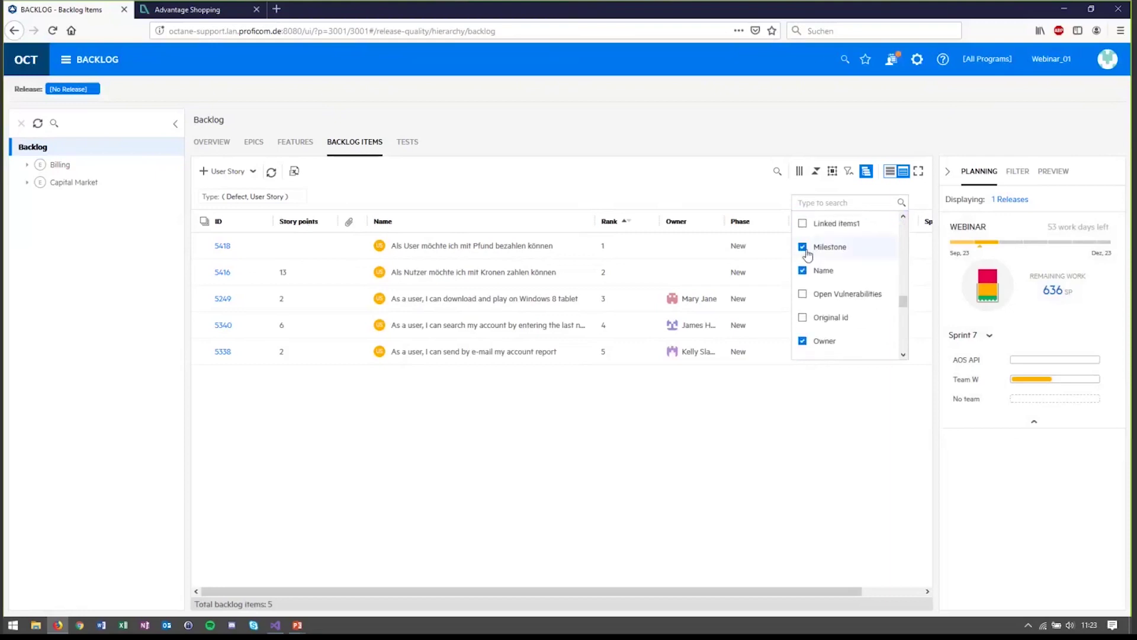
scroll(902, 304, "down", 3)
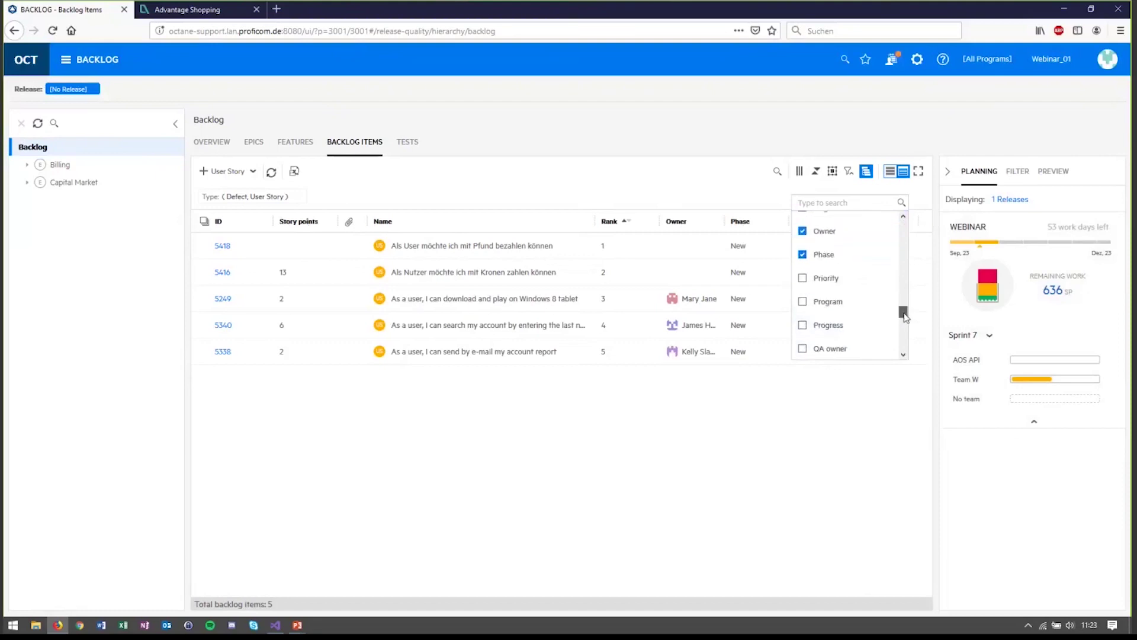
left_click(824, 225)
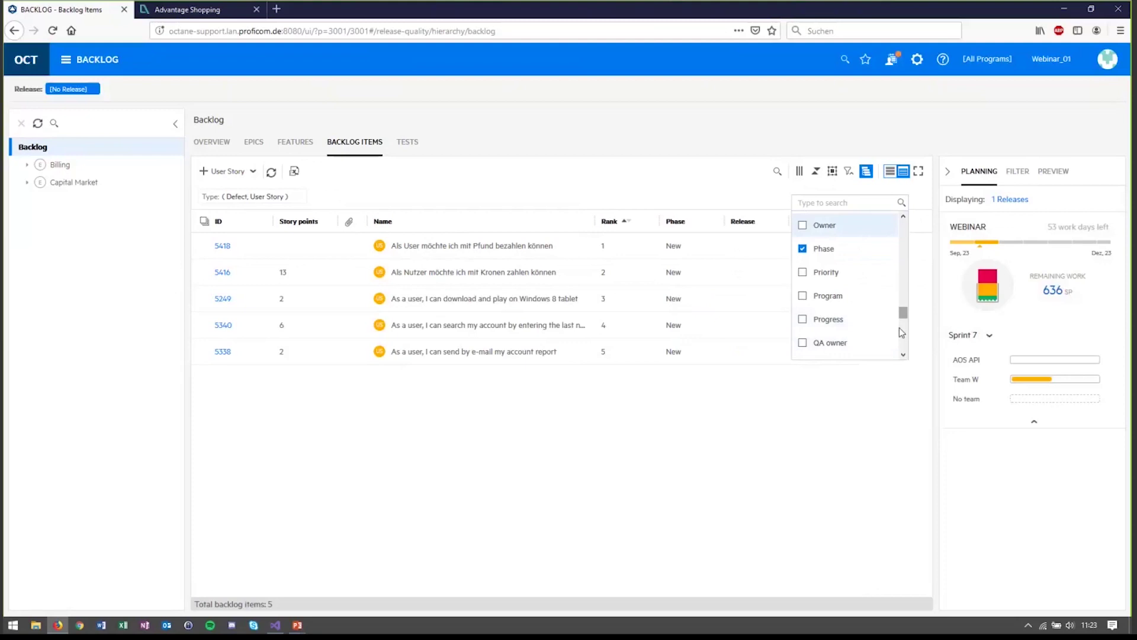
left_click(882, 414)
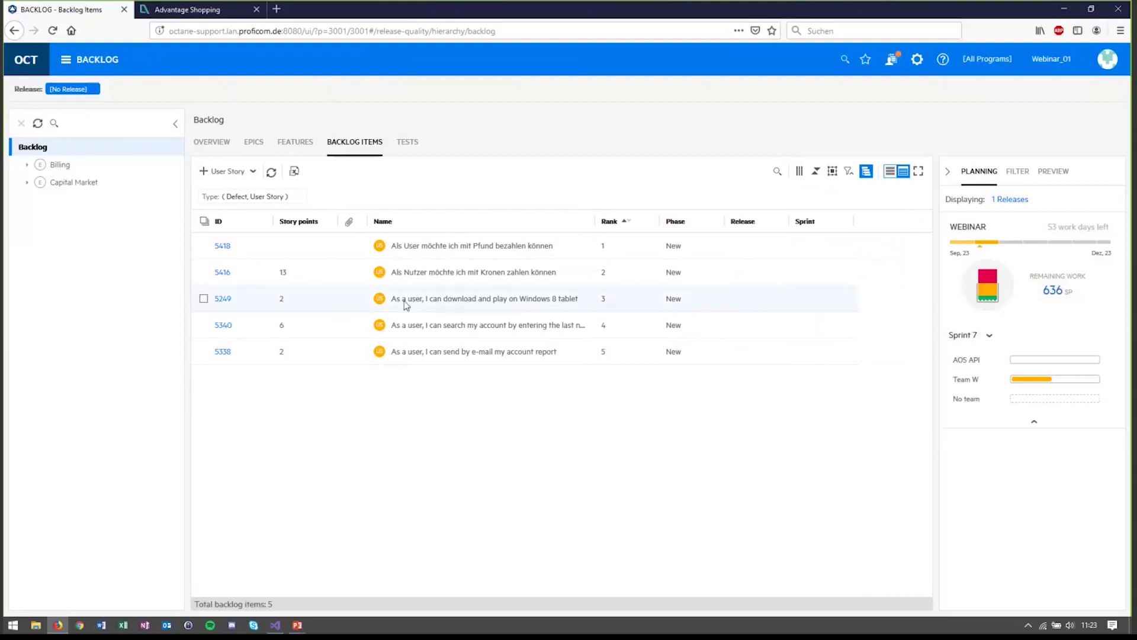
Step: Set the story points of the user story "Als User möchte ich mit Pfund bezahlen können" to 8
left_click(296, 253)
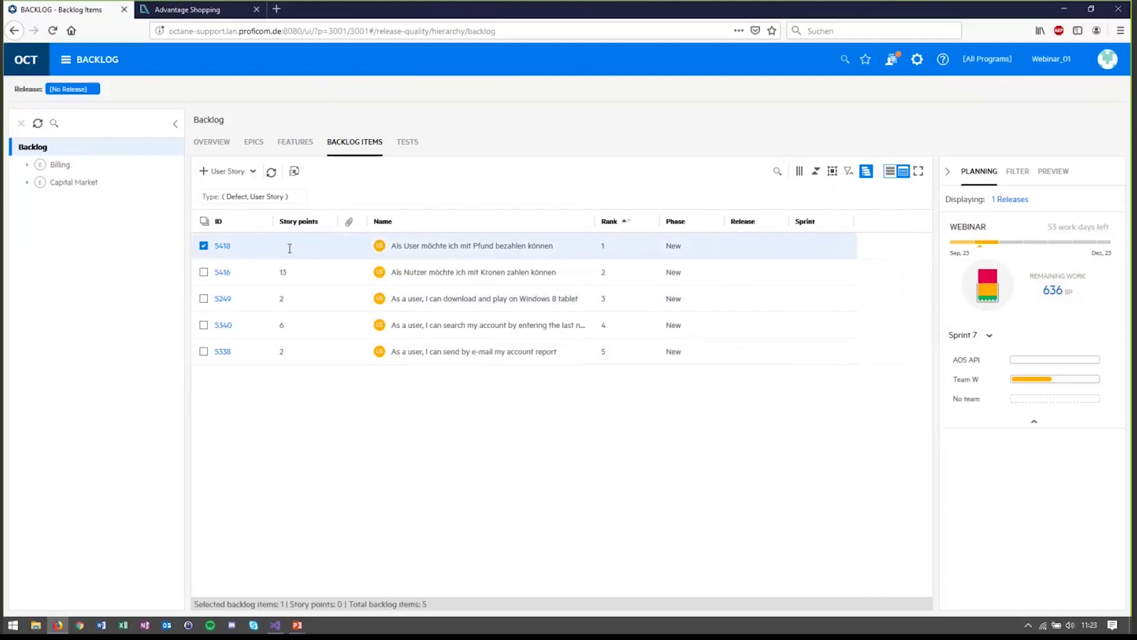
left_click(288, 246)
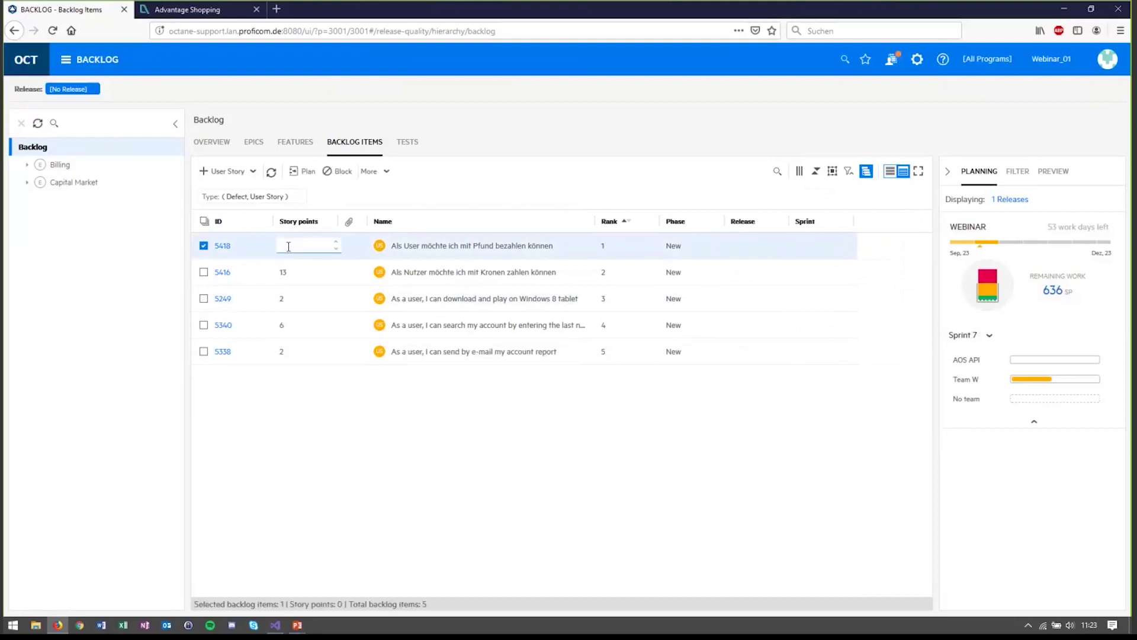
type("8")
key("Tab")
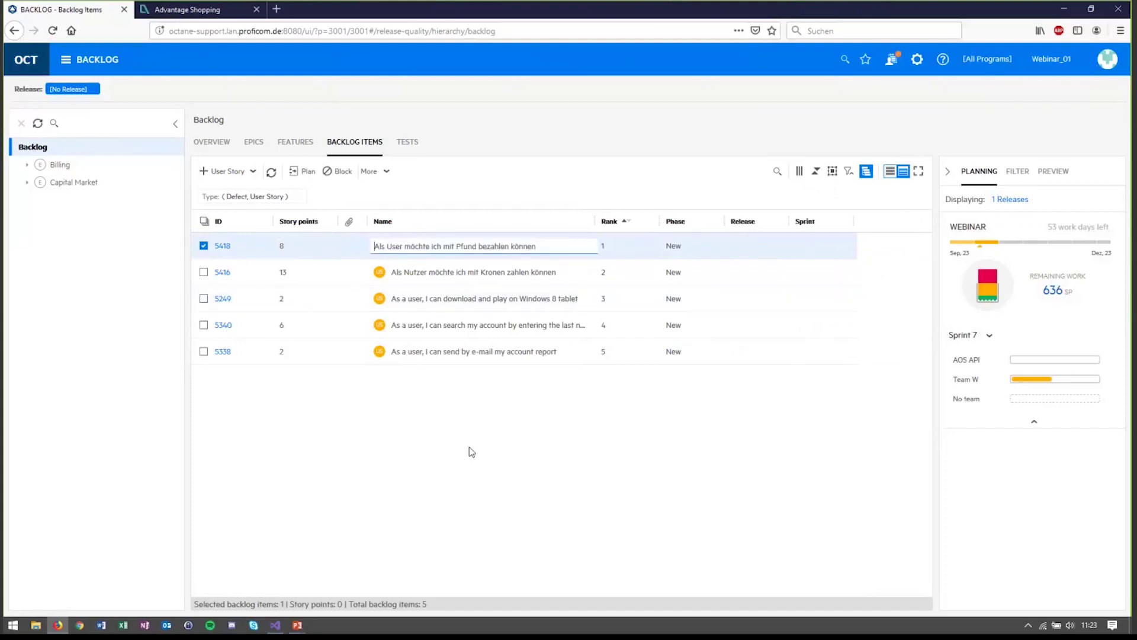
left_click(469, 452)
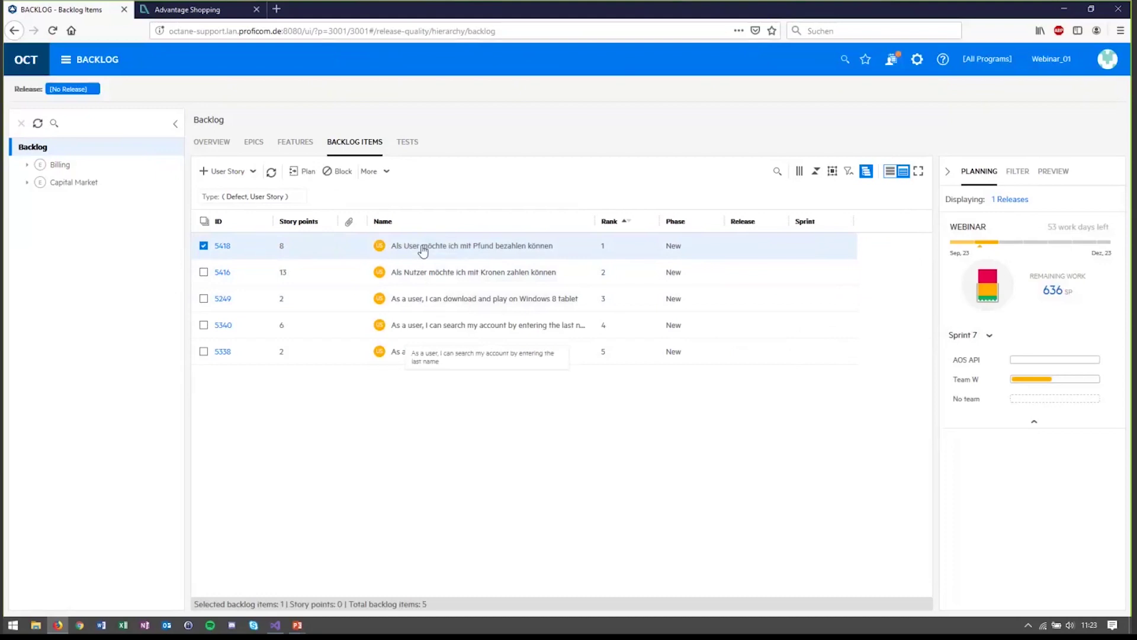
Step: Plan the Pfund user story into the Webinar release's Sprint 7 for Team W
left_click_drag(423, 251, 1021, 383)
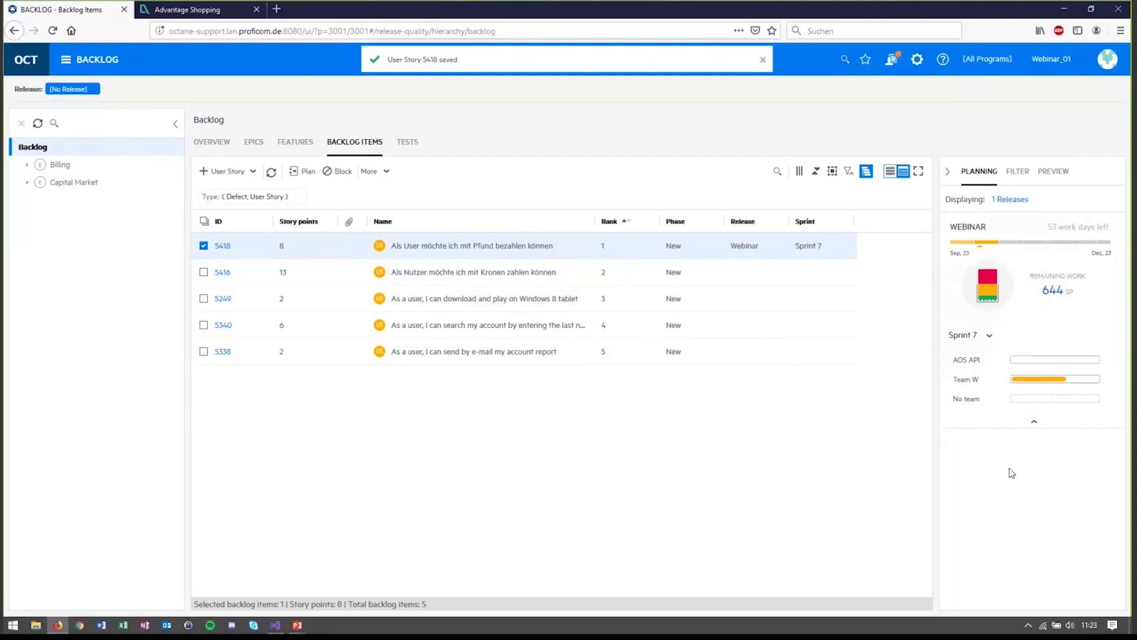
mouse_move(1079, 378)
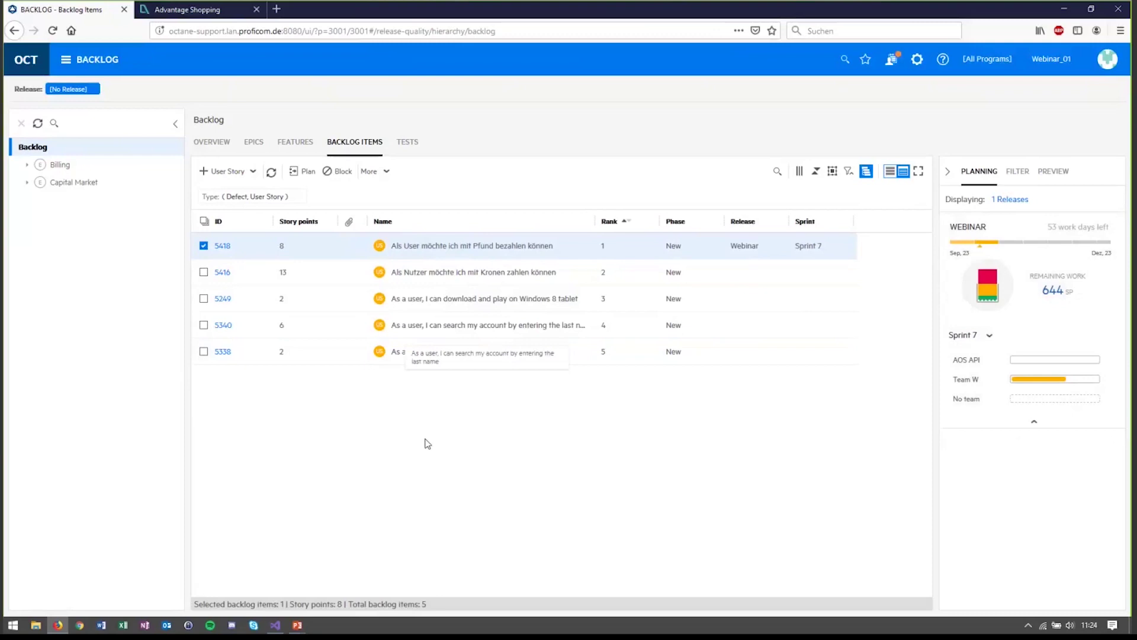
Step: Go to the Team Backlog and restrict it to the Webinar (Default) release
left_click(67, 61)
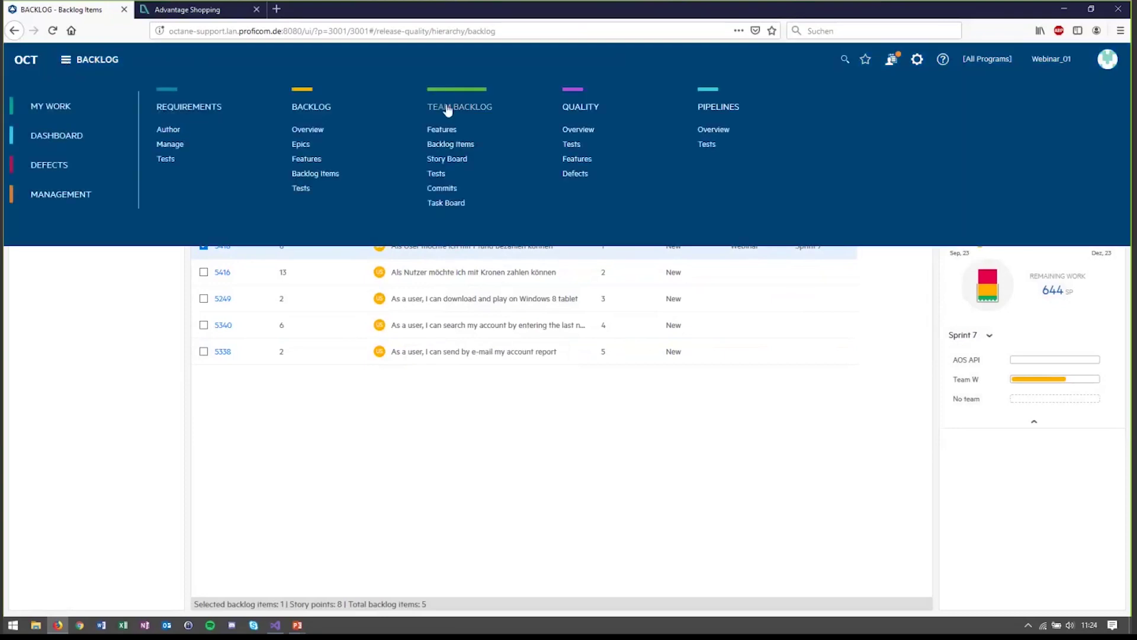
left_click(446, 106)
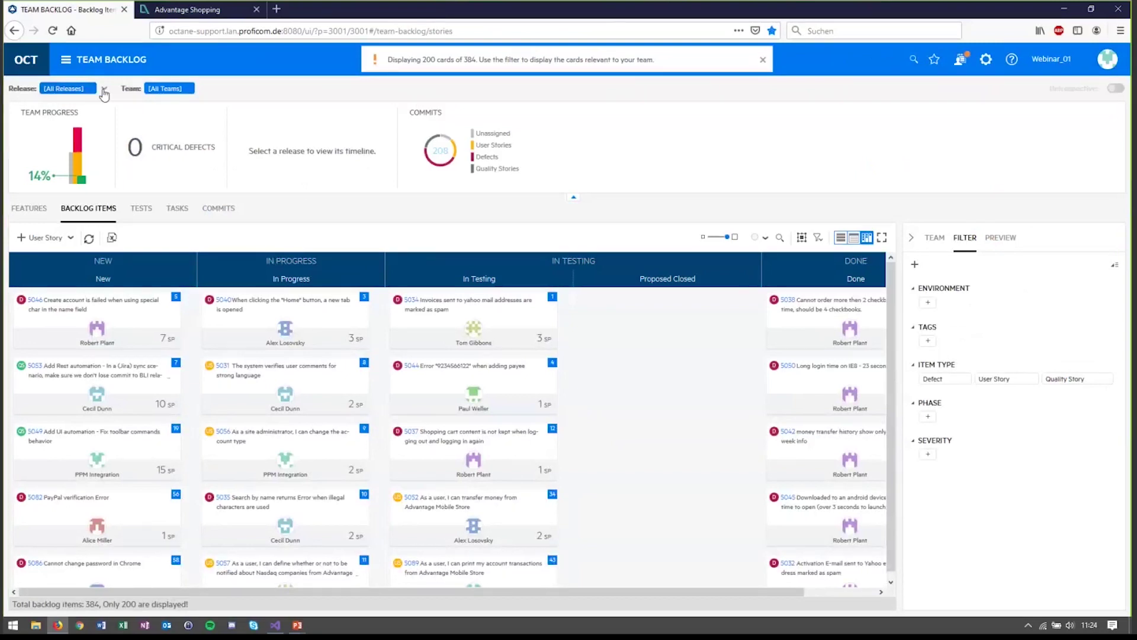
left_click(104, 94)
scroll(142, 172, "down", 3)
left_click(151, 188)
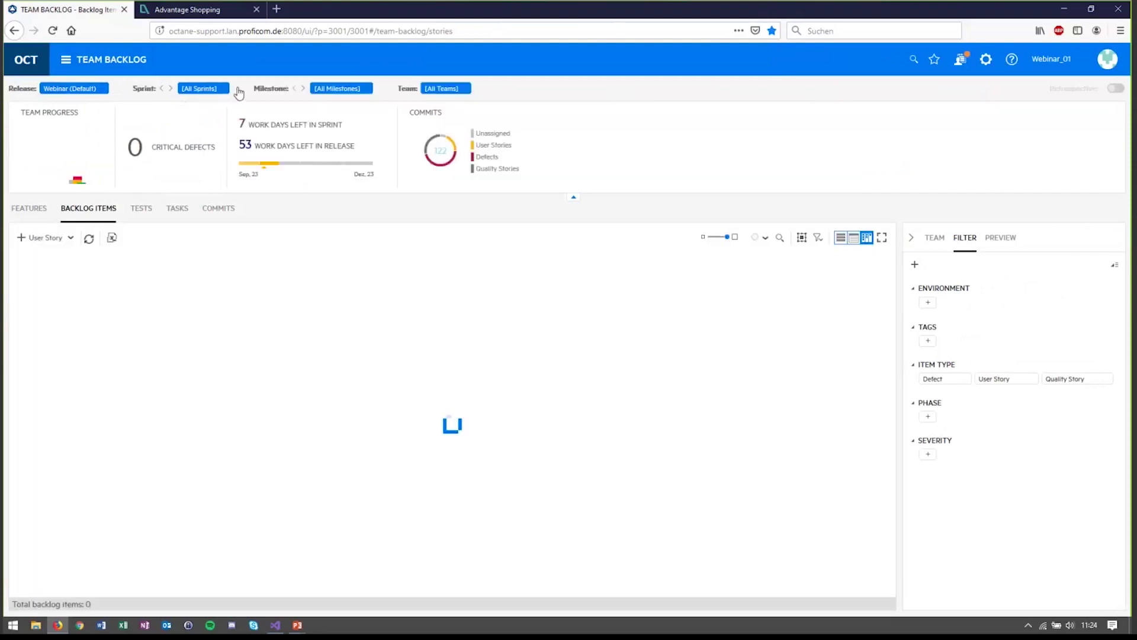
Step: Restrict the team backlog to Sprint 7 and Team W
left_click(238, 89)
scroll(274, 214, "down", 2)
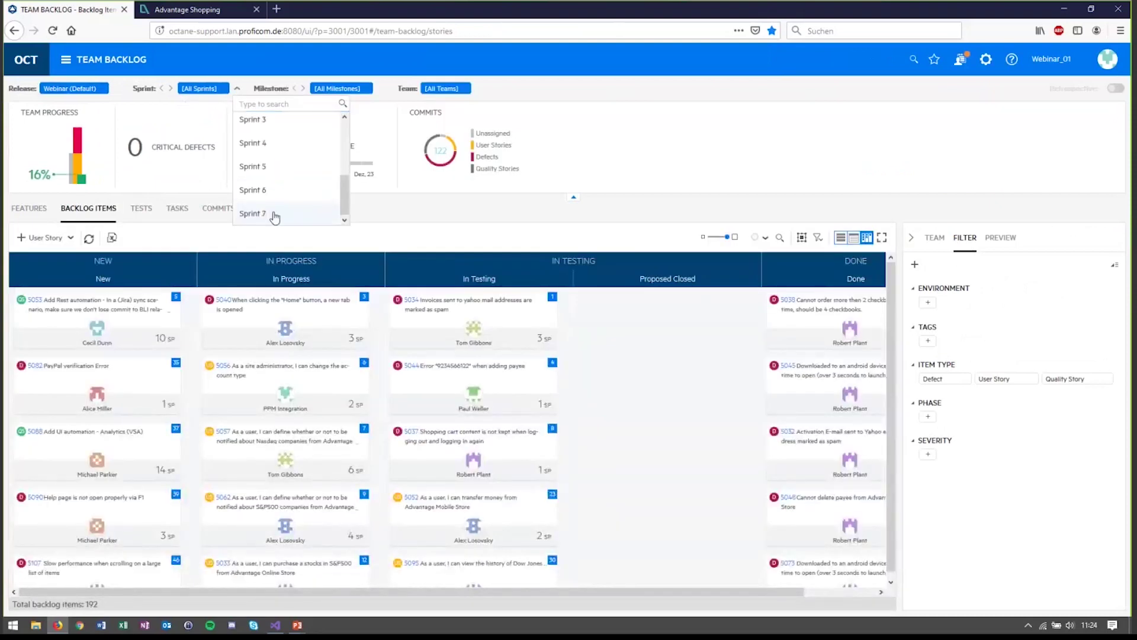
left_click(275, 214)
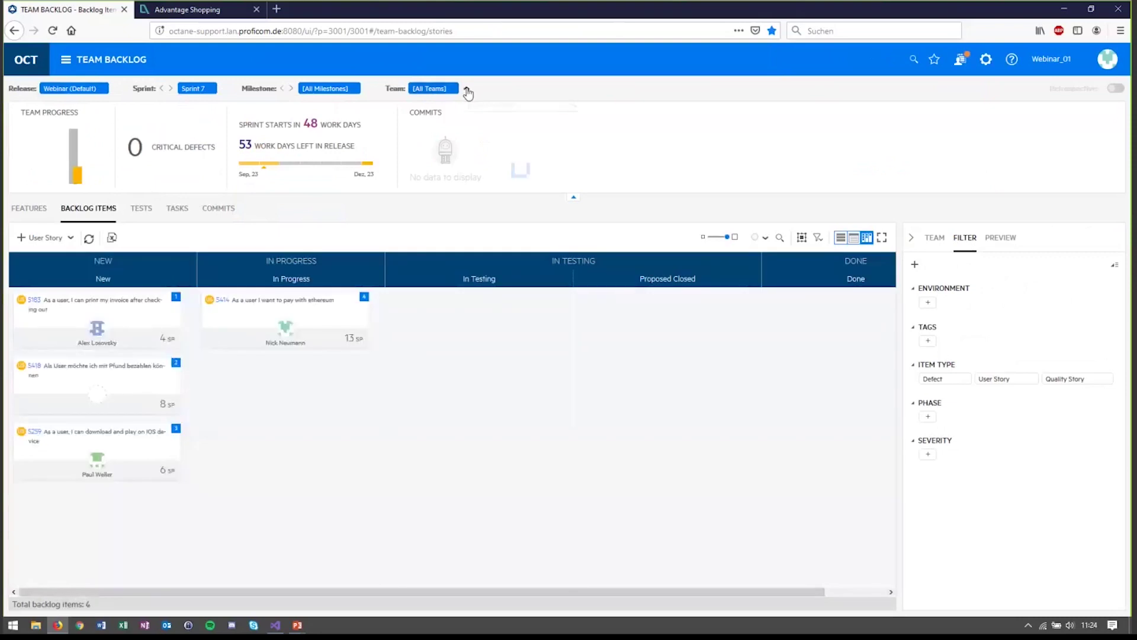
left_click(467, 91)
scroll(513, 201, "down", 3)
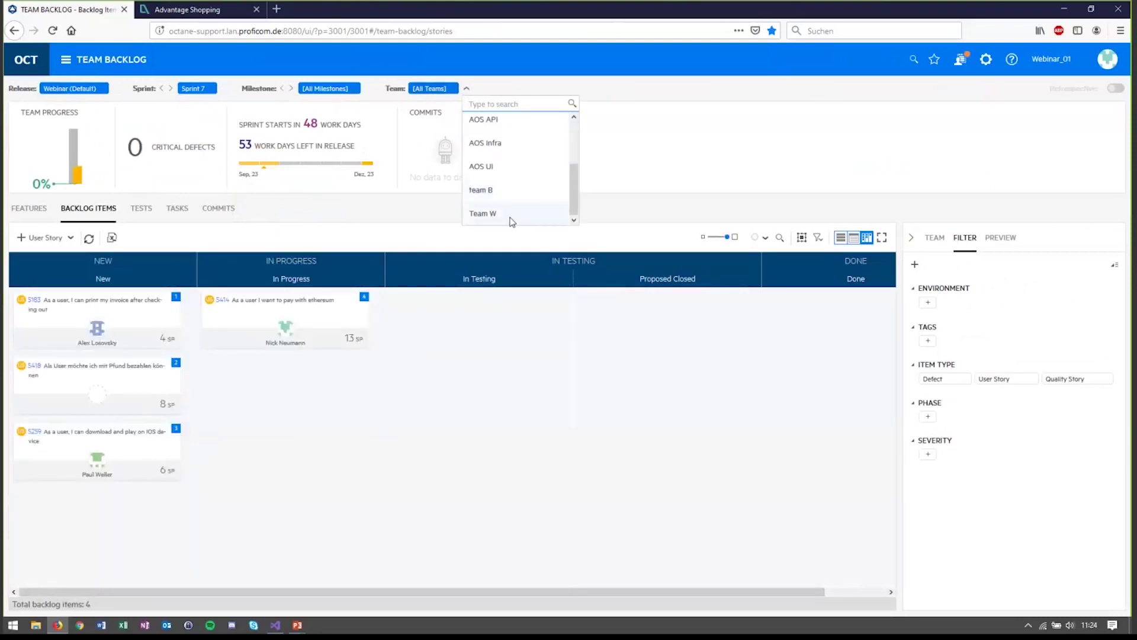
left_click(483, 213)
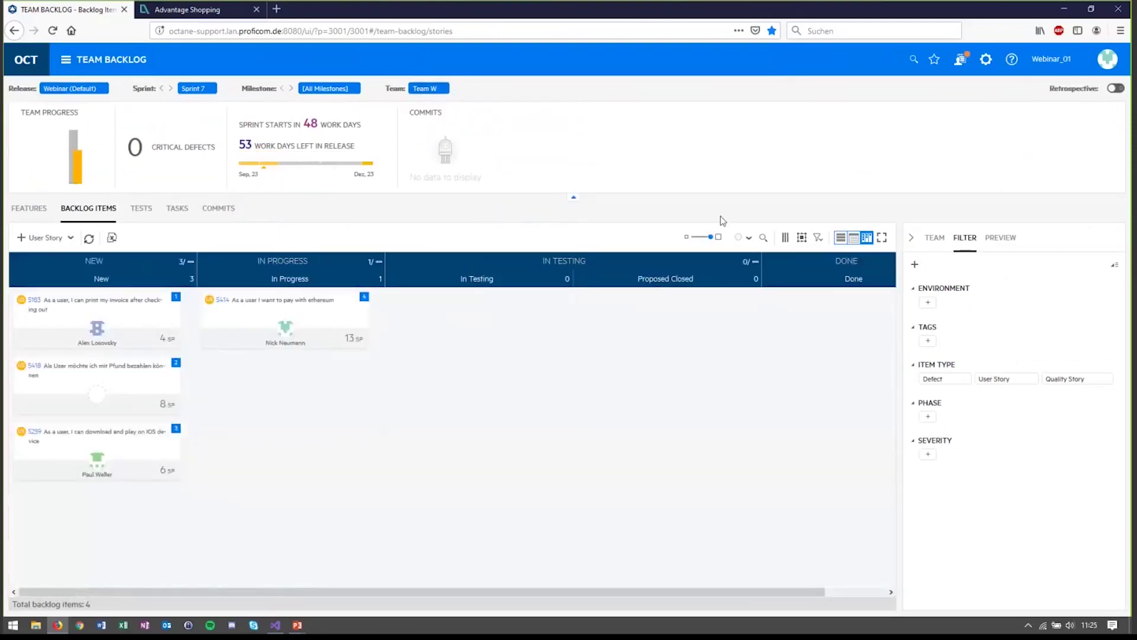
Step: View the team's backlog items as a list and as a grid, widening the Name column to read the full titles
left_click(840, 237)
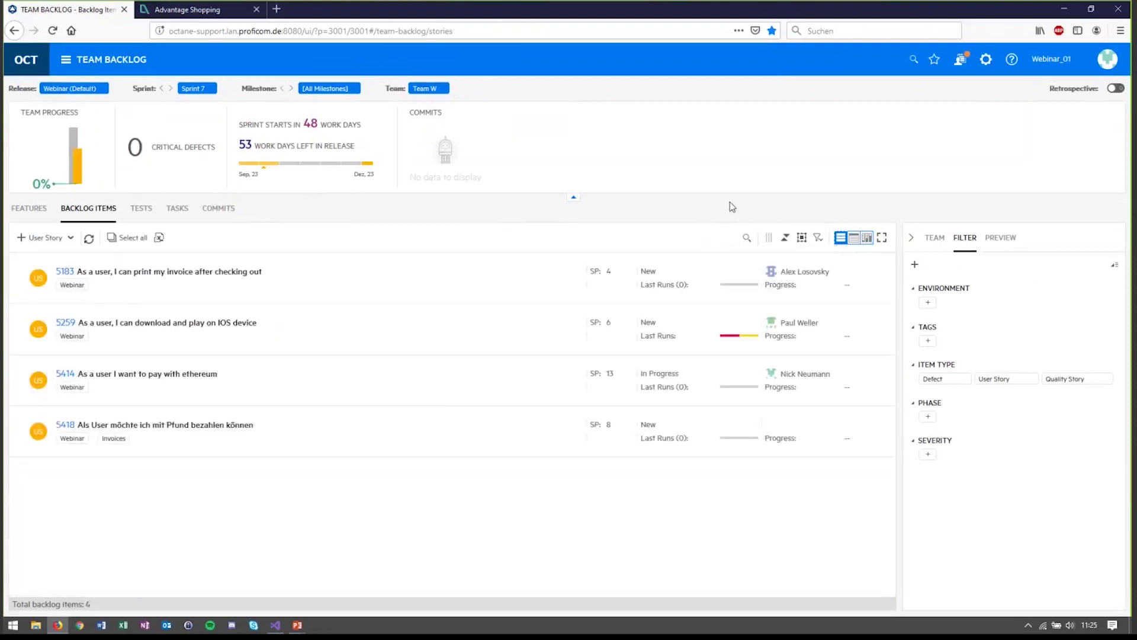
left_click(854, 238)
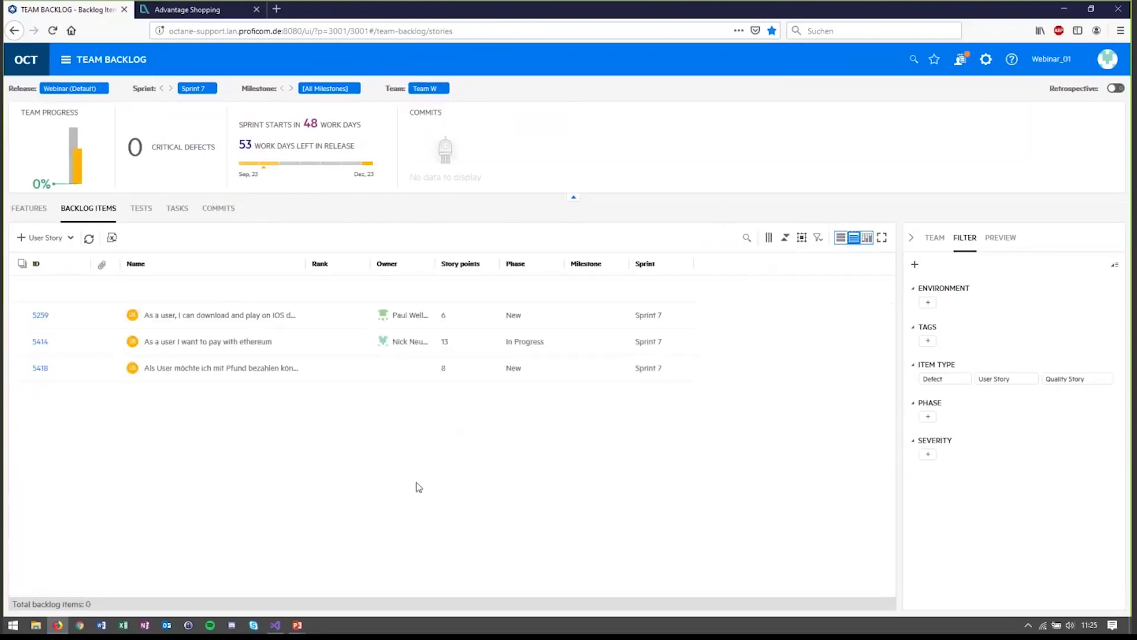
left_click_drag(304, 265, 438, 264)
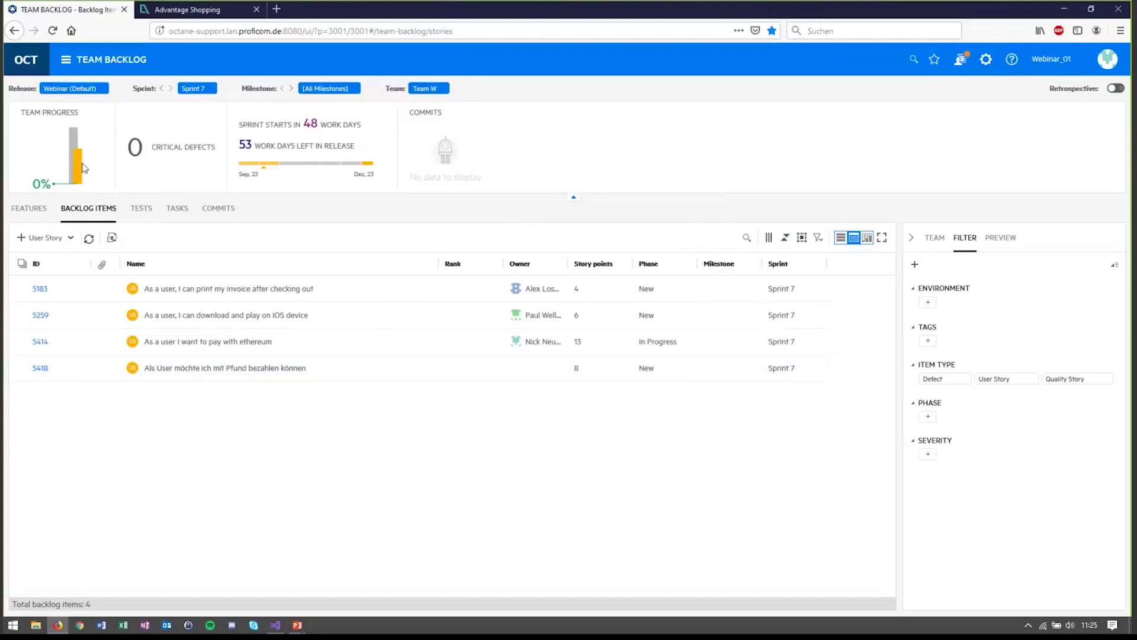
mouse_move(81, 169)
Step: Show the backlog items as a board and assign the Pfund user story to the ethereum story's owner
left_click(867, 238)
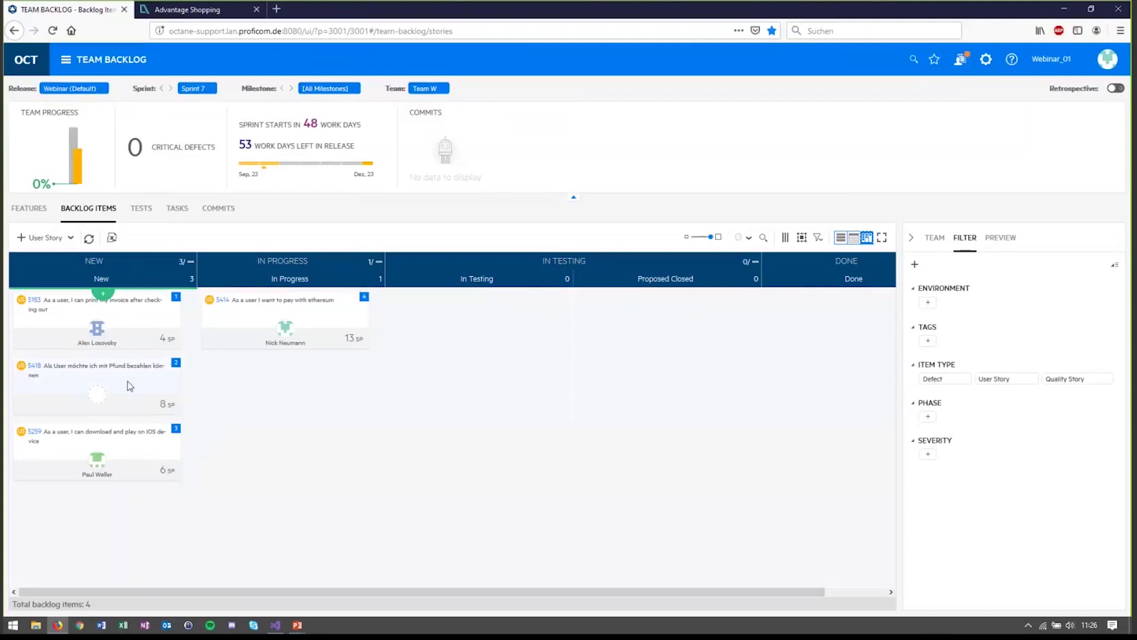
left_click(98, 401)
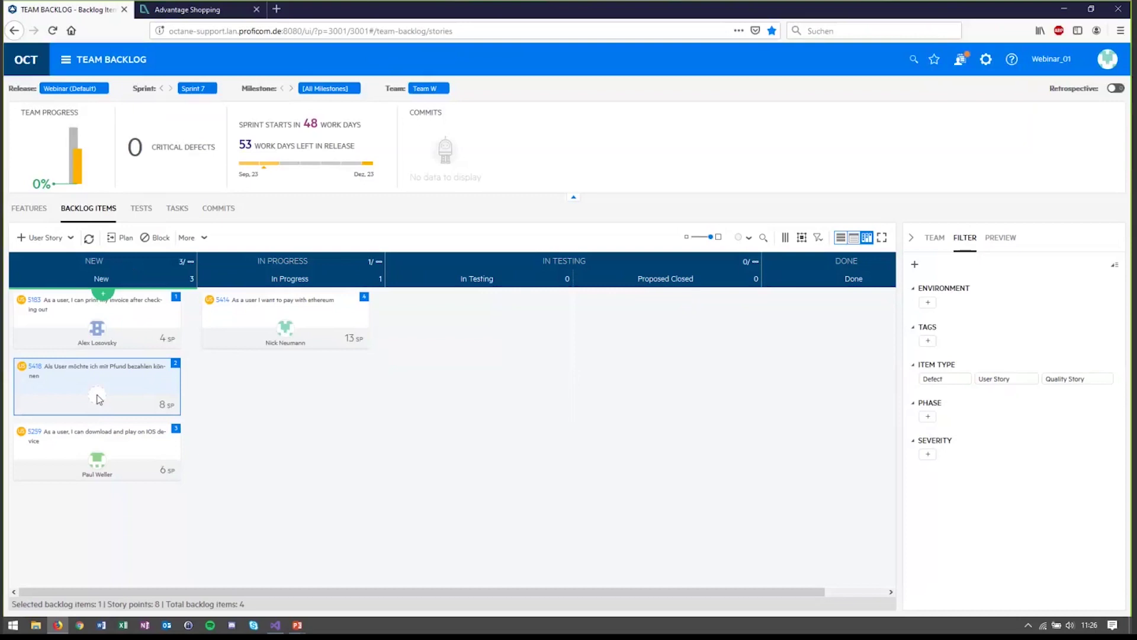
left_click(98, 400)
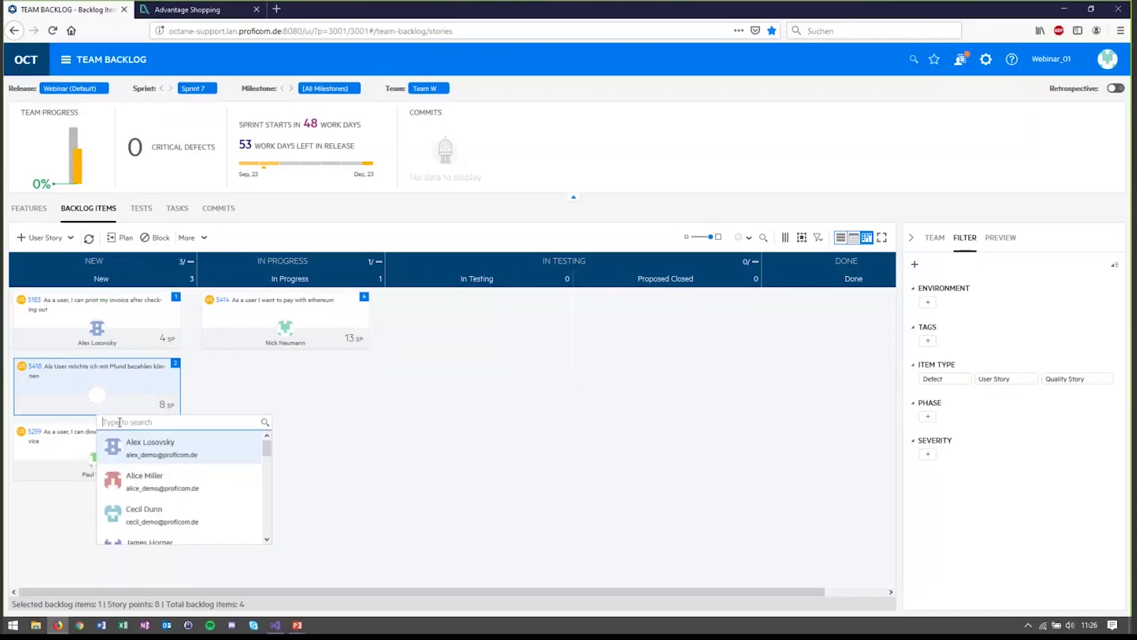
type("Nick")
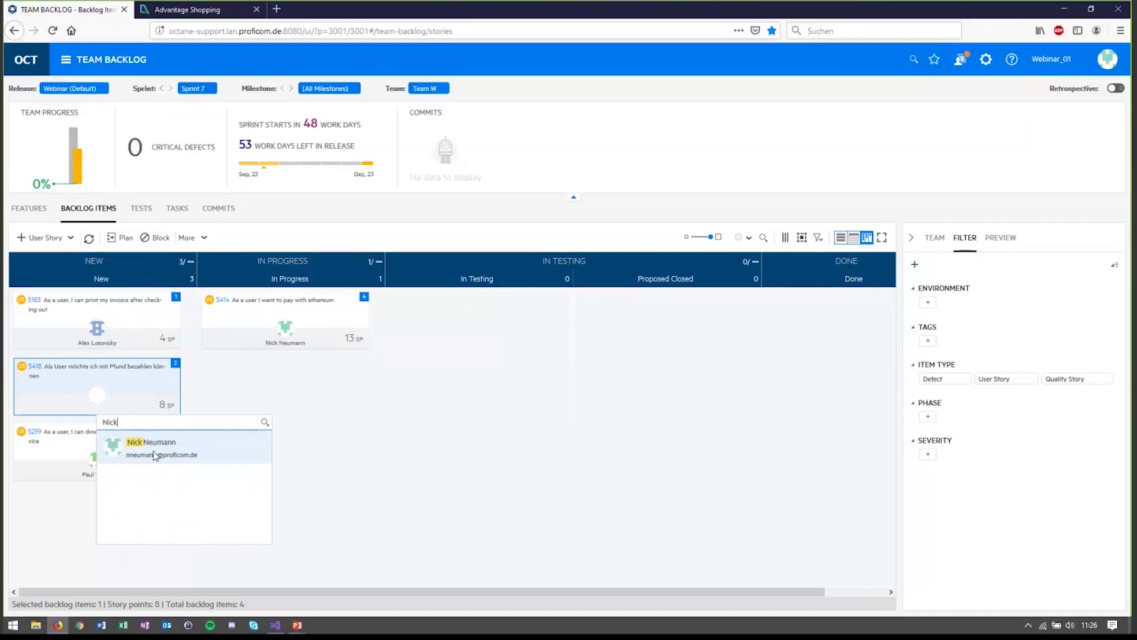
left_click(170, 450)
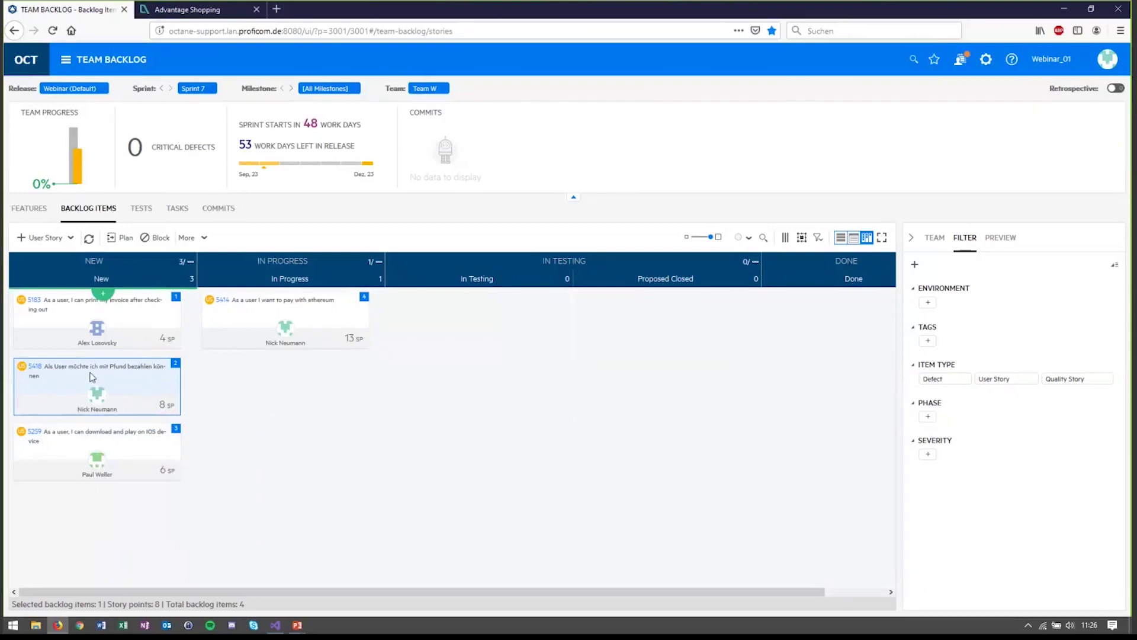
Step: Move the Pfund user story from New to In Progress and rank it below the ethereum story
left_click_drag(92, 377, 466, 368)
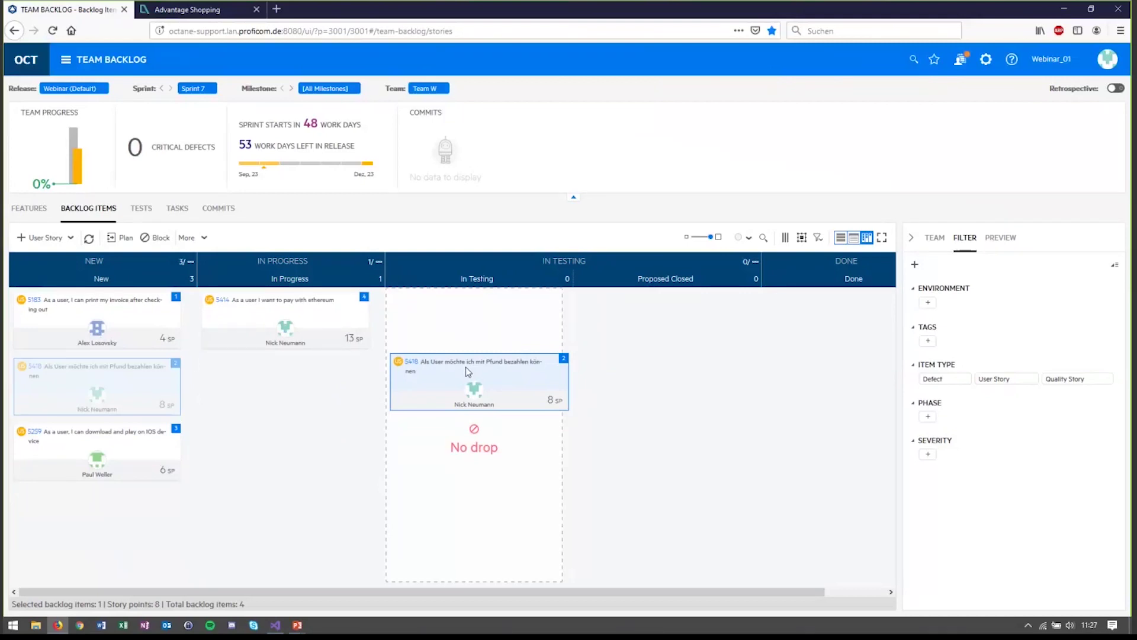
left_click_drag(467, 372, 276, 391)
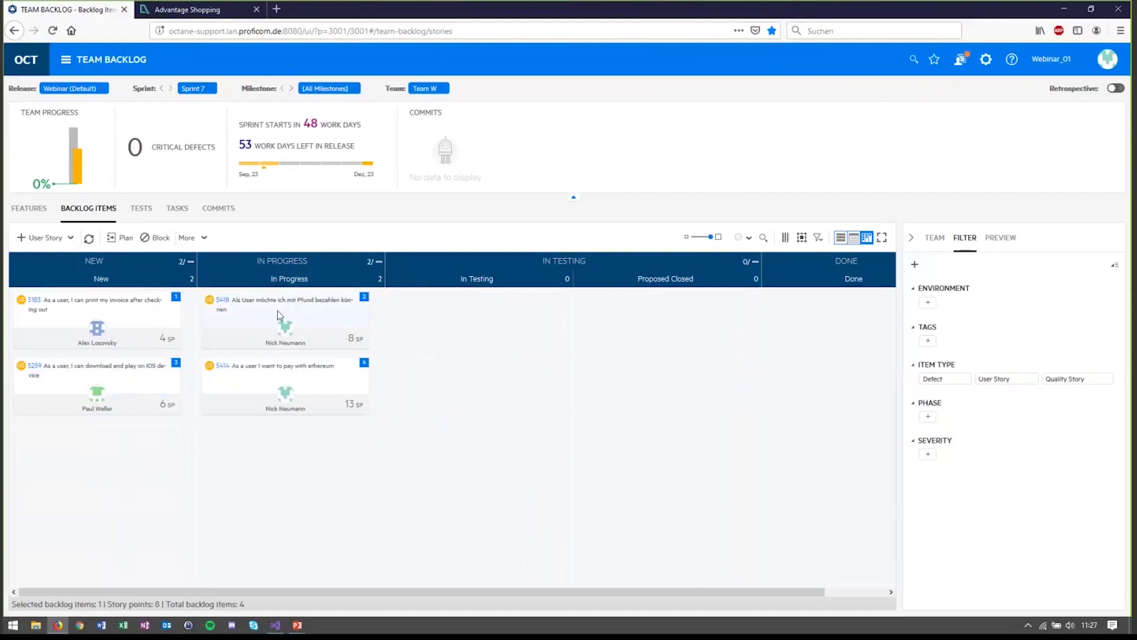
left_click_drag(272, 309, 287, 436)
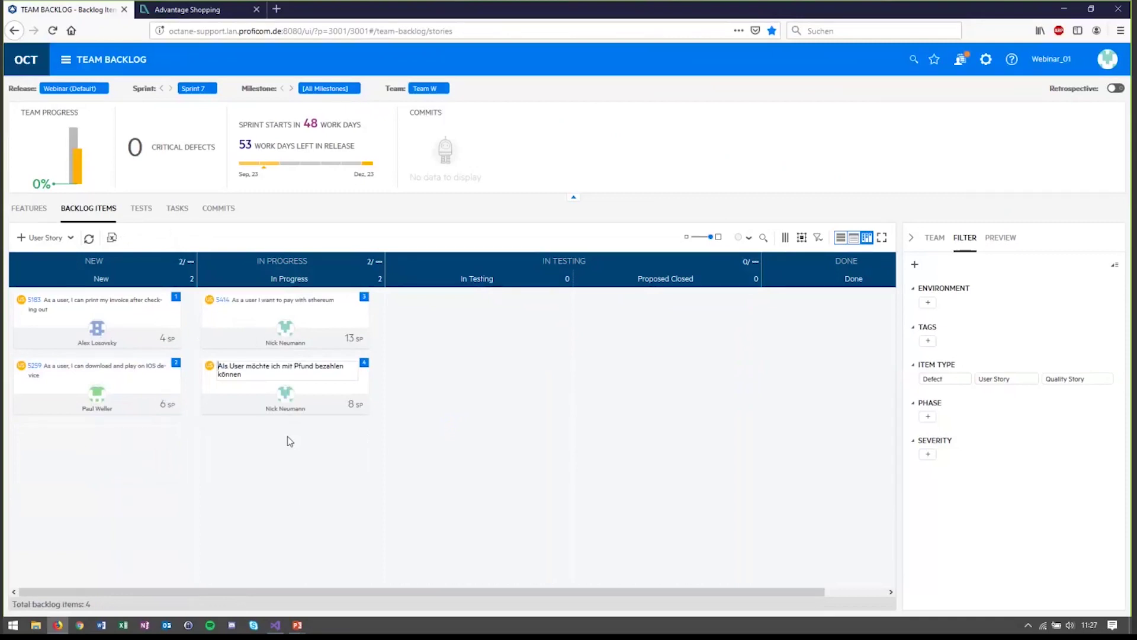
Step: Open the Pfund user story's tasks and add a new task named Coding
left_click(224, 367)
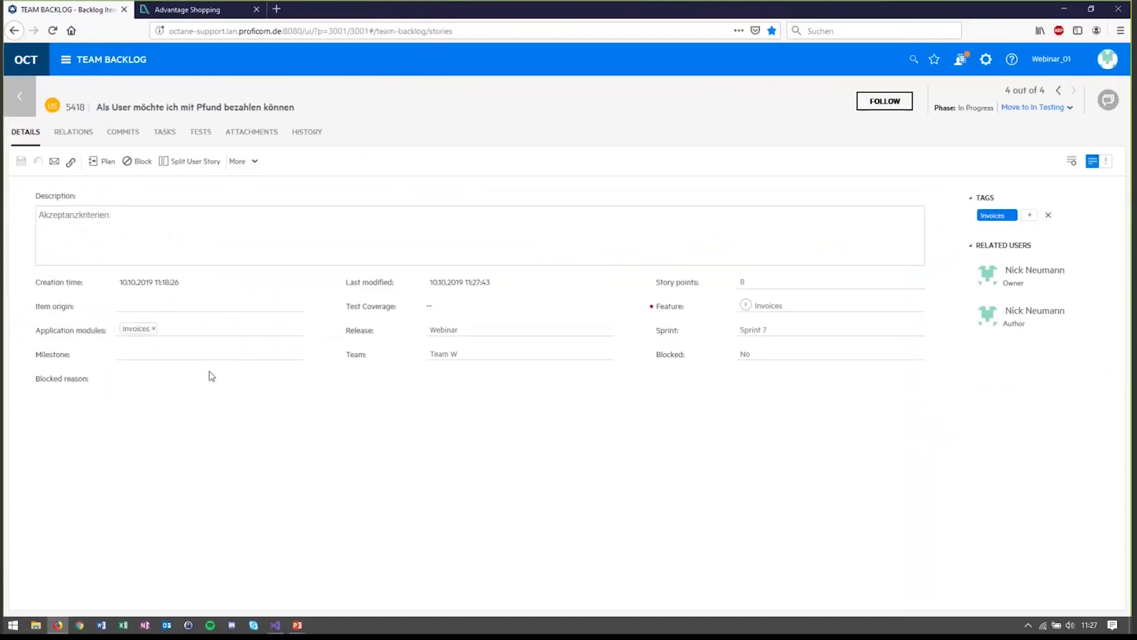
left_click(164, 132)
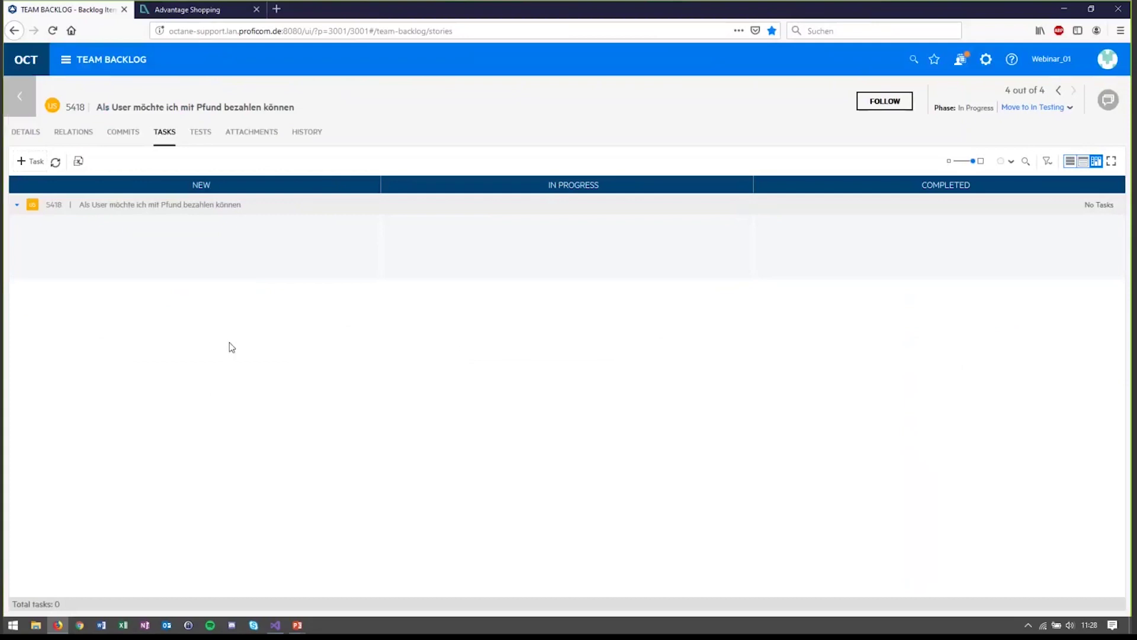
mouse_move(148, 238)
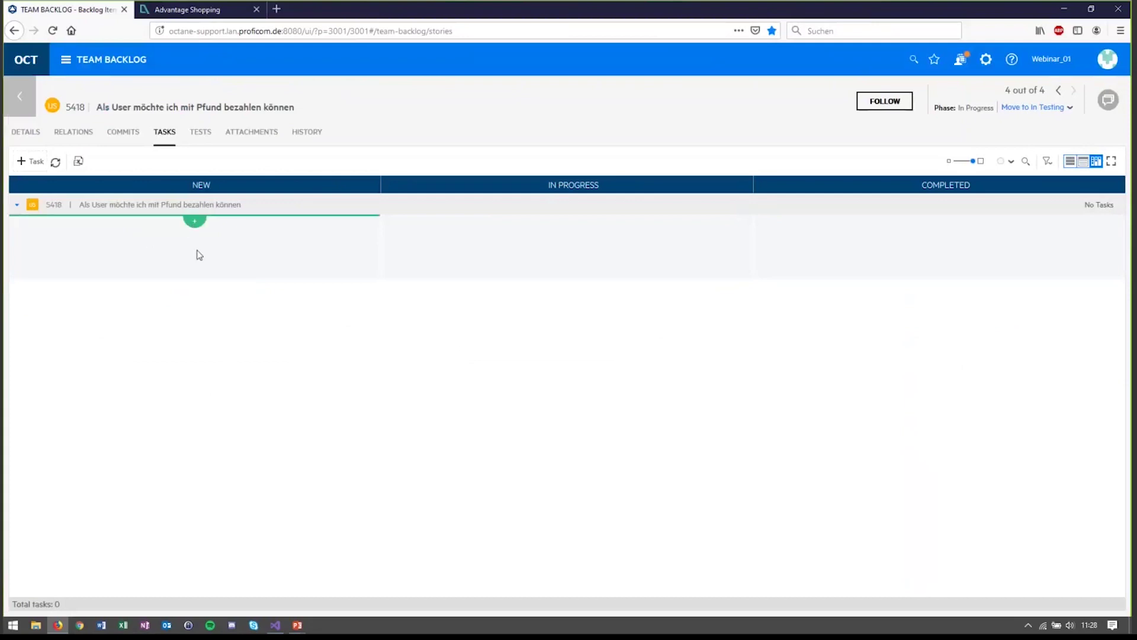
left_click(195, 220)
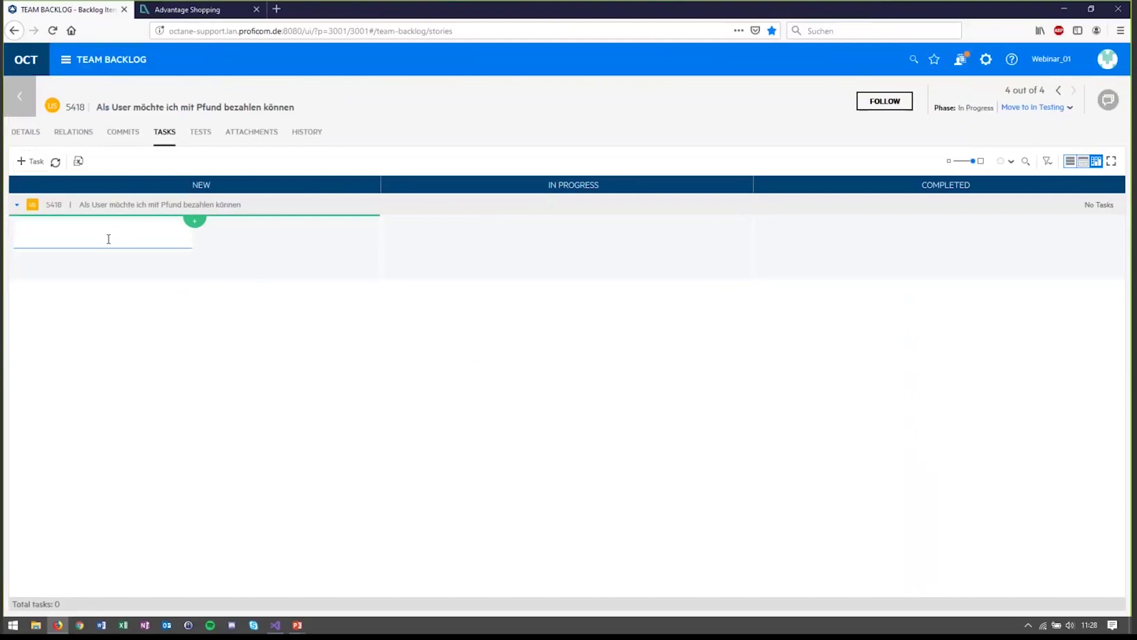
type("Coding")
key("Return")
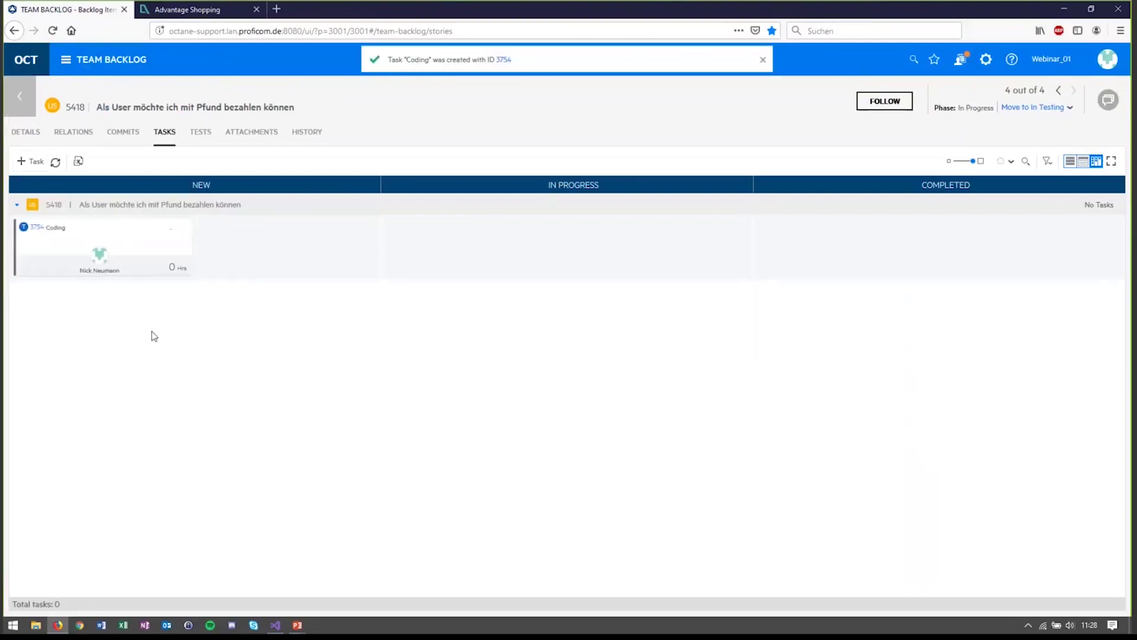
Step: Add a second task named Testing to the Pfund user story
left_click(27, 161)
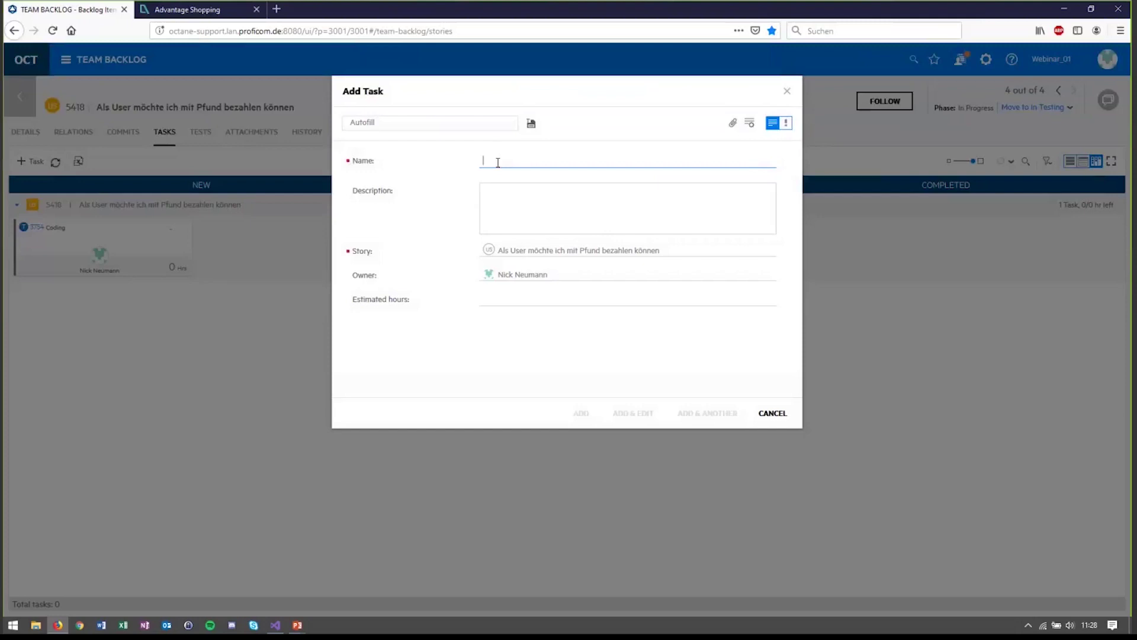
type("Testing")
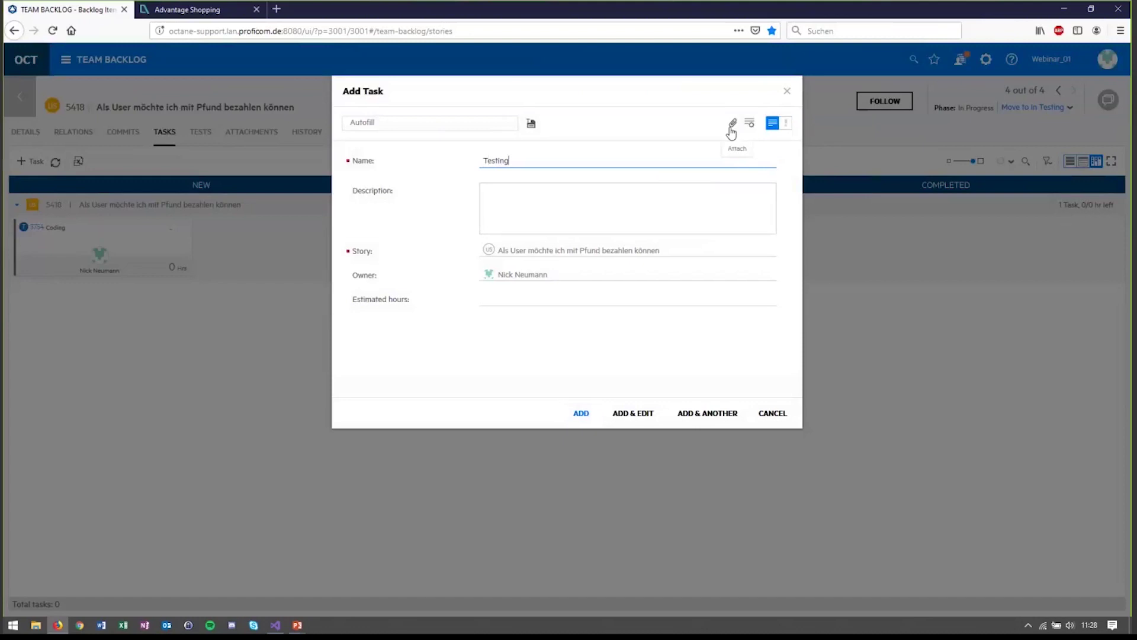
left_click(583, 414)
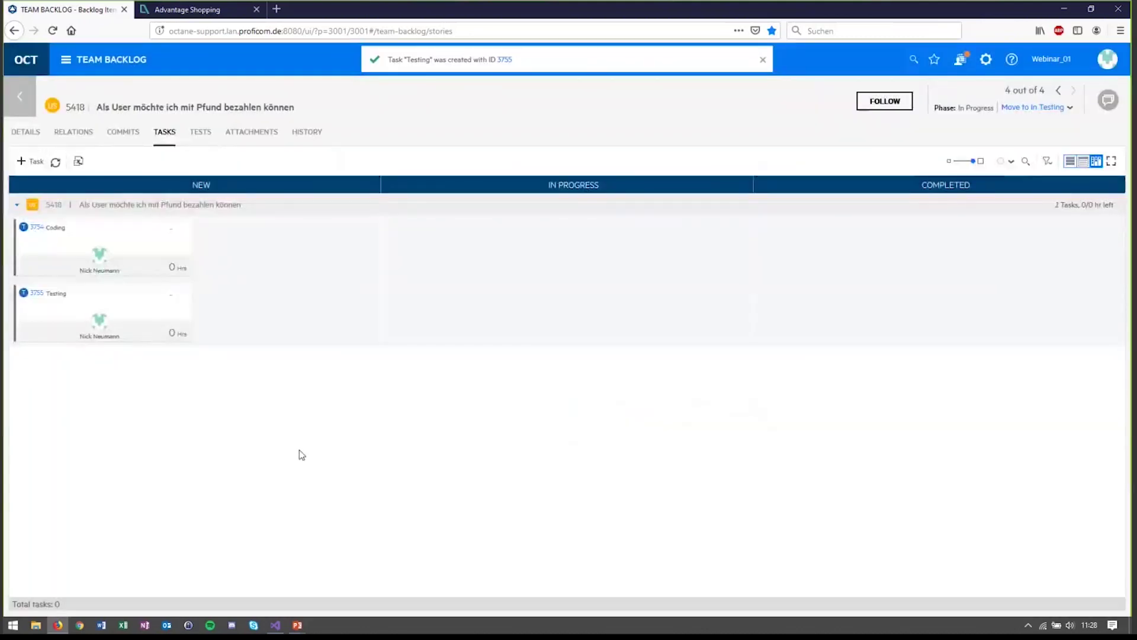
Step: Return to the team backlog and view the task board for all of the sprint's stories
left_click(19, 100)
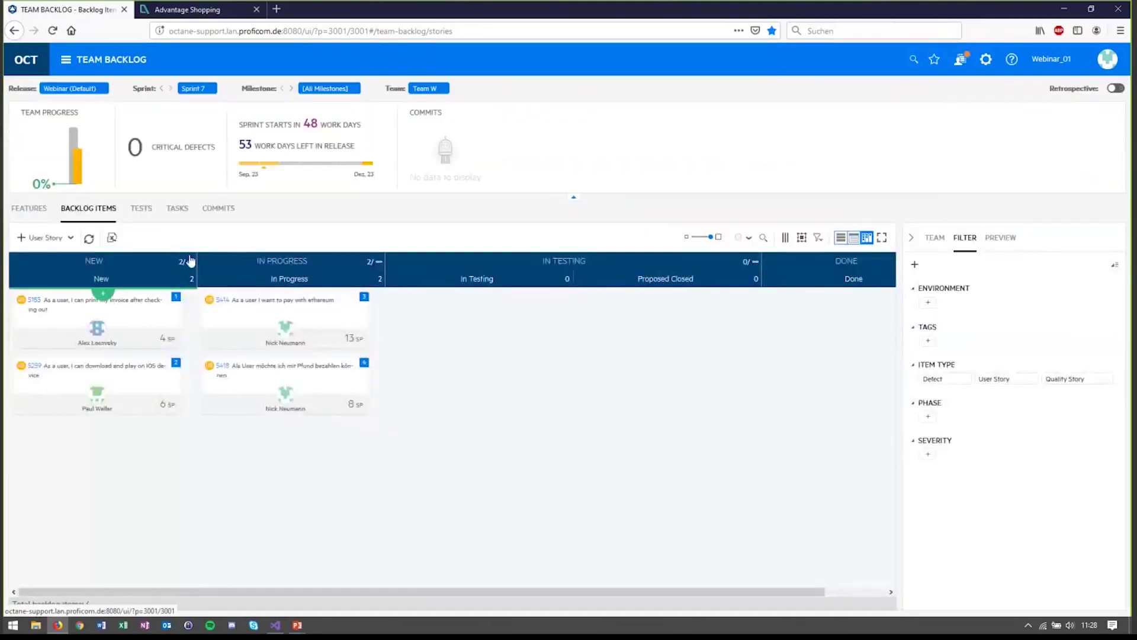
left_click(178, 211)
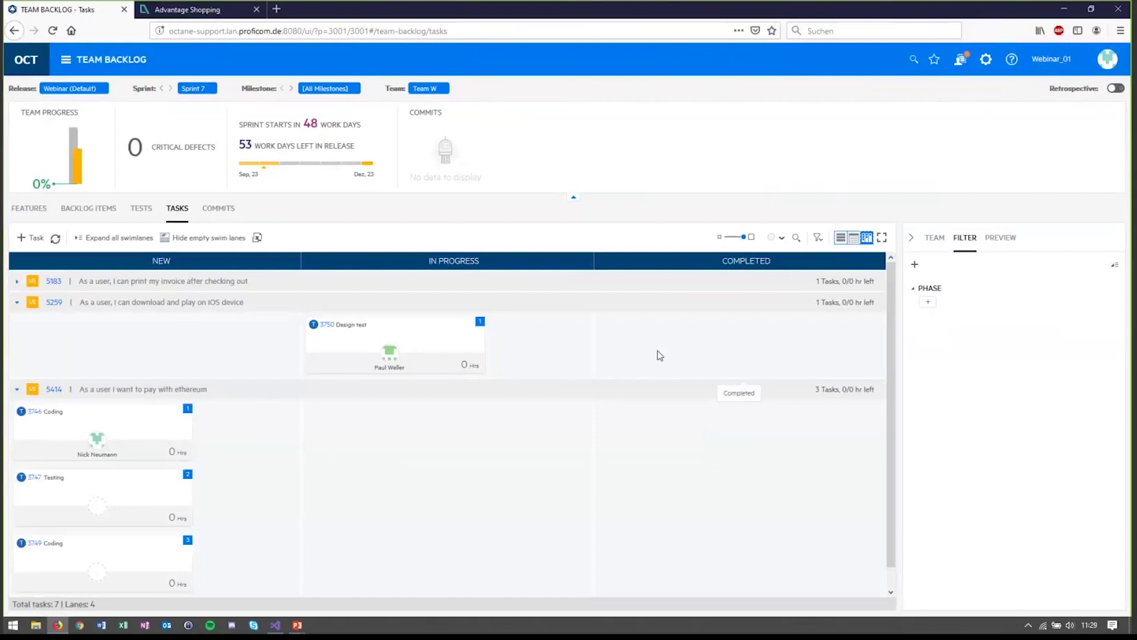
left_click_drag(660, 355, 309, 470)
scroll(125, 361, "down", 1)
scroll(309, 471, "up", 1)
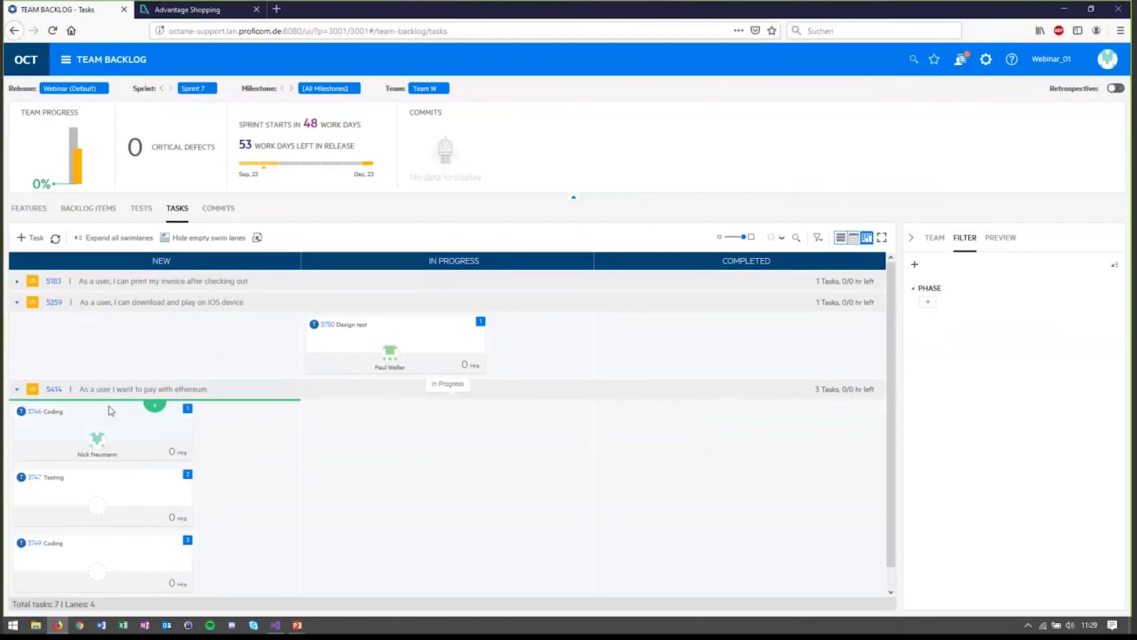
Step: Collapse the ethereum story's swimlane, move the Pfund story's Testing task to In Progress and collapse that lane too
left_click(18, 391)
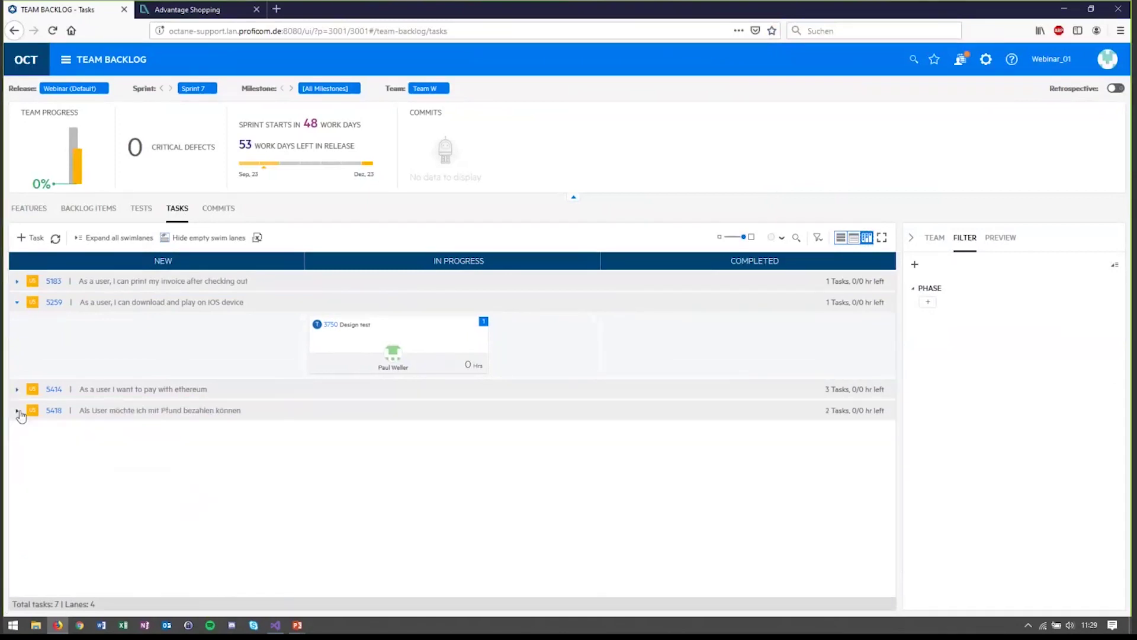
left_click(17, 410)
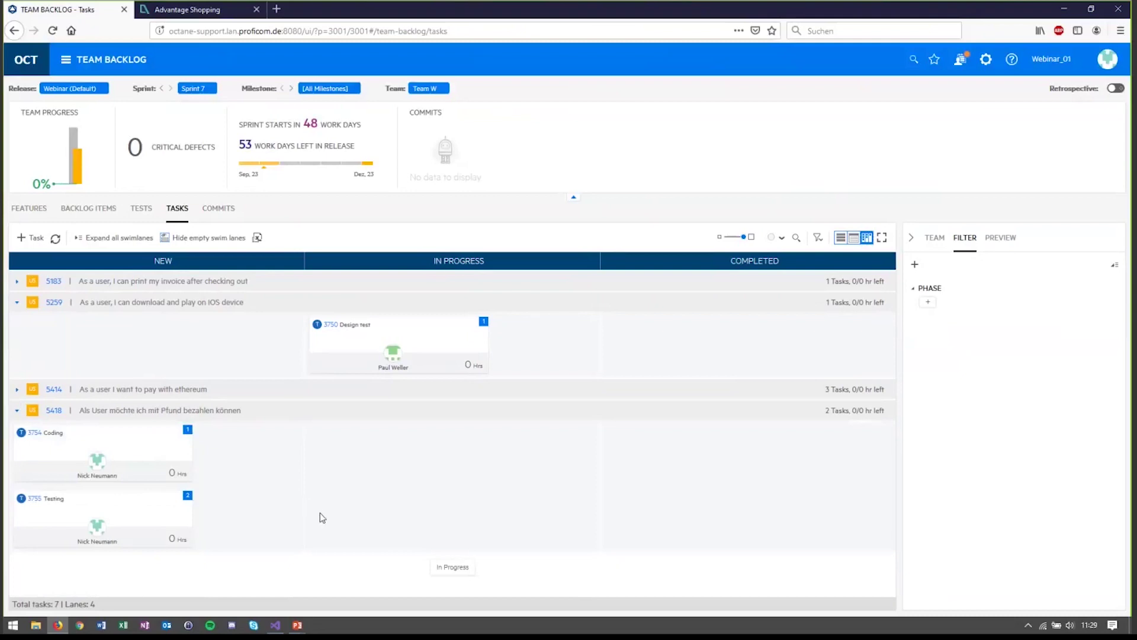
left_click_drag(315, 514, 393, 490)
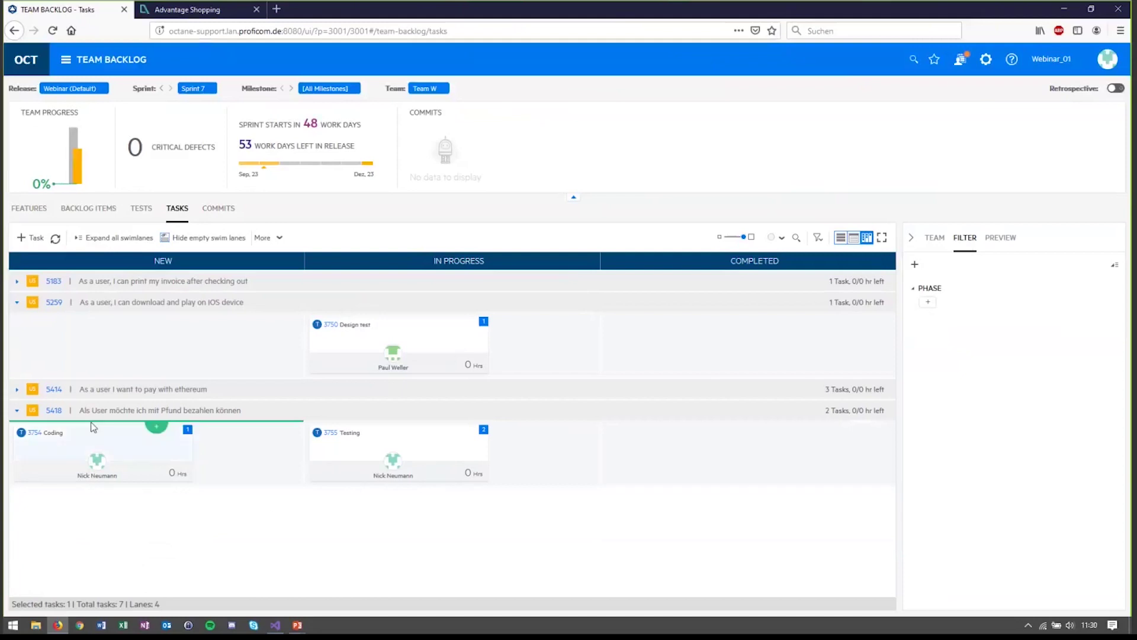
left_click(17, 410)
Step: Open the iOS download user story's tests and check the last runs of the Install app on IOS test
mouse_move(86, 352)
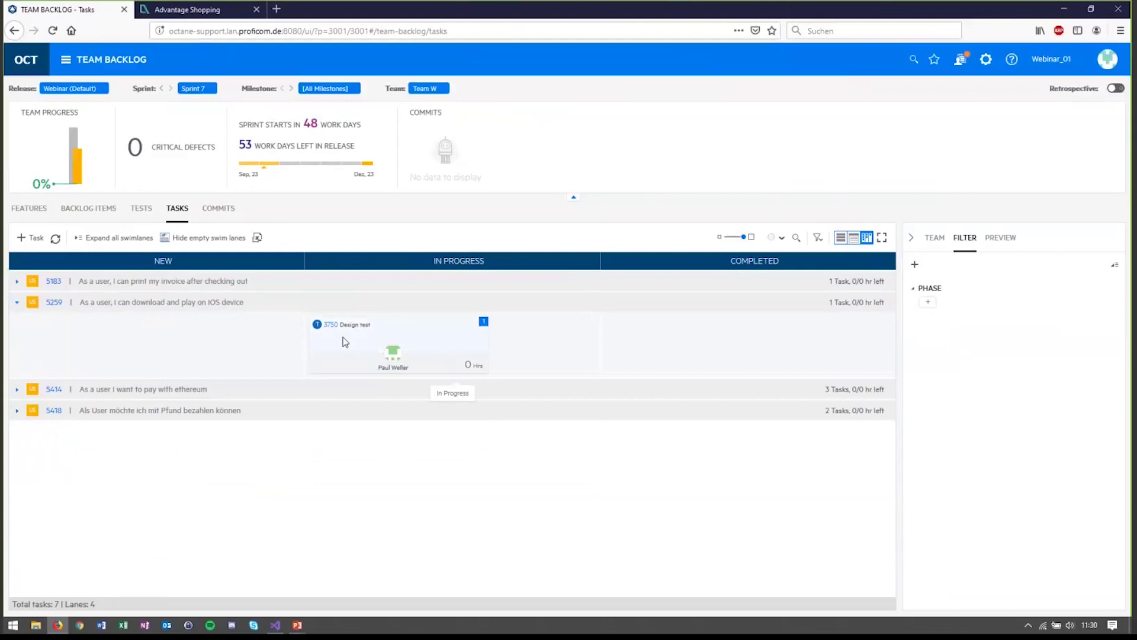
left_click(54, 302)
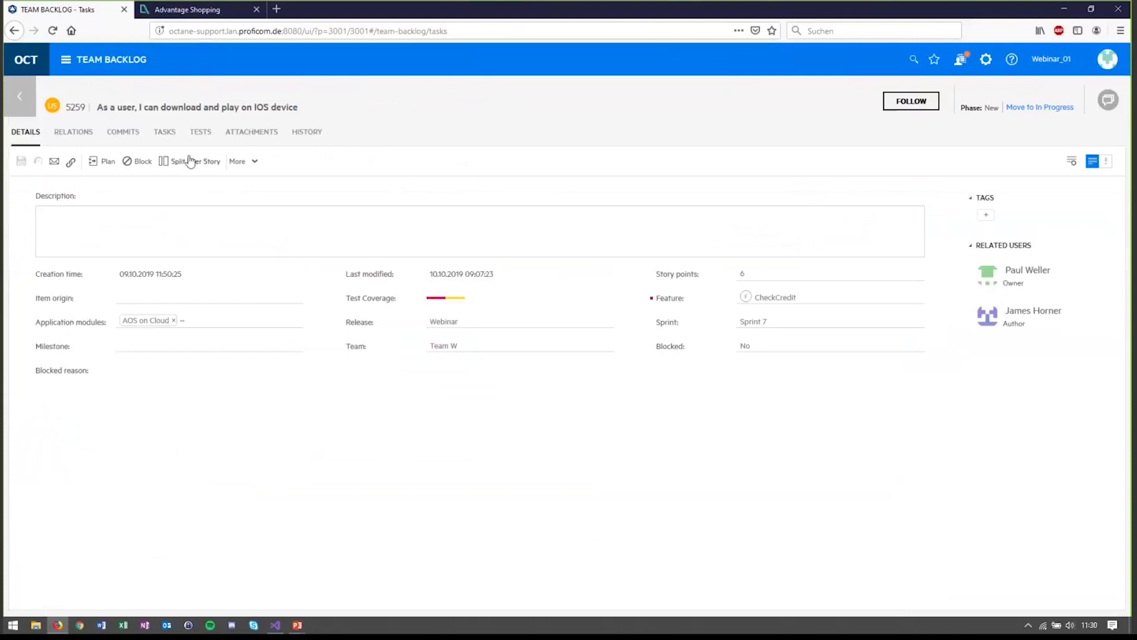
left_click(199, 134)
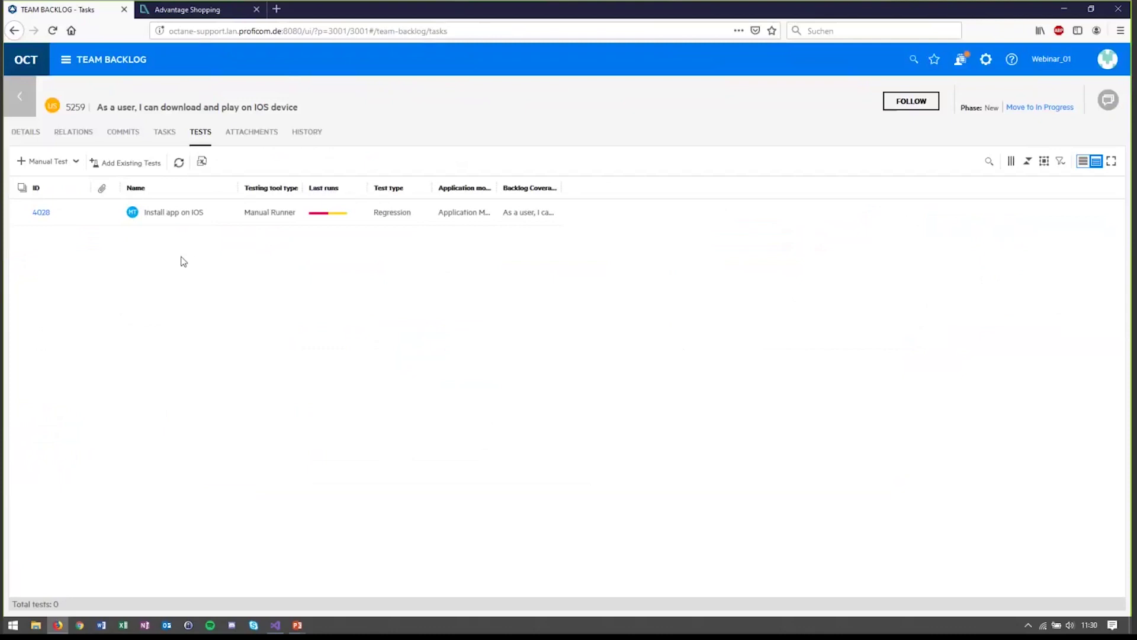
left_click(172, 215)
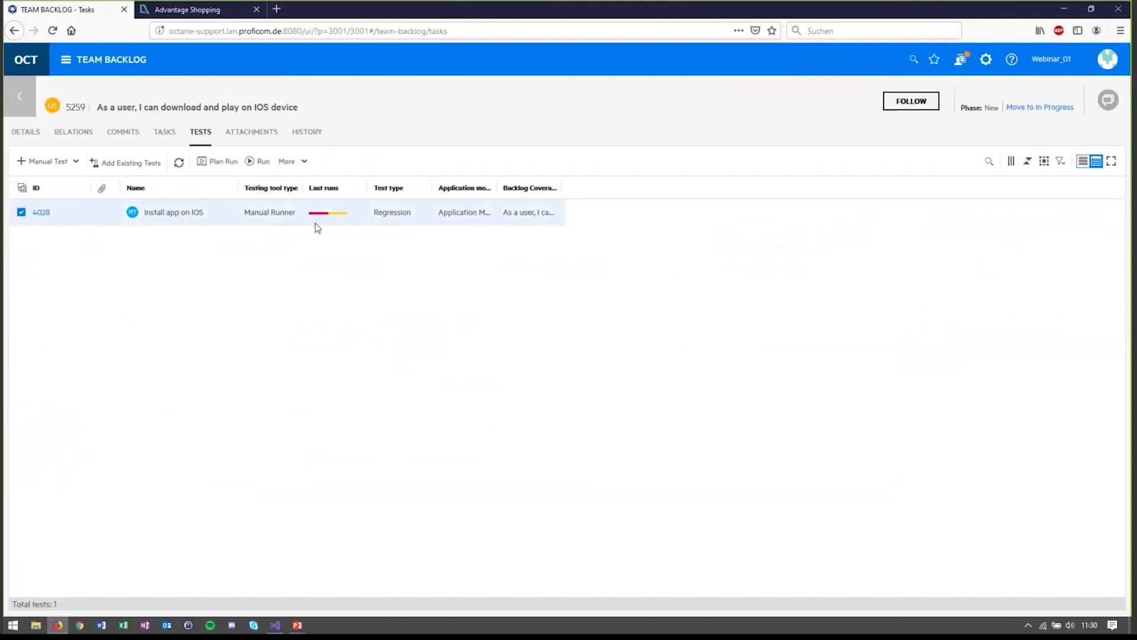
mouse_move(338, 218)
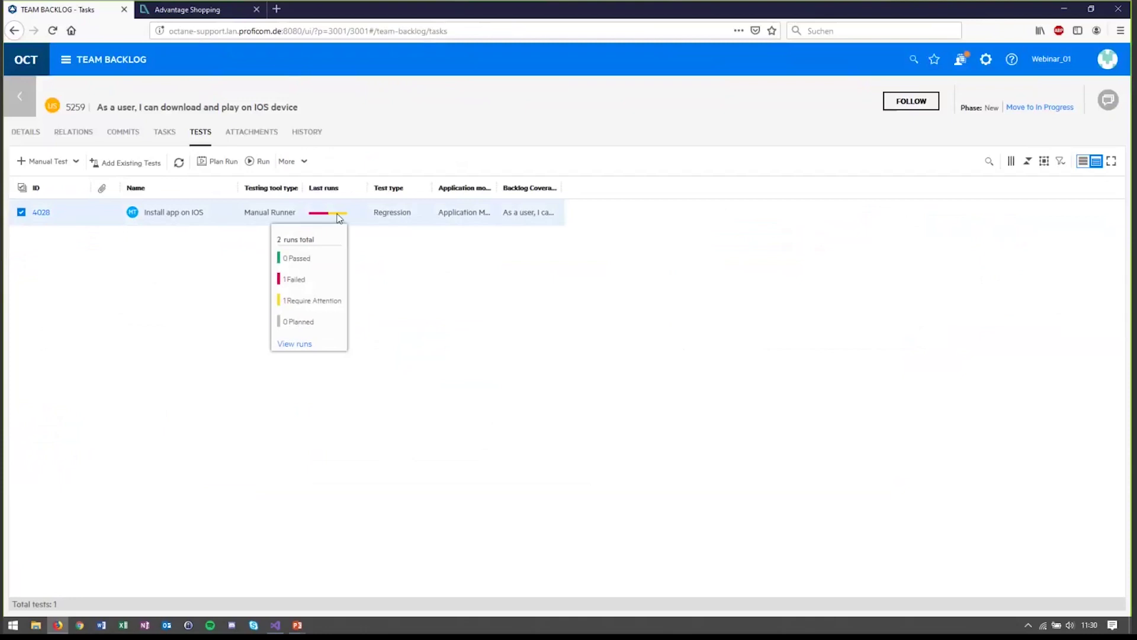
Step: Open the Install app on IOS manual test and review its details, relations and steps
left_click(42, 212)
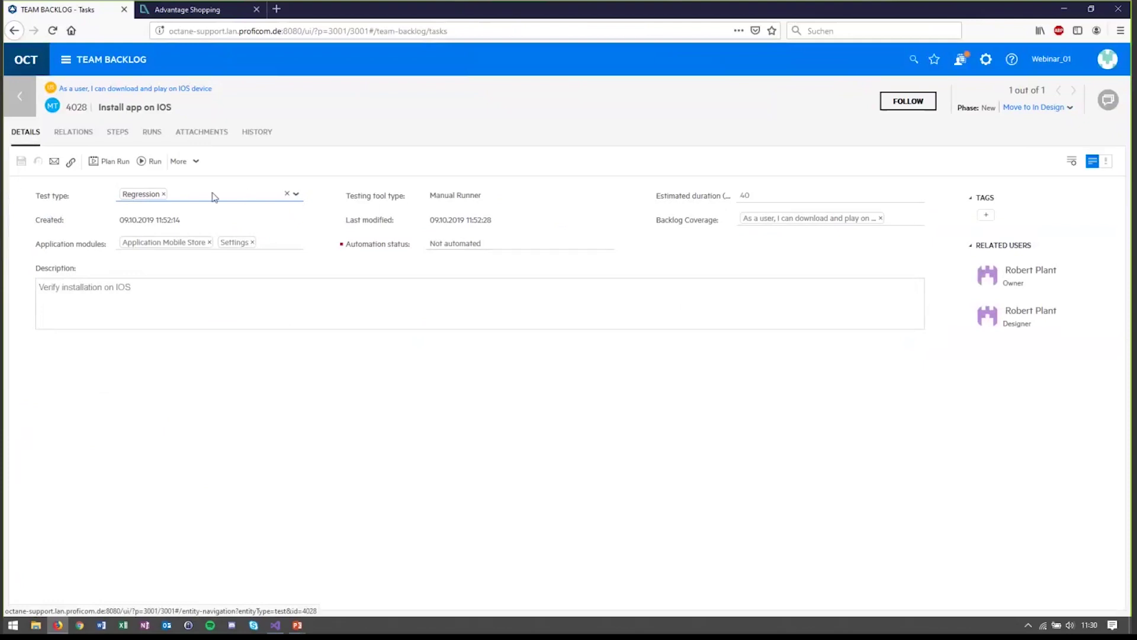
left_click(86, 133)
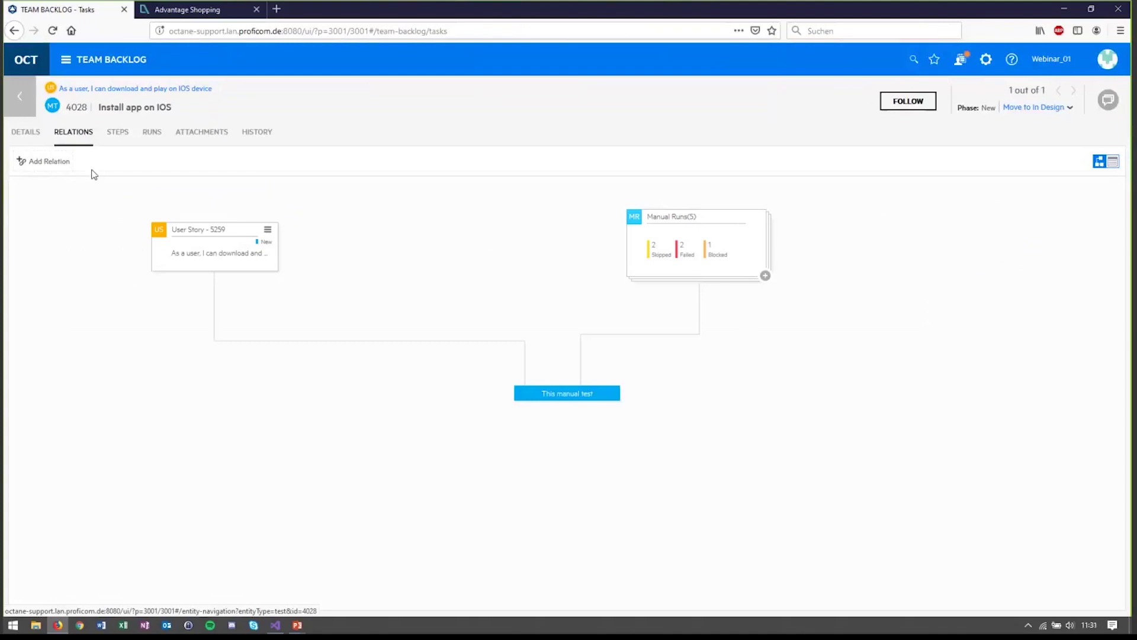
left_click(120, 132)
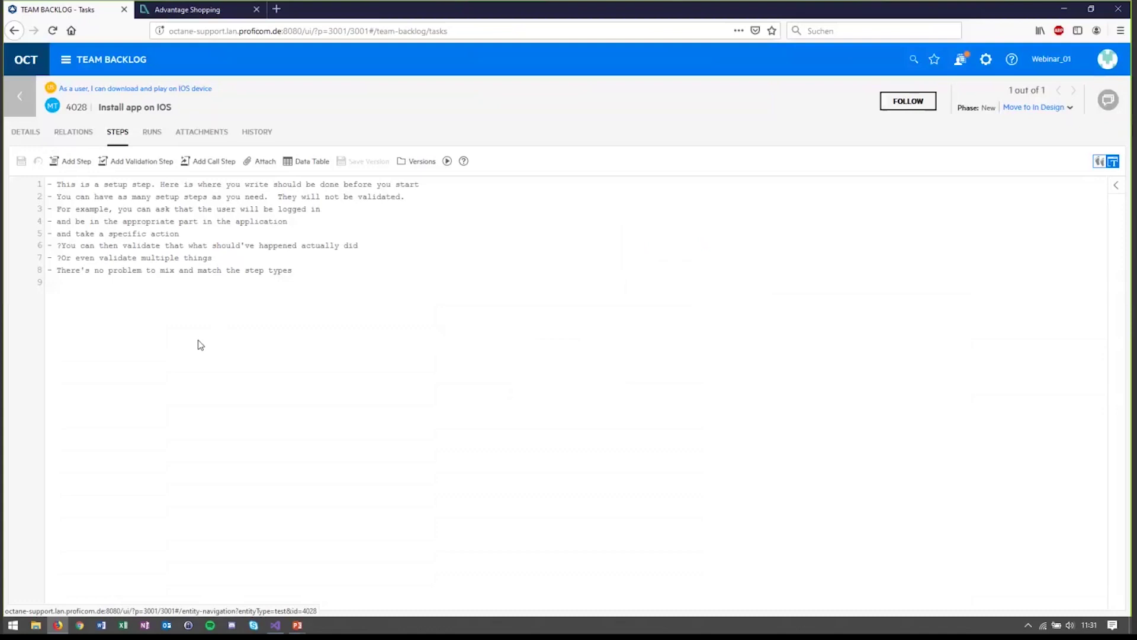
left_click(306, 283)
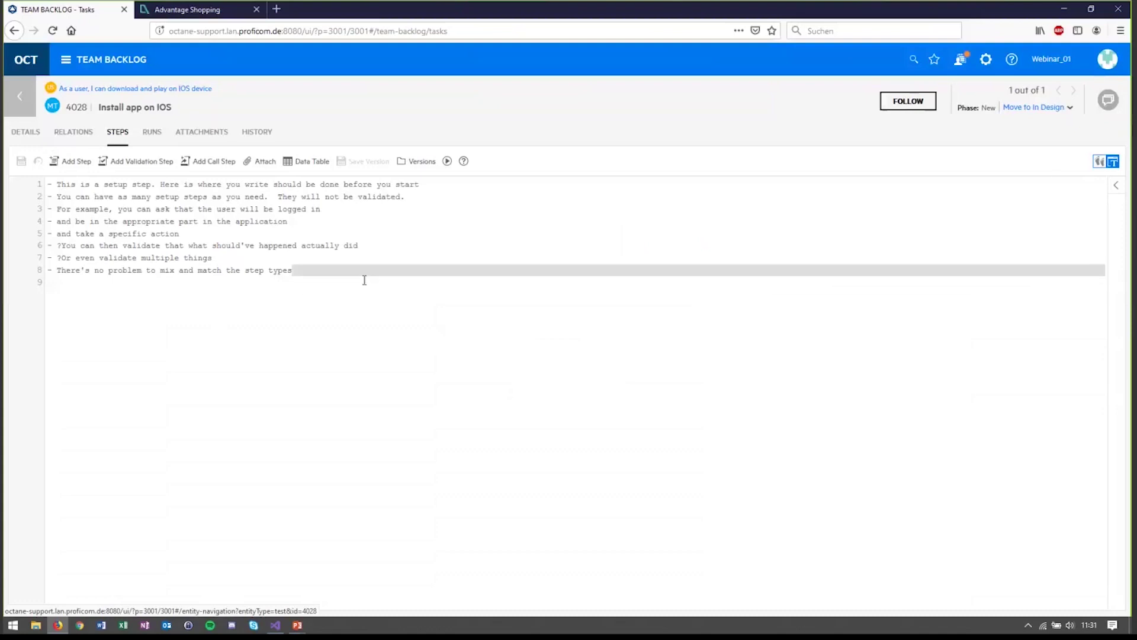
Step: Compare the test steps in visual and text view, and look at the Data Table options before closing them
left_click(1099, 161)
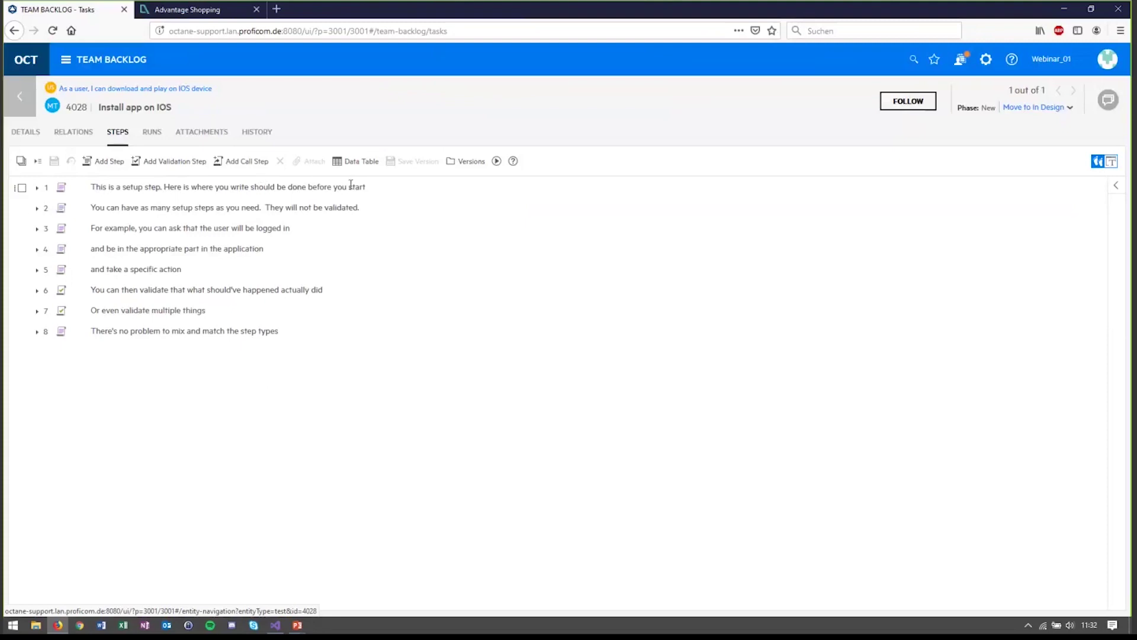
left_click(1112, 161)
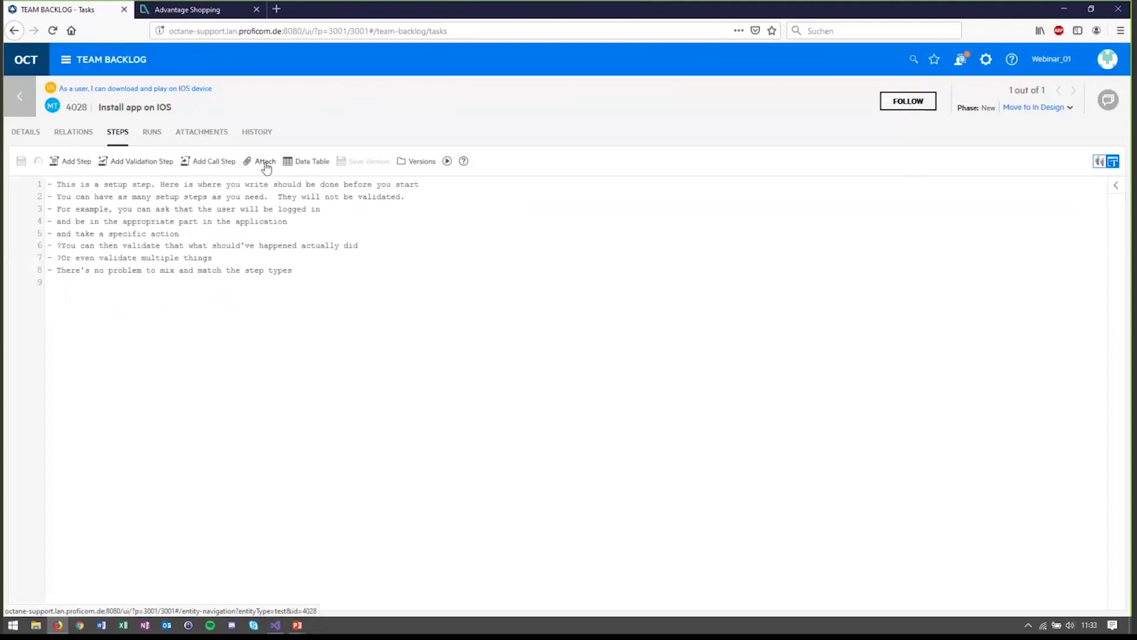
left_click(317, 164)
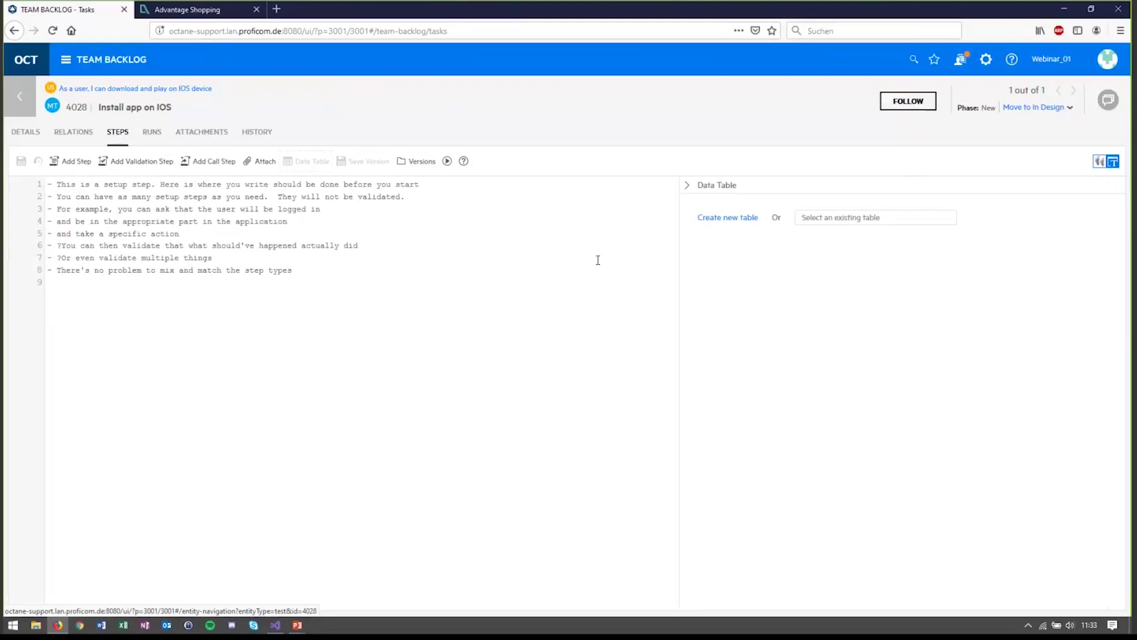
left_click(686, 185)
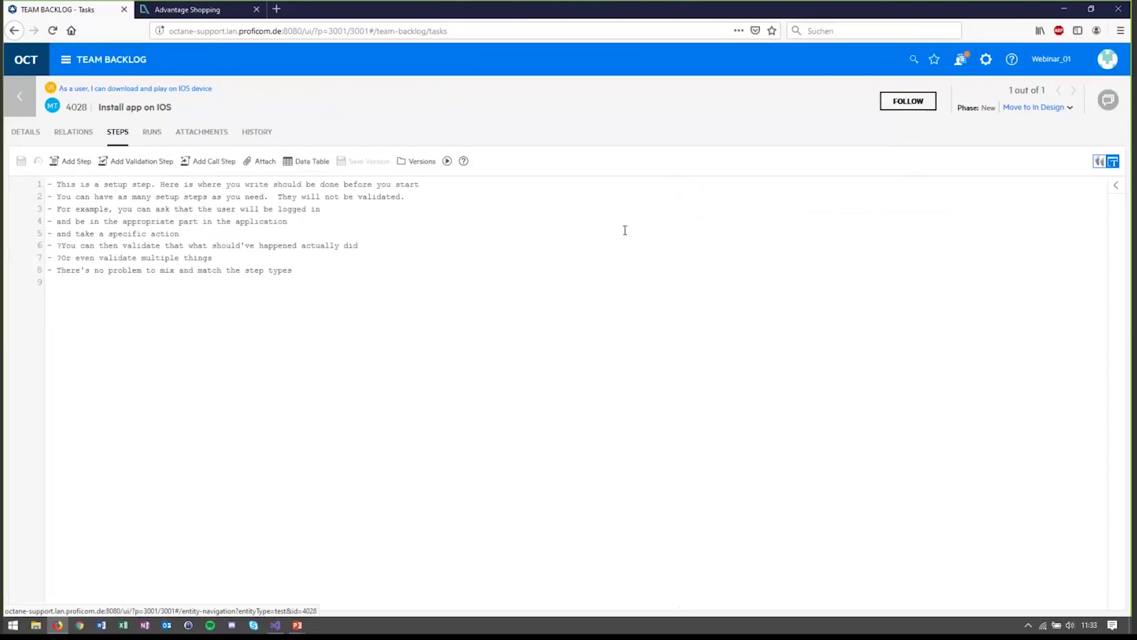
Step: Start a manual run of the Install app on IOS test and view the result statuses available for step 6
left_click(447, 162)
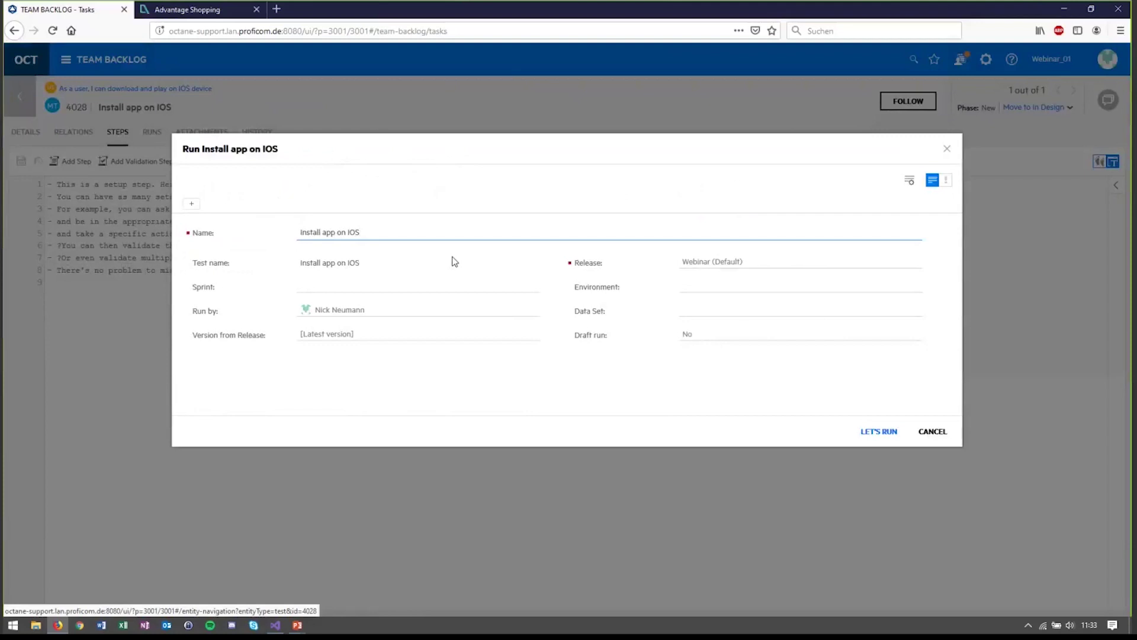
left_click(866, 434)
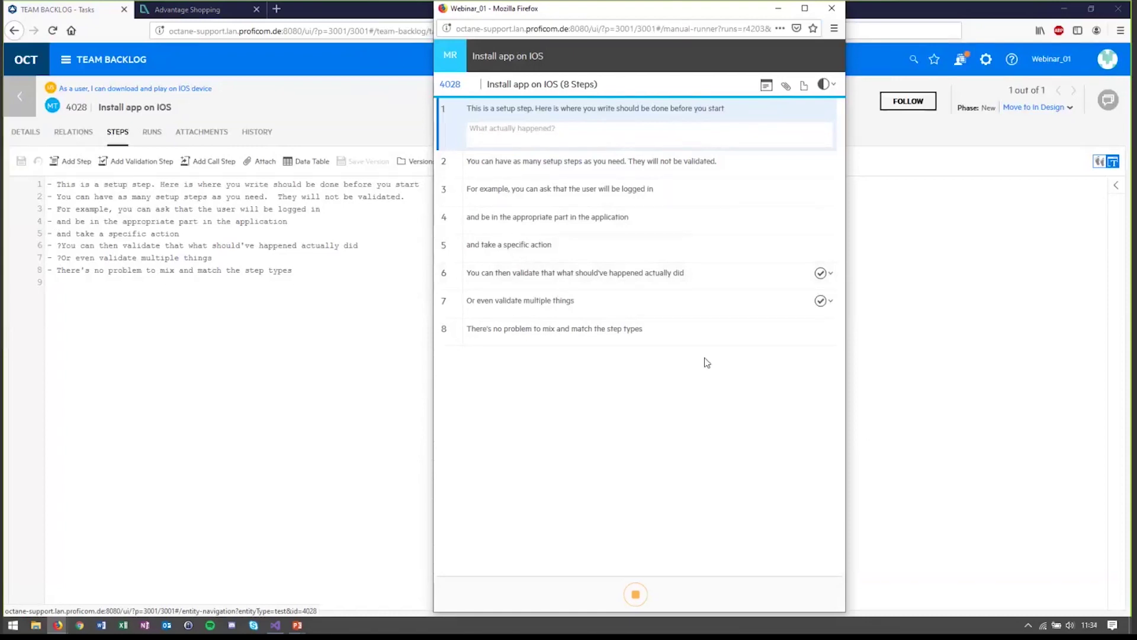
left_click(821, 274)
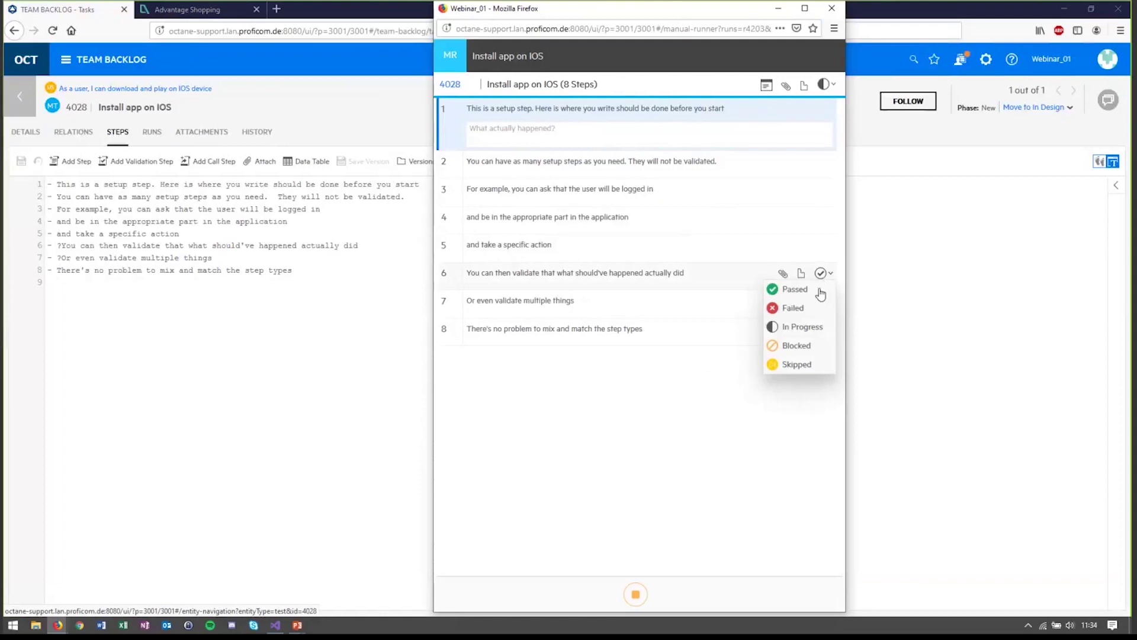
left_click(802, 411)
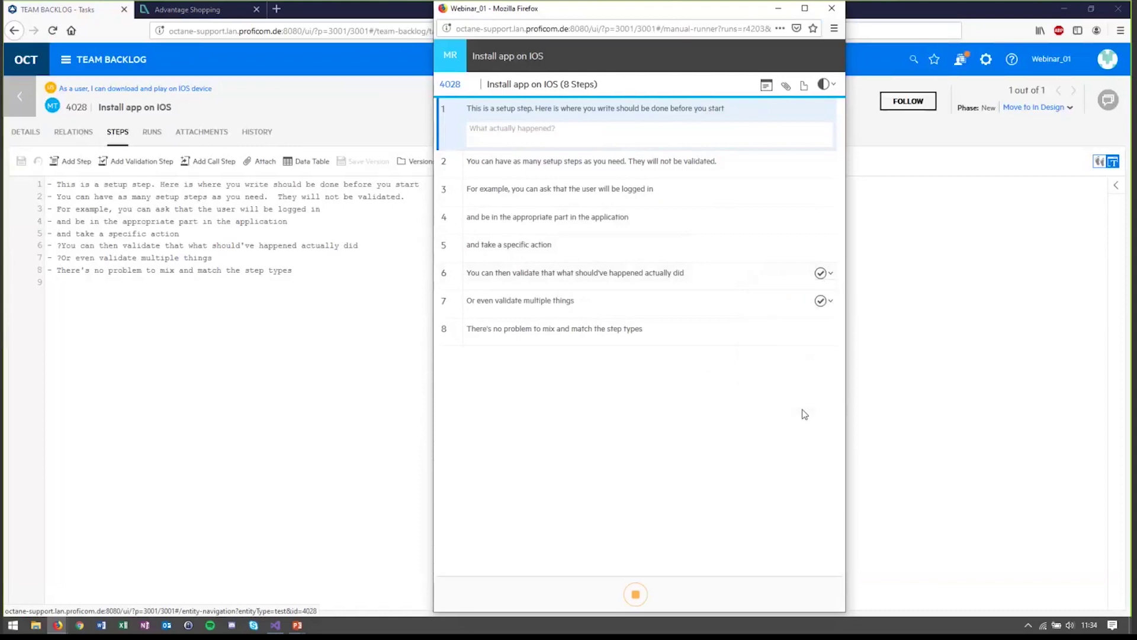
Step: Begin a defect for run step 5, fill it from the Defect_Team_W template and check the tasks to generate
mouse_move(804, 278)
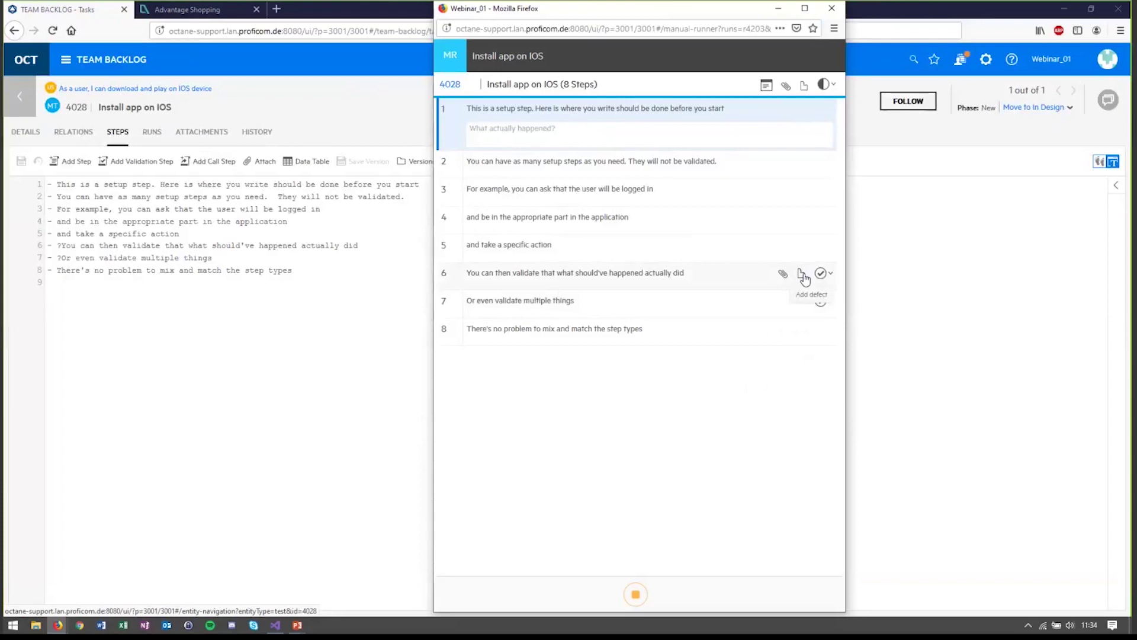
mouse_move(805, 249)
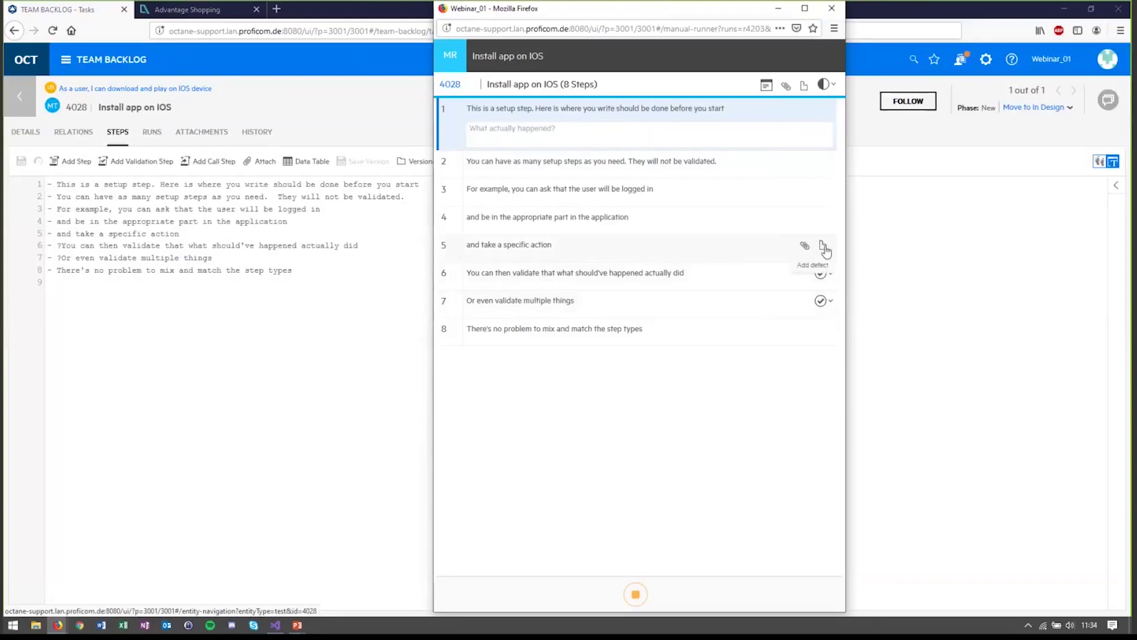
left_click(825, 251)
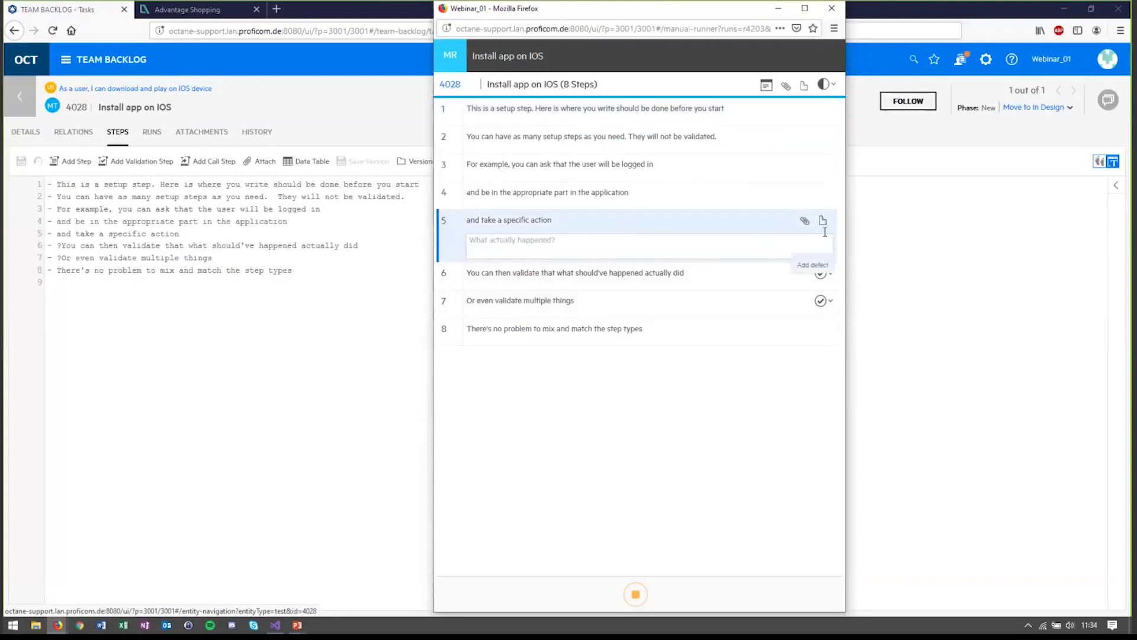
left_click(823, 221)
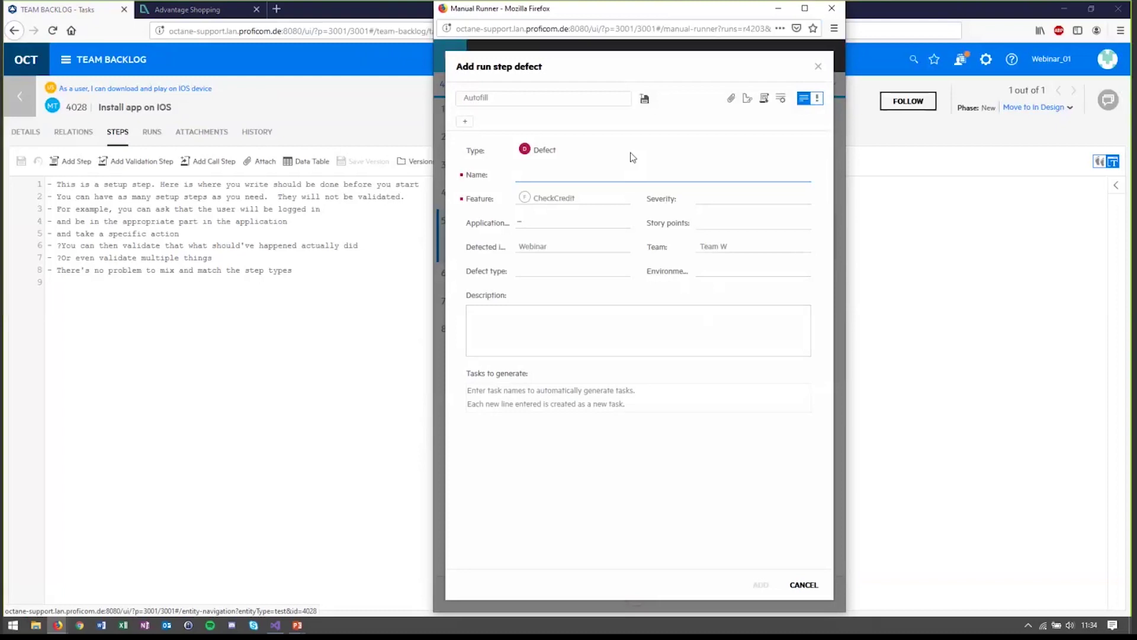
left_click(624, 100)
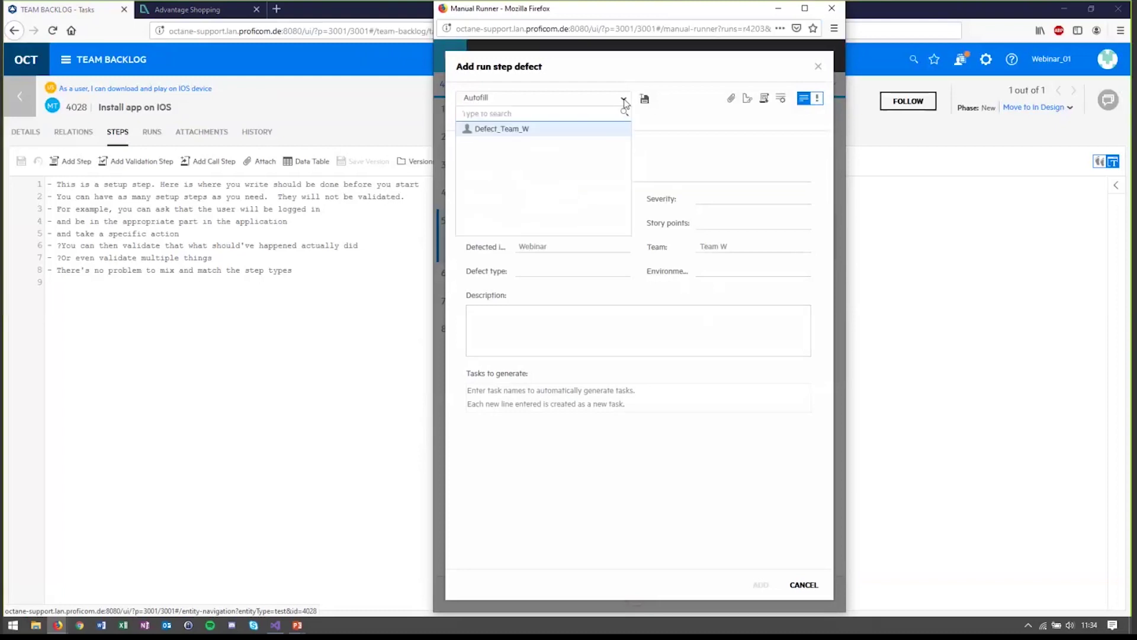
left_click(533, 129)
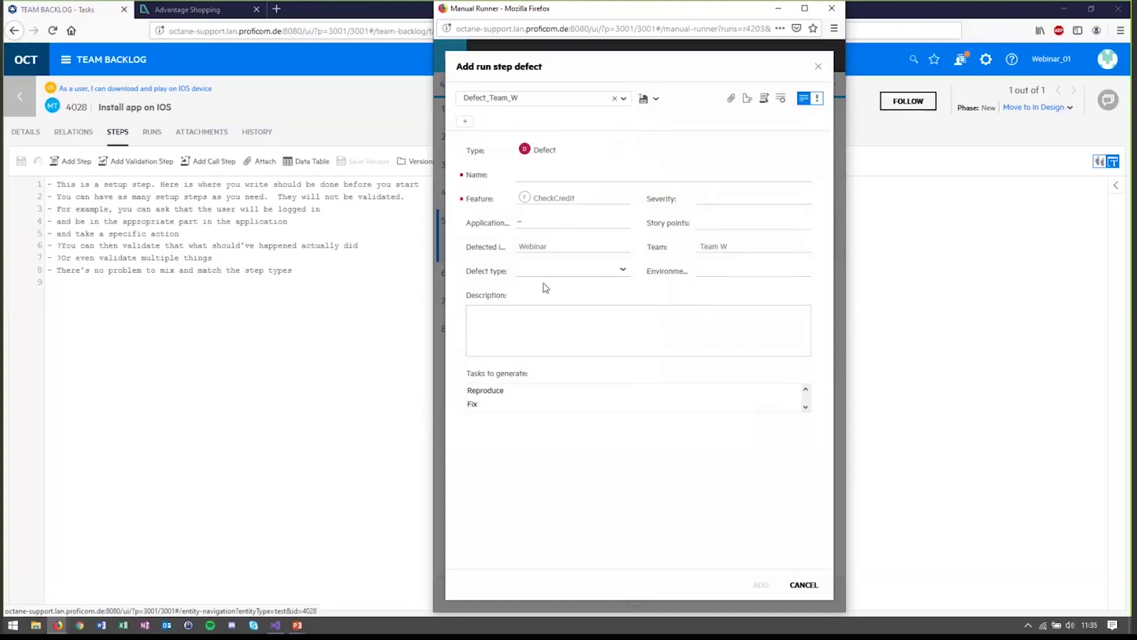
left_click(541, 391)
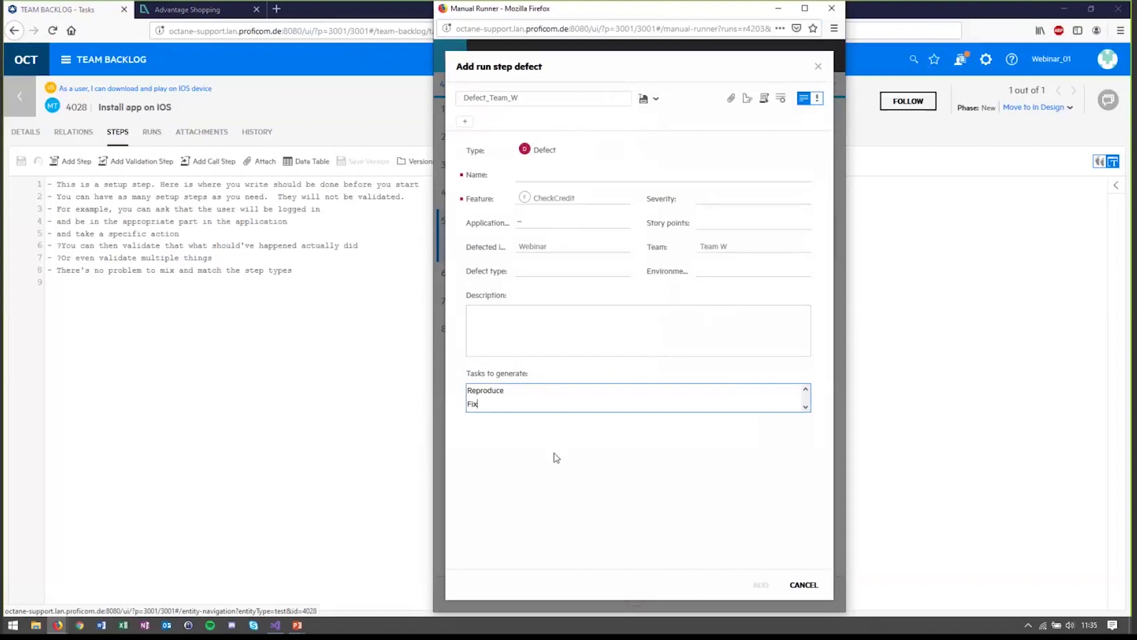
key("Down")
key("Up")
Step: Name the defect "Webseite kann nicht angezeigt werden", insert the run steps into its description and add it
left_click(534, 172)
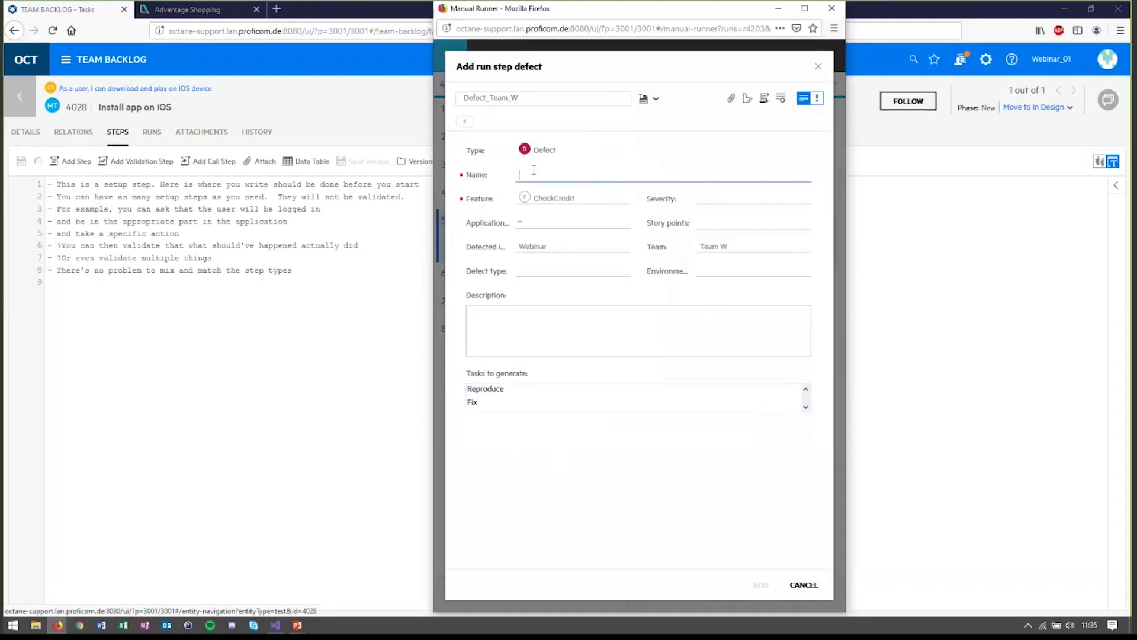
type("ebseite kann nicht angezeigt werden")
left_click(616, 469)
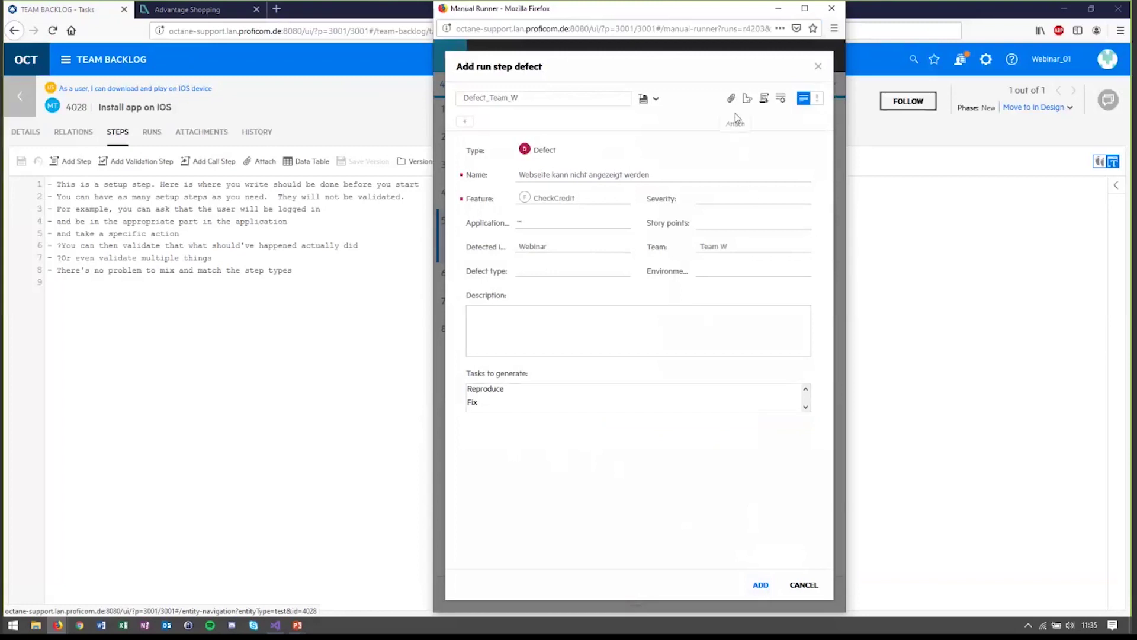
left_click(765, 100)
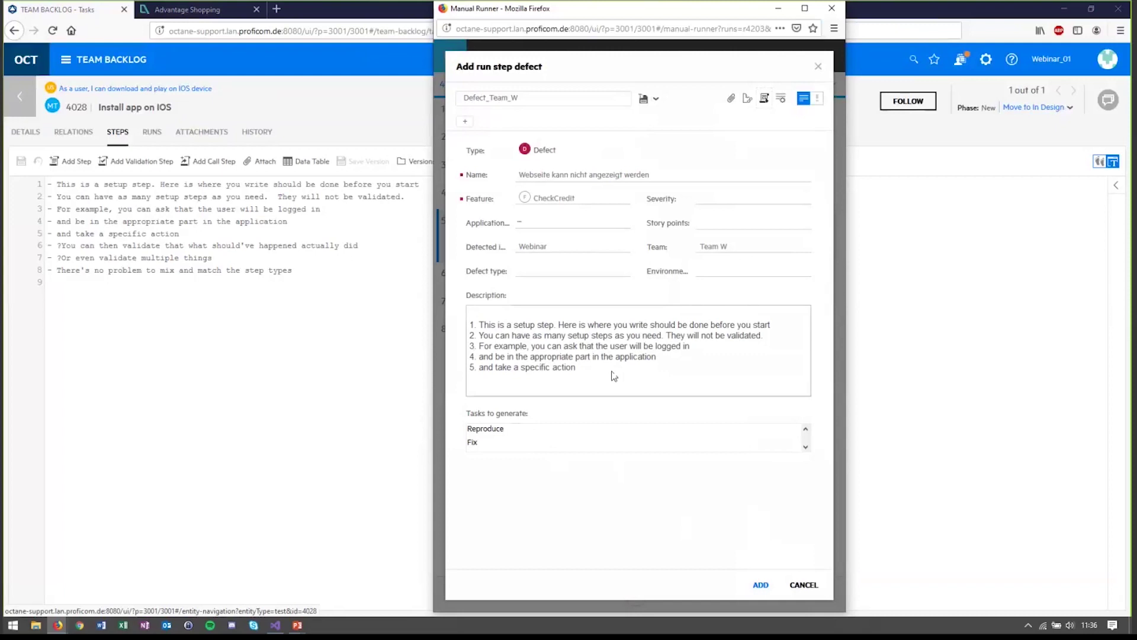
left_click(762, 585)
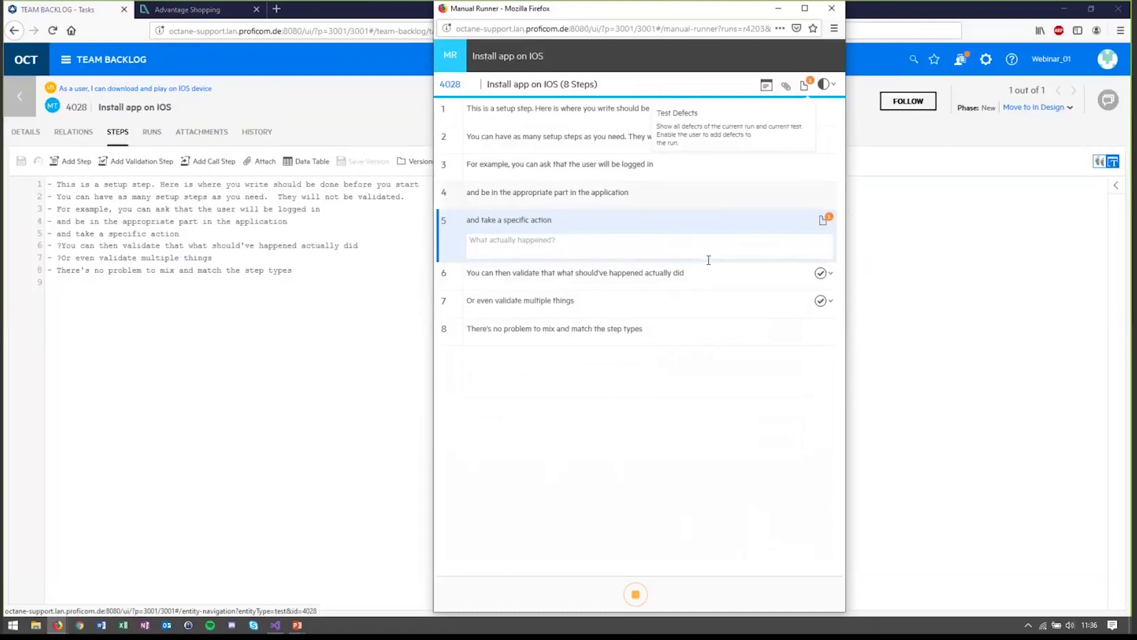
Step: Mark run step 6 as Passed and step 7 as Failed, then stop the manual run
left_click(830, 274)
left_click(794, 288)
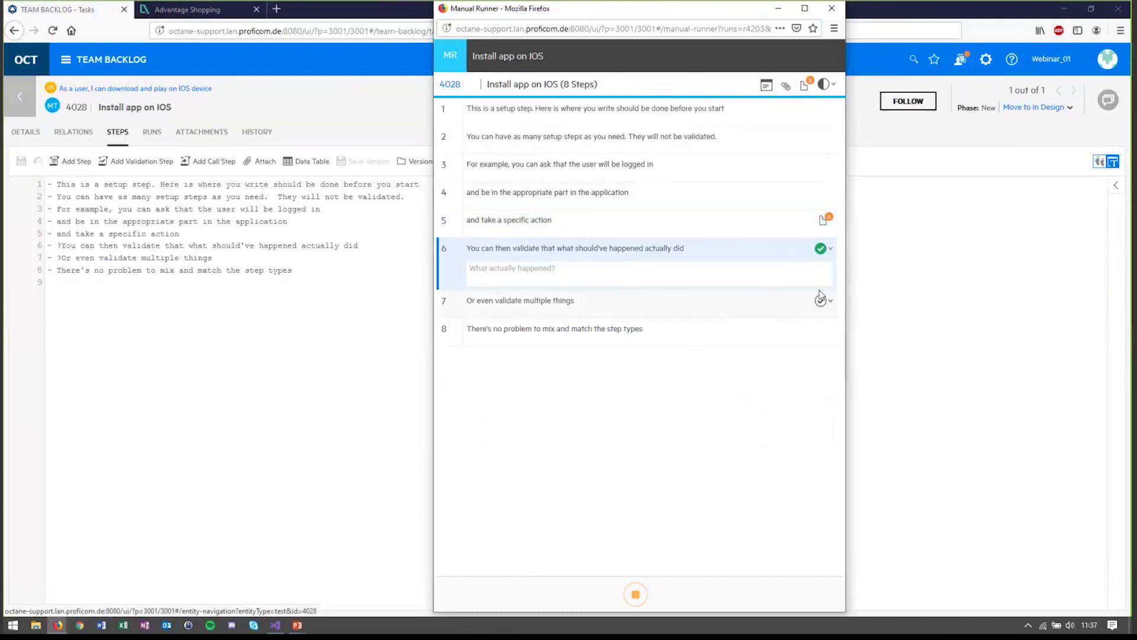
left_click(829, 301)
left_click(815, 339)
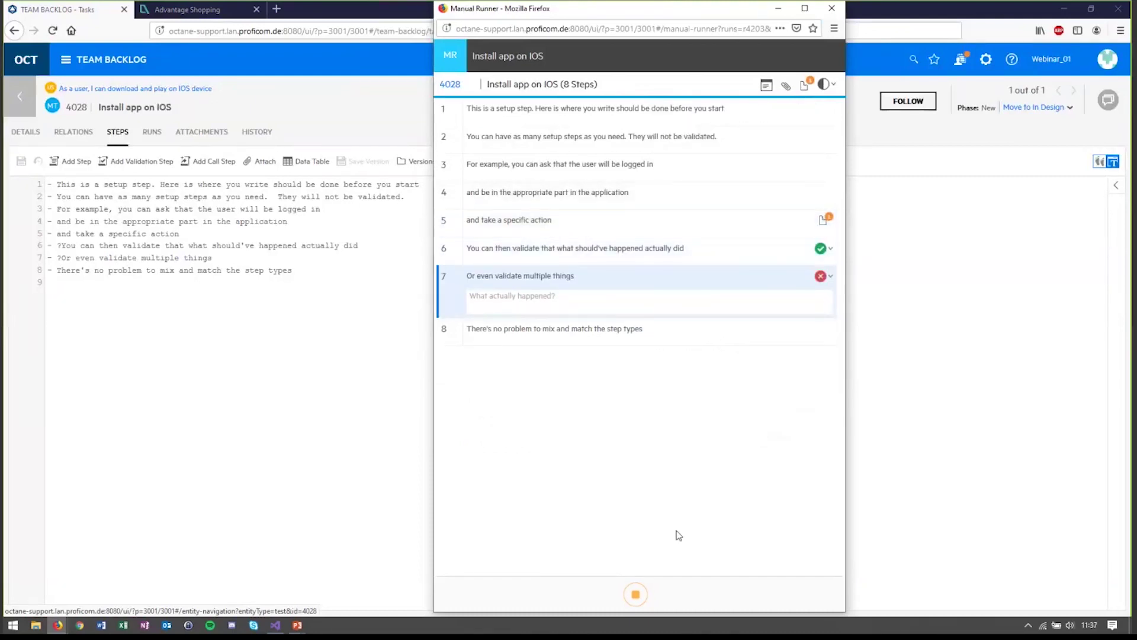
left_click(636, 596)
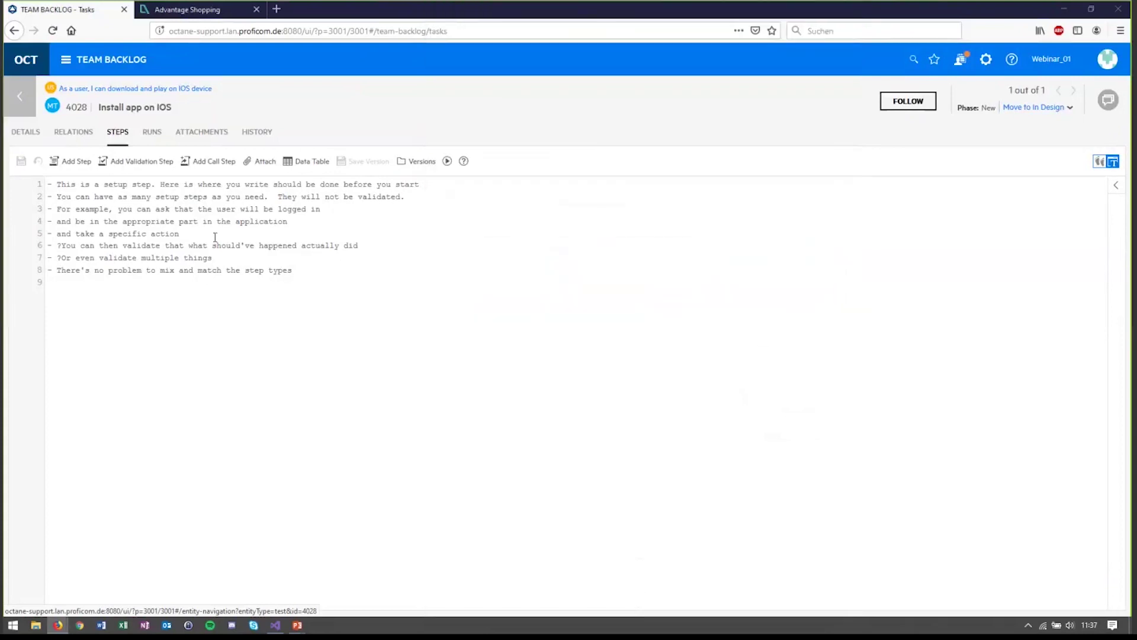
Step: Review the iOS download story's history and its test's last runs, then return to the team's task board
left_click(21, 101)
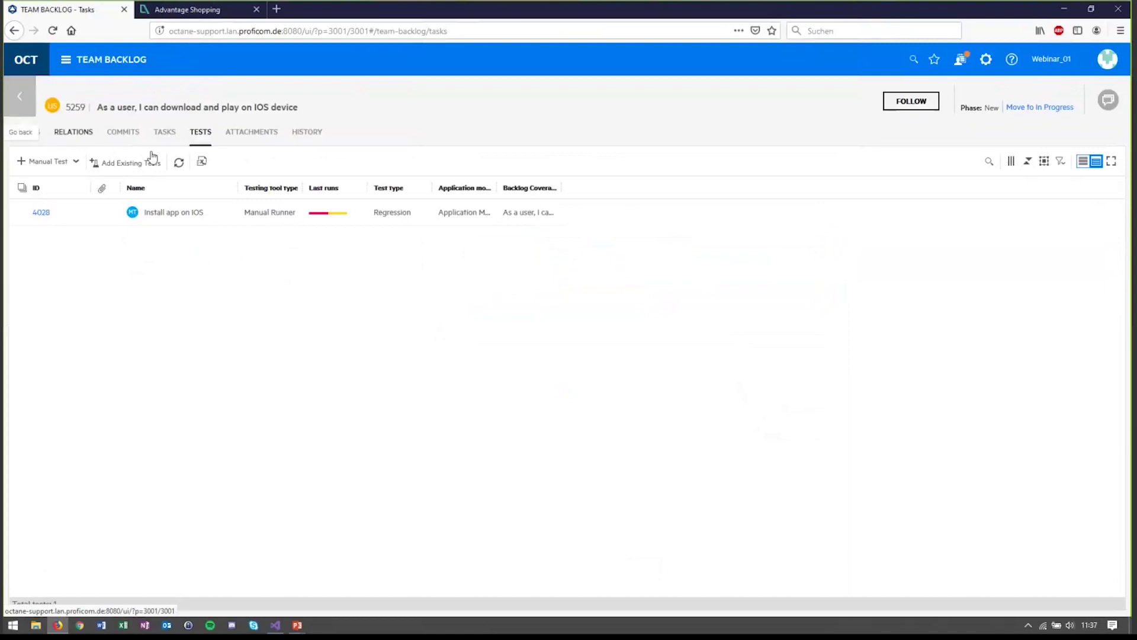
left_click(313, 141)
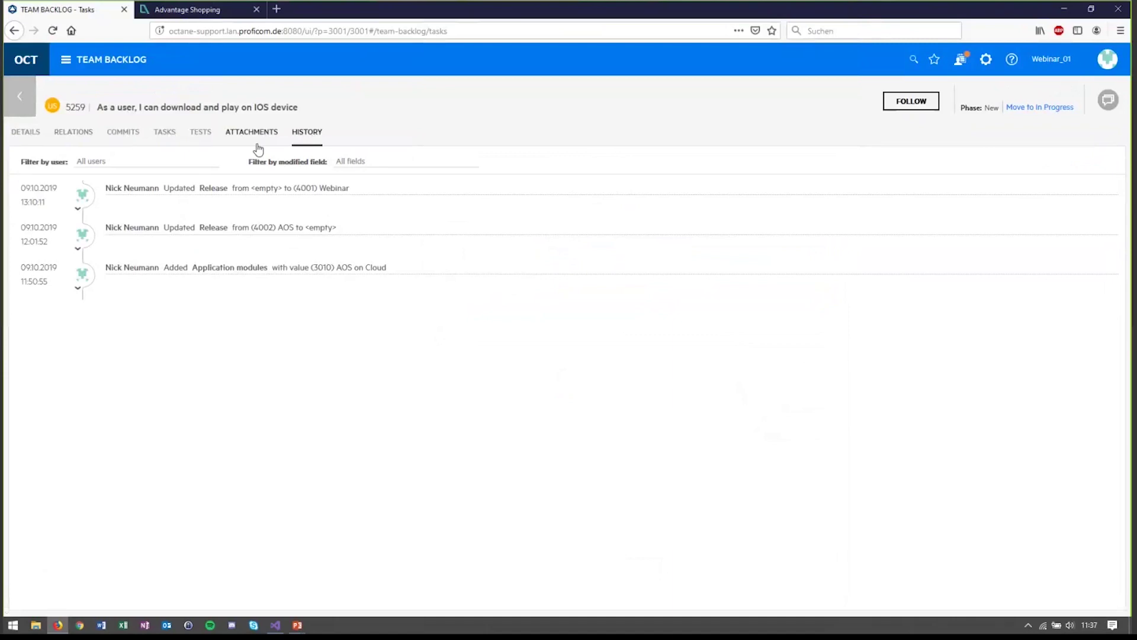
left_click(200, 135)
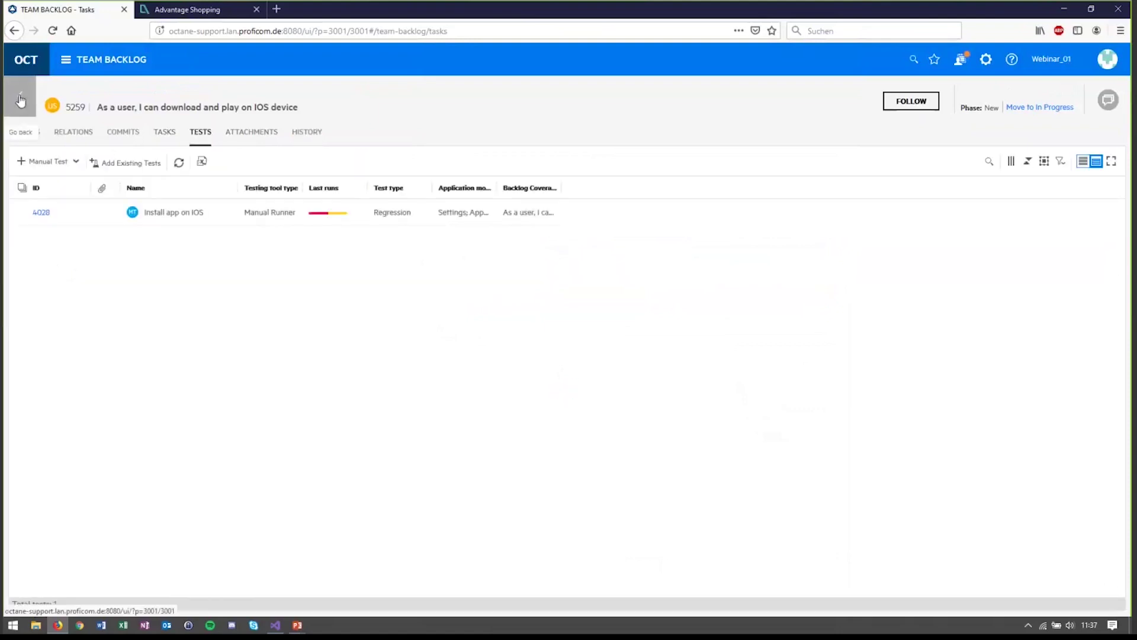
mouse_move(323, 215)
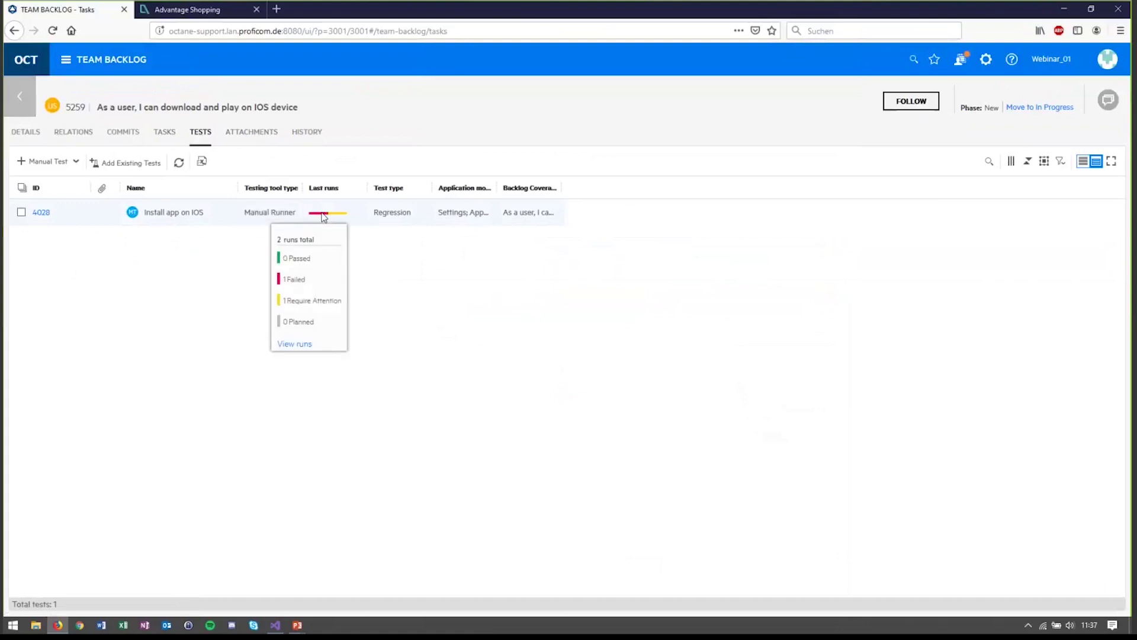
left_click(28, 109)
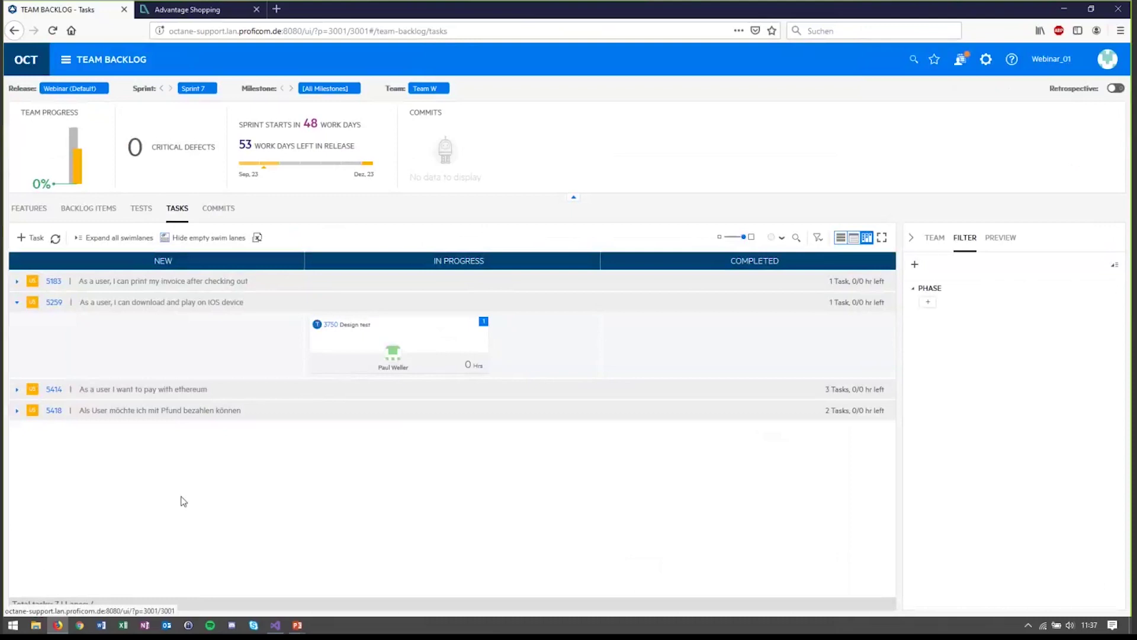
Step: Open the defect "Webseite kann nicht angezeigt werden" from the team's backlog items and follow it
left_click(87, 209)
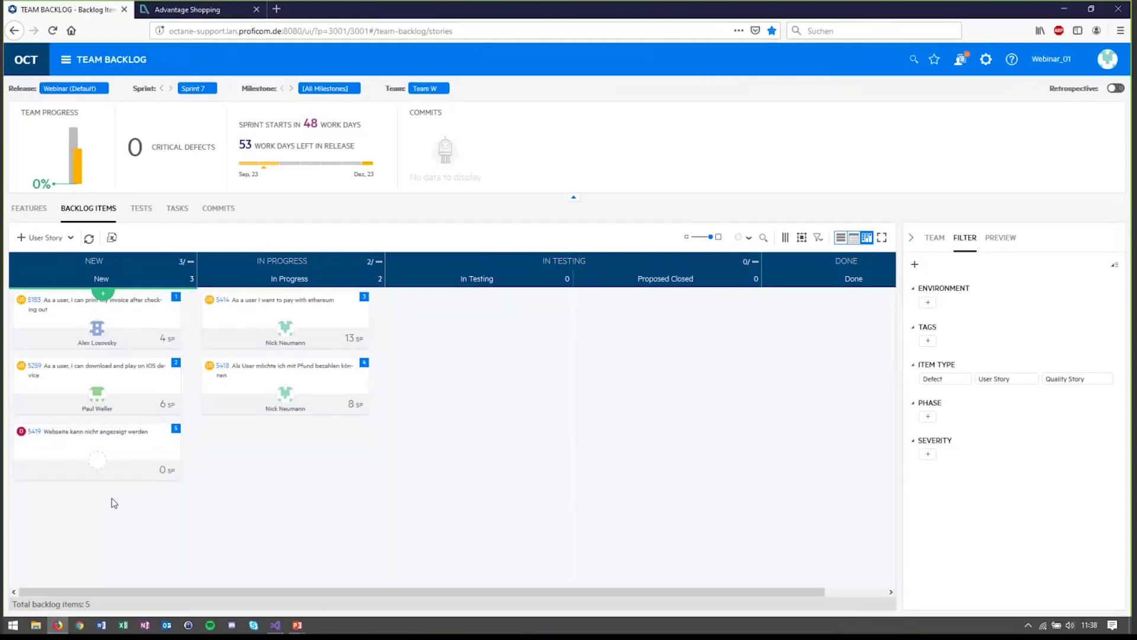
left_click(34, 432)
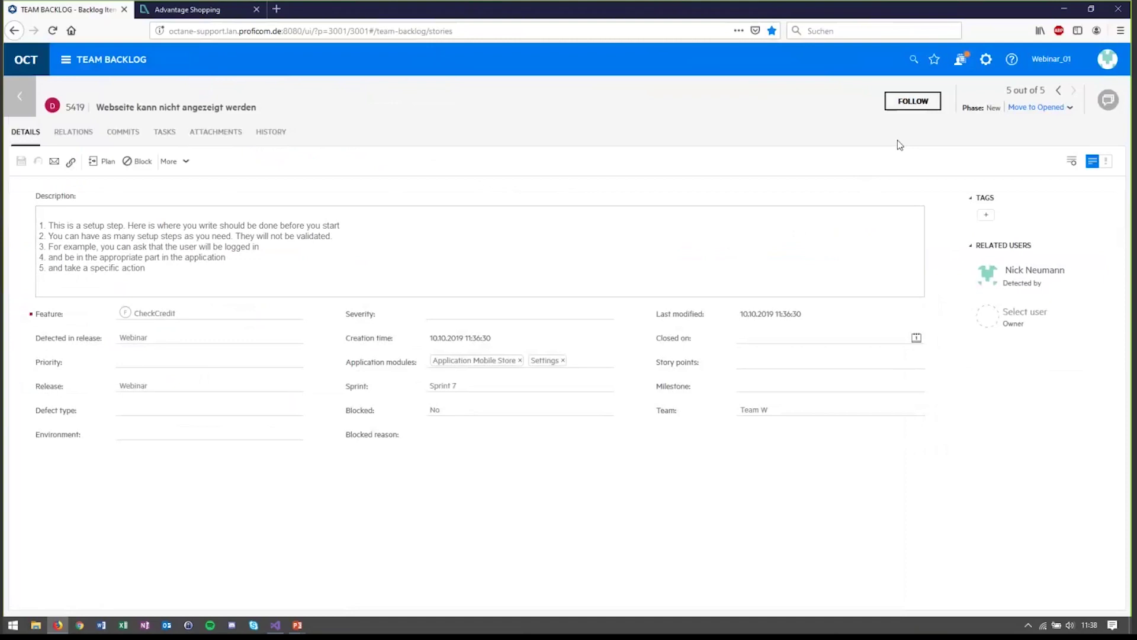
left_click(914, 102)
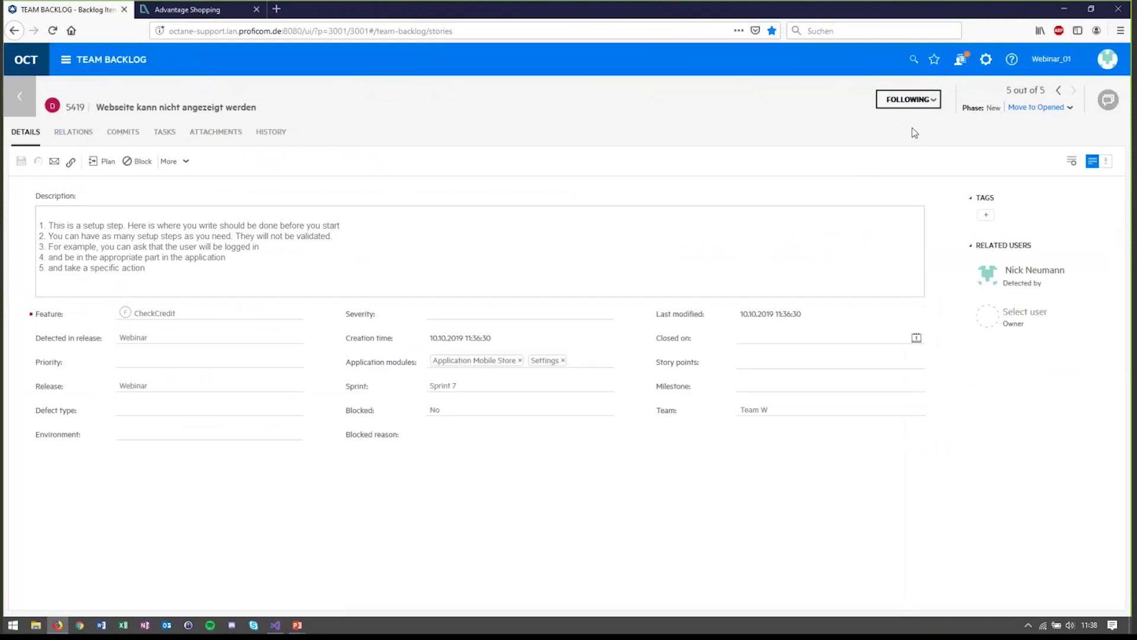
left_click(65, 59)
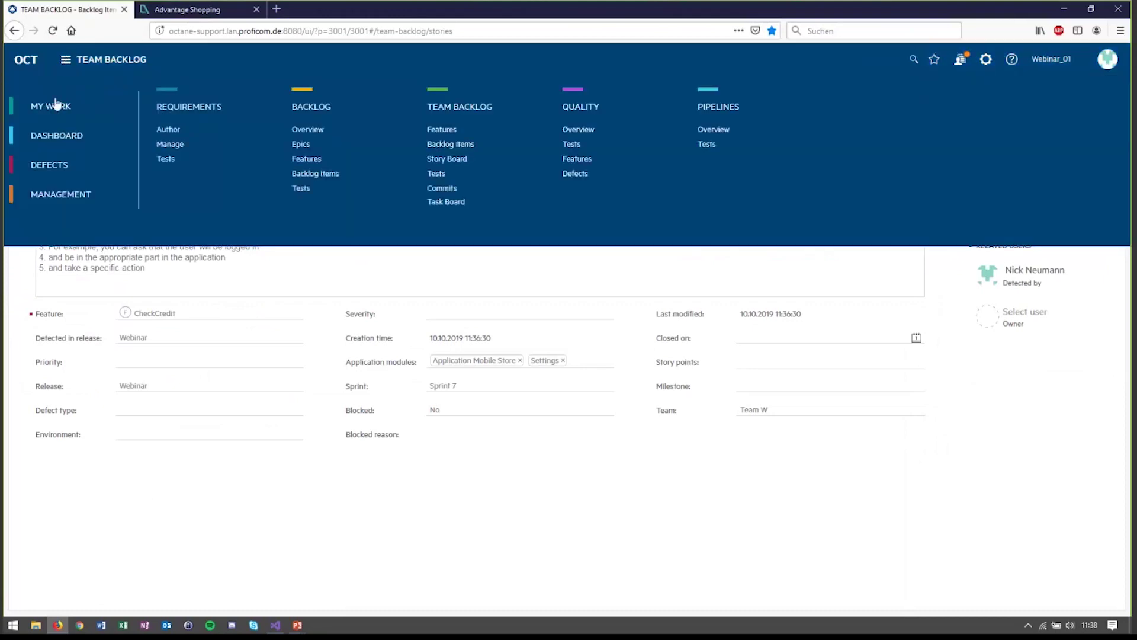
left_click(240, 132)
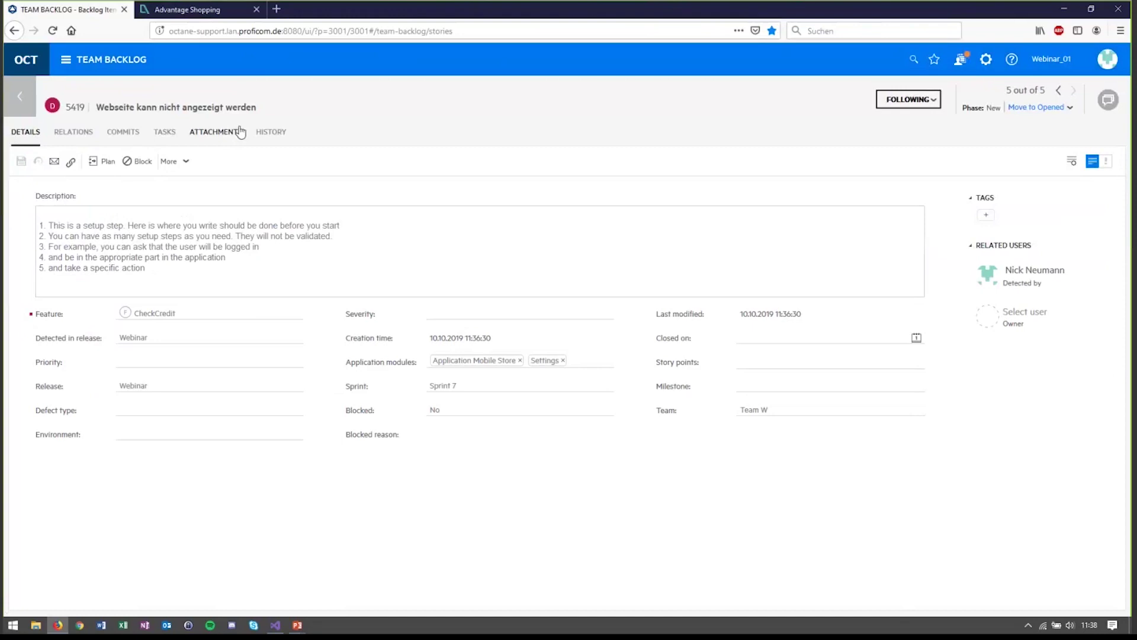
left_click(1108, 102)
left_click(1006, 130)
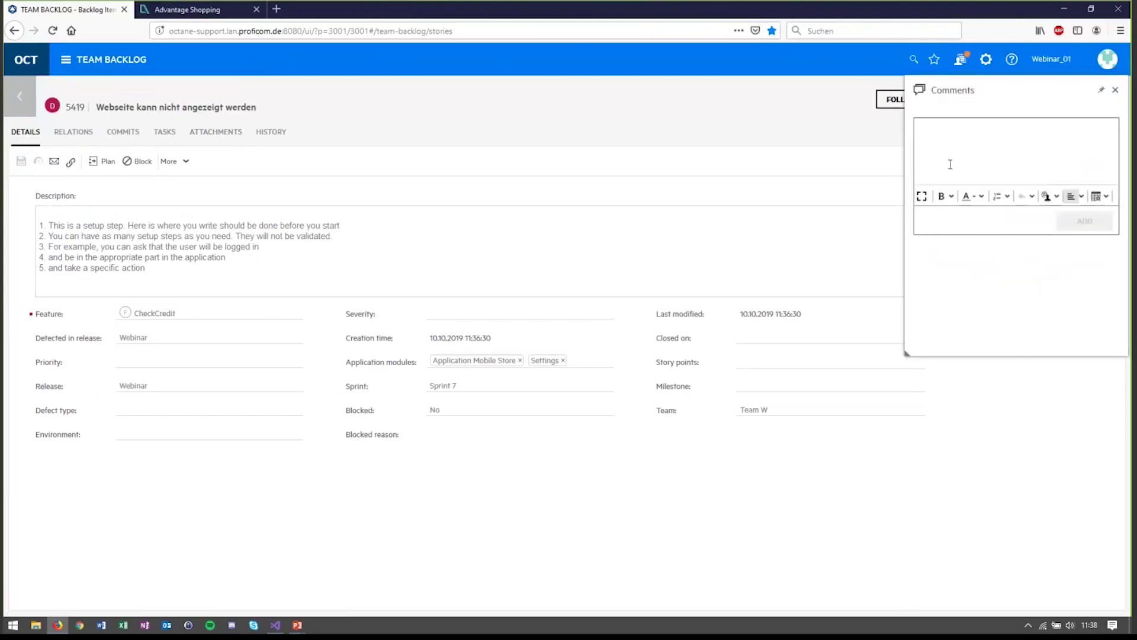
type("@Al")
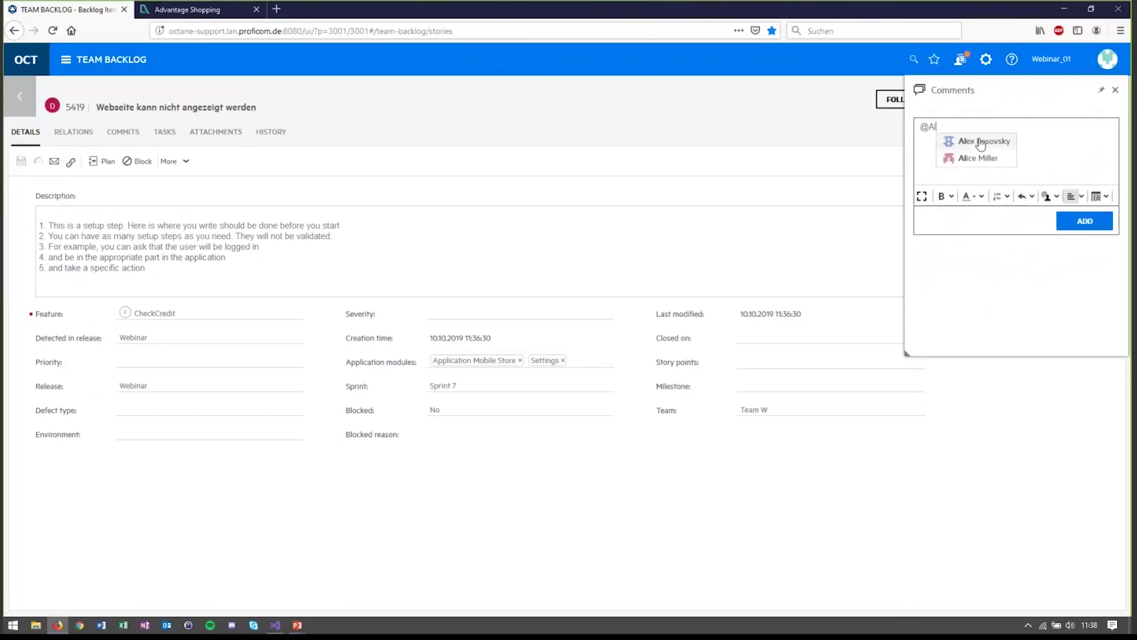
left_click(981, 142)
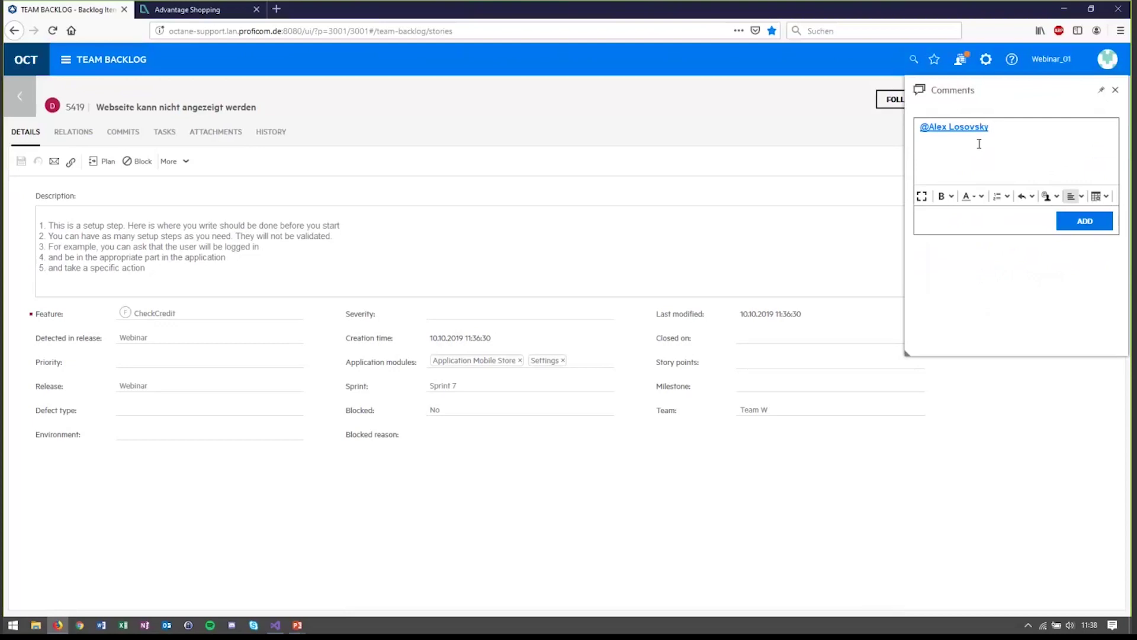
left_click(1075, 223)
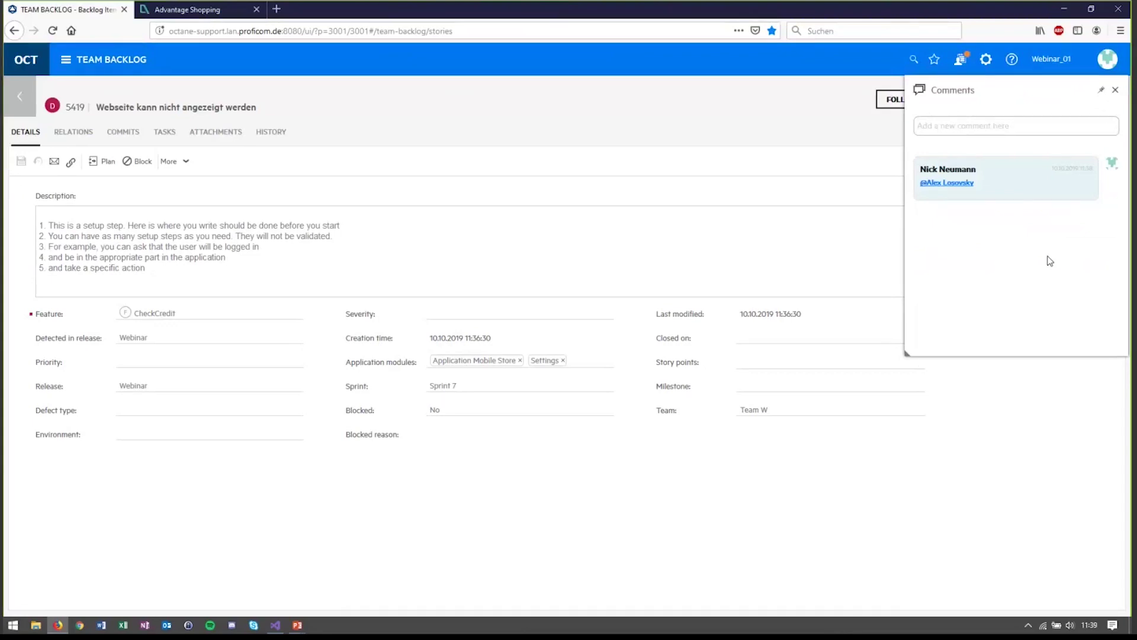
left_click(1116, 90)
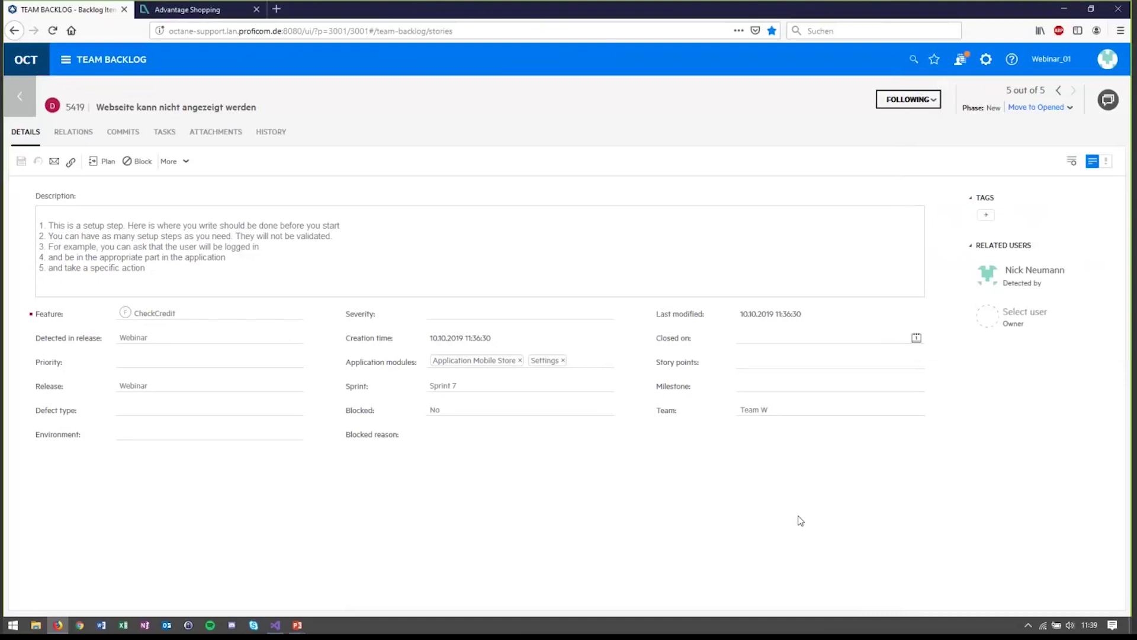
Step: Switch to Visual Studio and refresh the ALM Octane My Work list
key("alt+Tab")
key("alt+Tab")
key("alt+Tab")
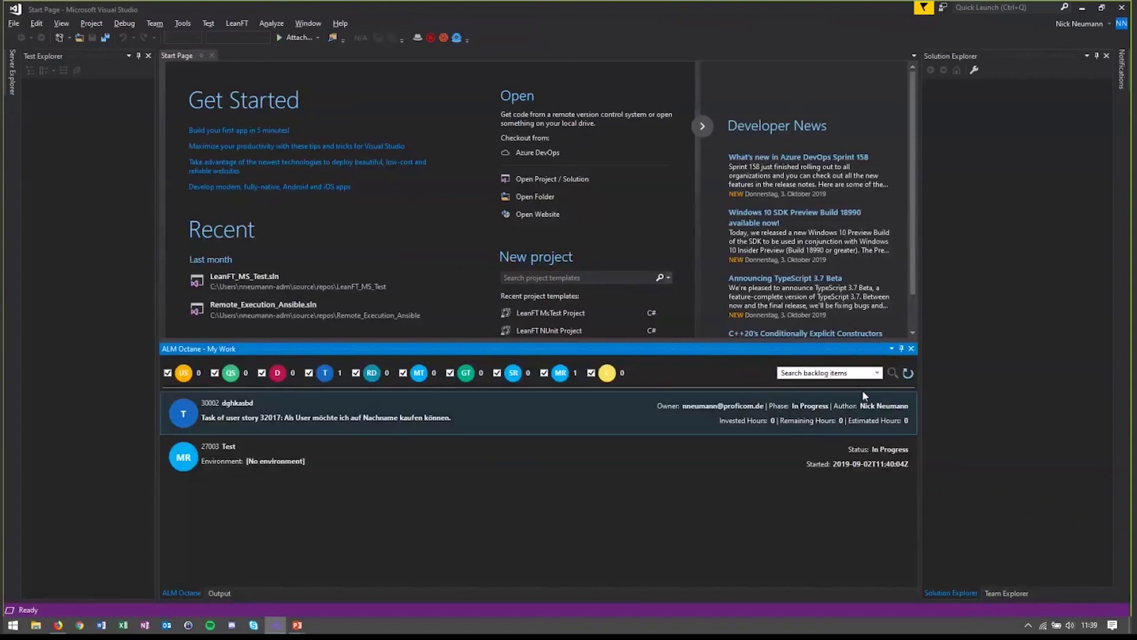
left_click(909, 373)
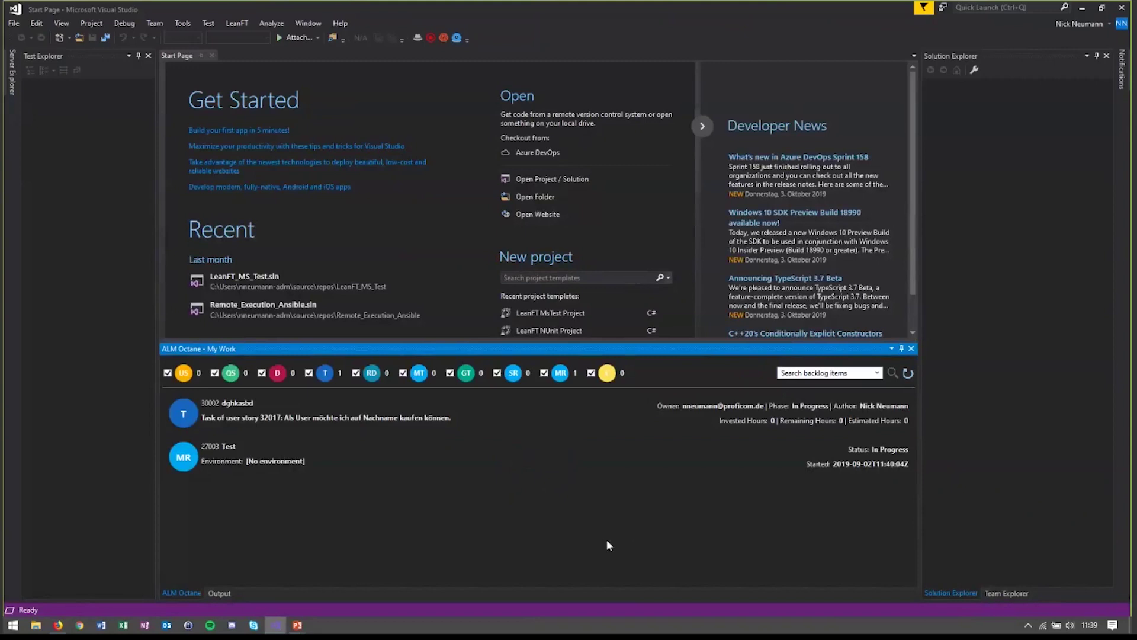
Step: Open manual run 27003 "Test" from the ALM Octane My Work list
left_click(327, 457)
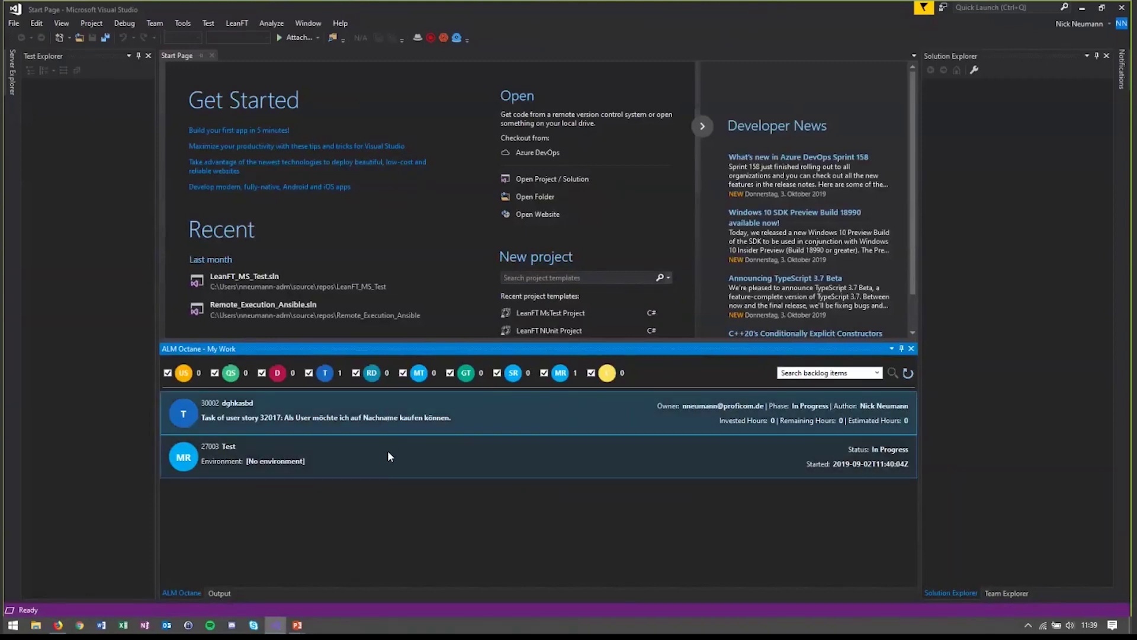
double_click(229, 450)
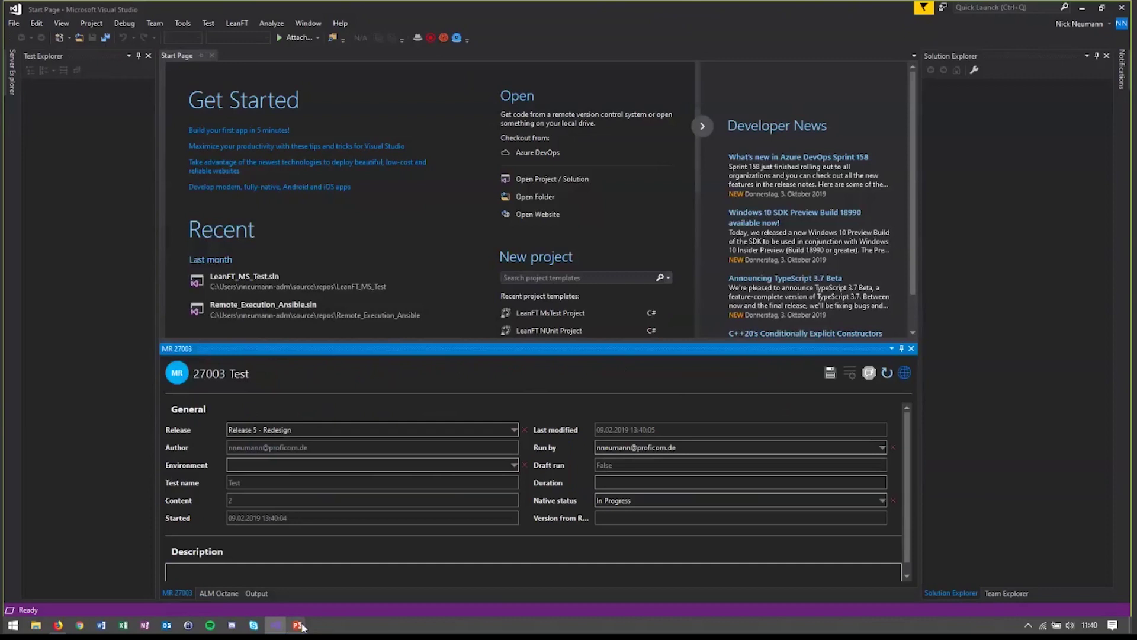
Step: Switch to the running PowerPoint slide show and advance to the "4. Integration" slide
mouse_move(298, 626)
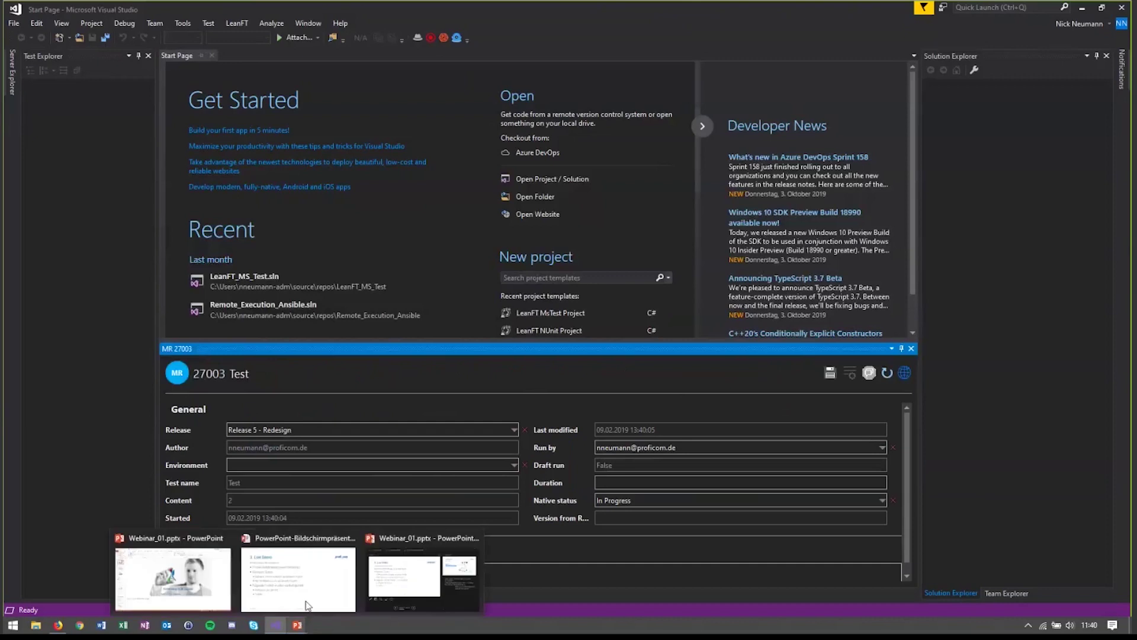
left_click(322, 576)
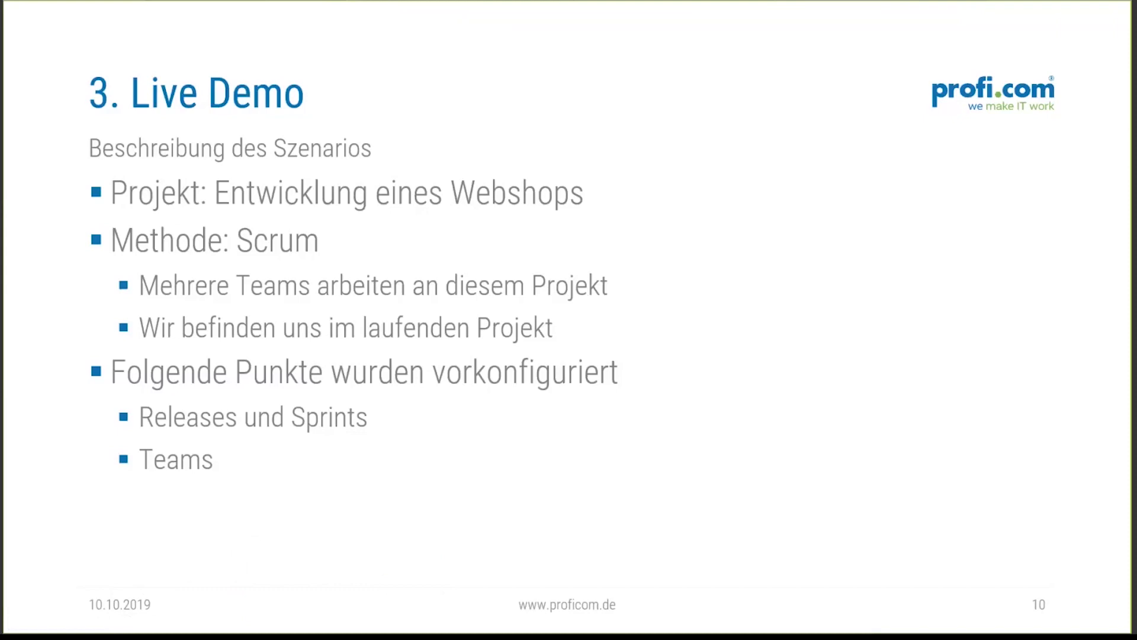
key("Right")
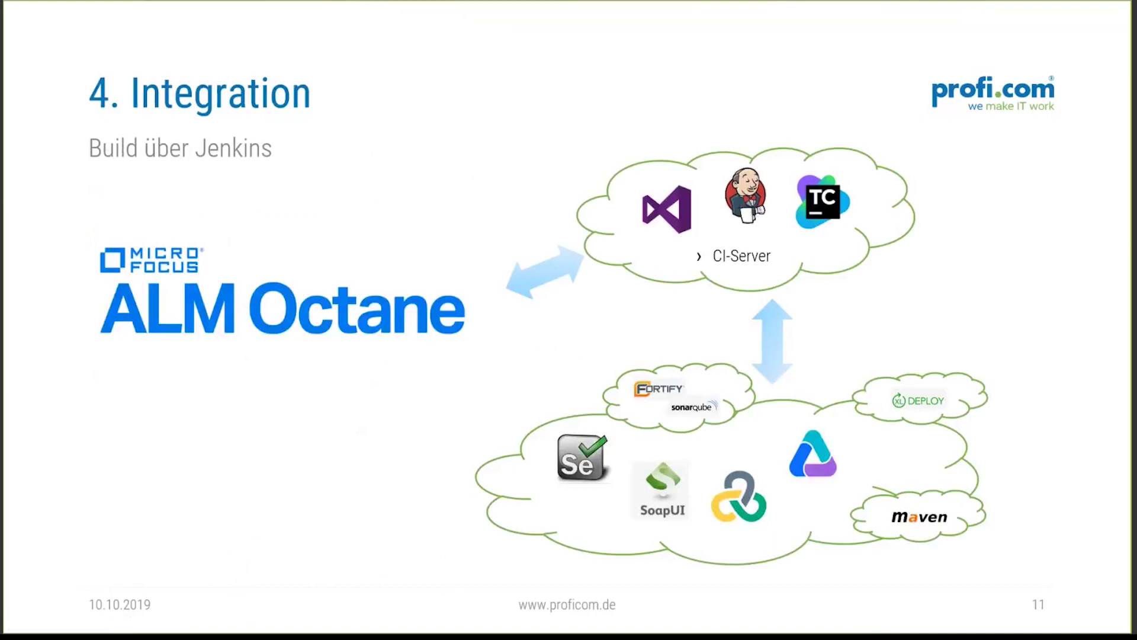
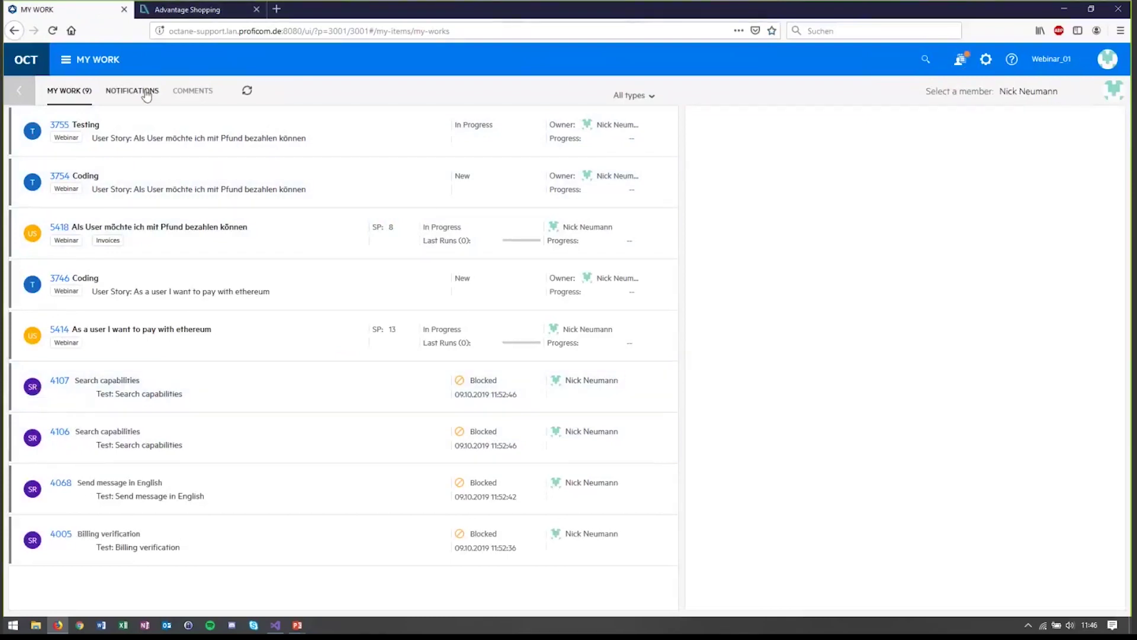
Step: Check the comments in My Work, then return to the list of work items
left_click(192, 91)
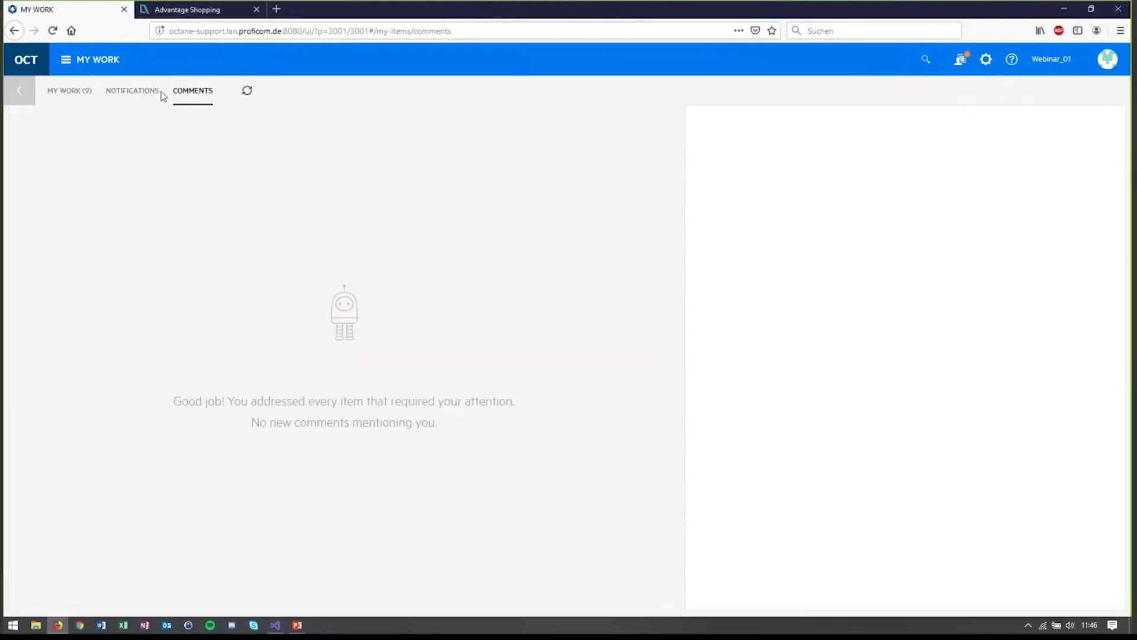
left_click(77, 92)
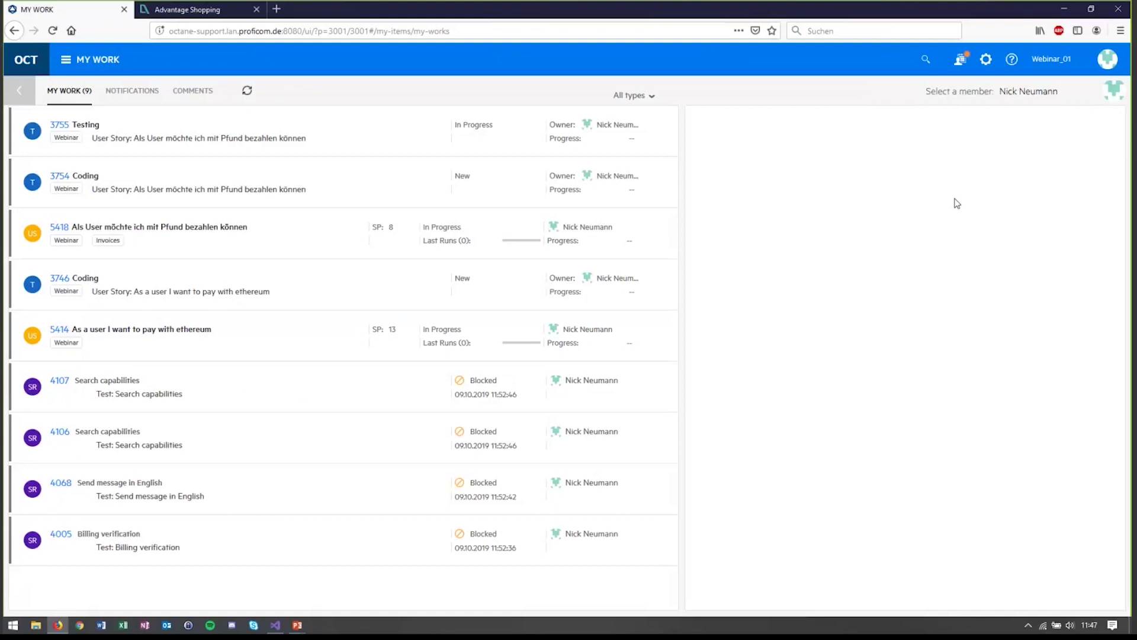
Step: Go to the Spaces administration, leave the Team W details and show the entities of the Webinar_01 workspace
left_click(986, 61)
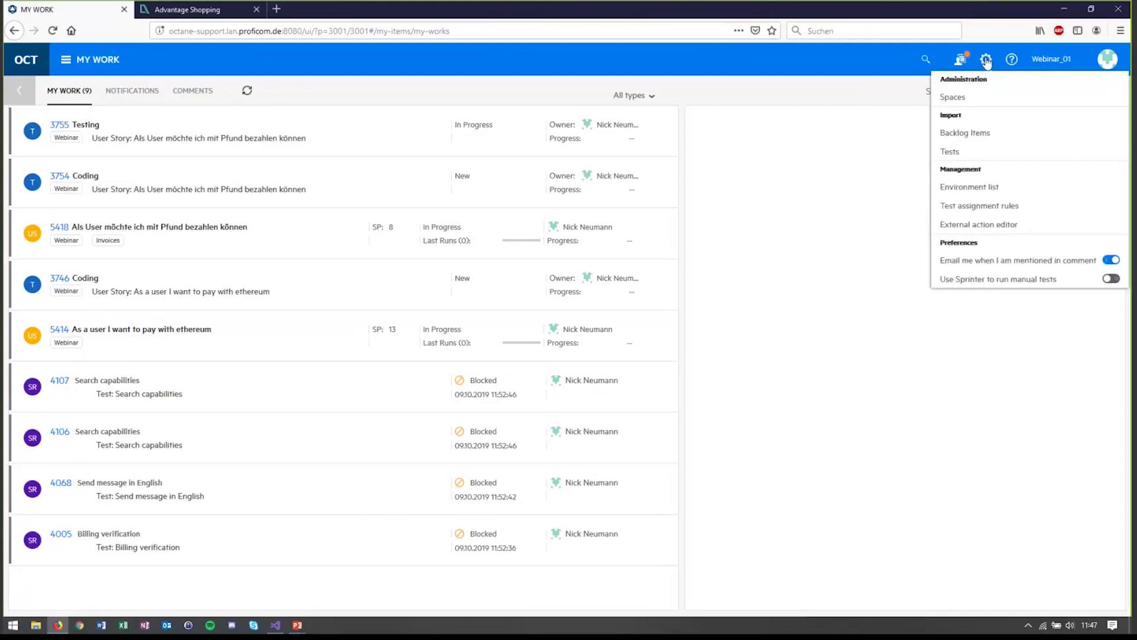
left_click(984, 102)
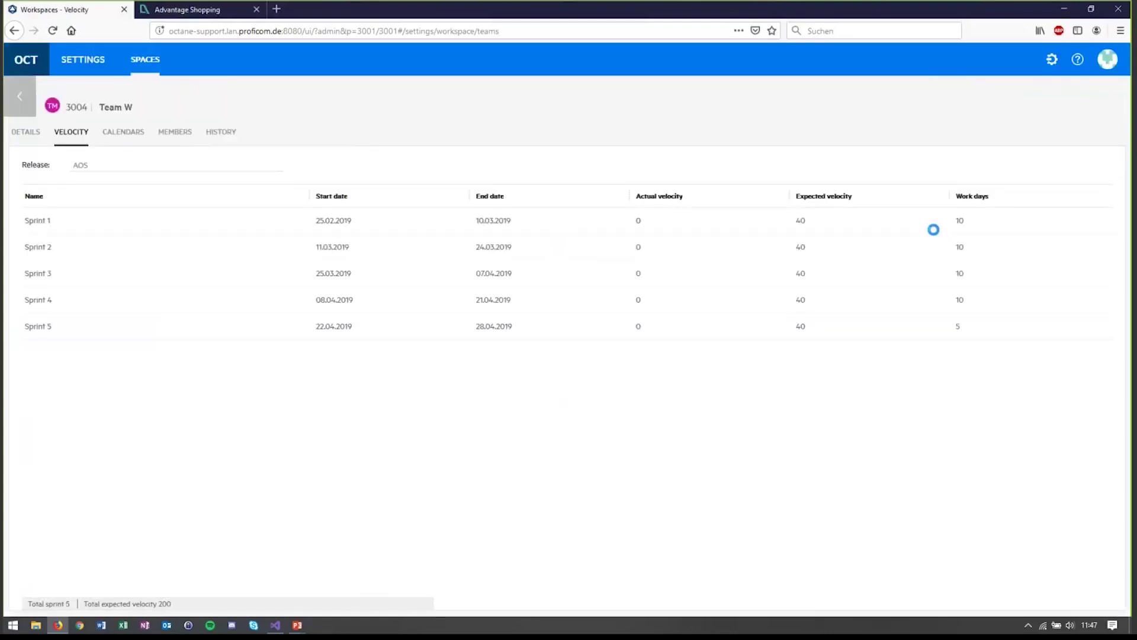
left_click(21, 99)
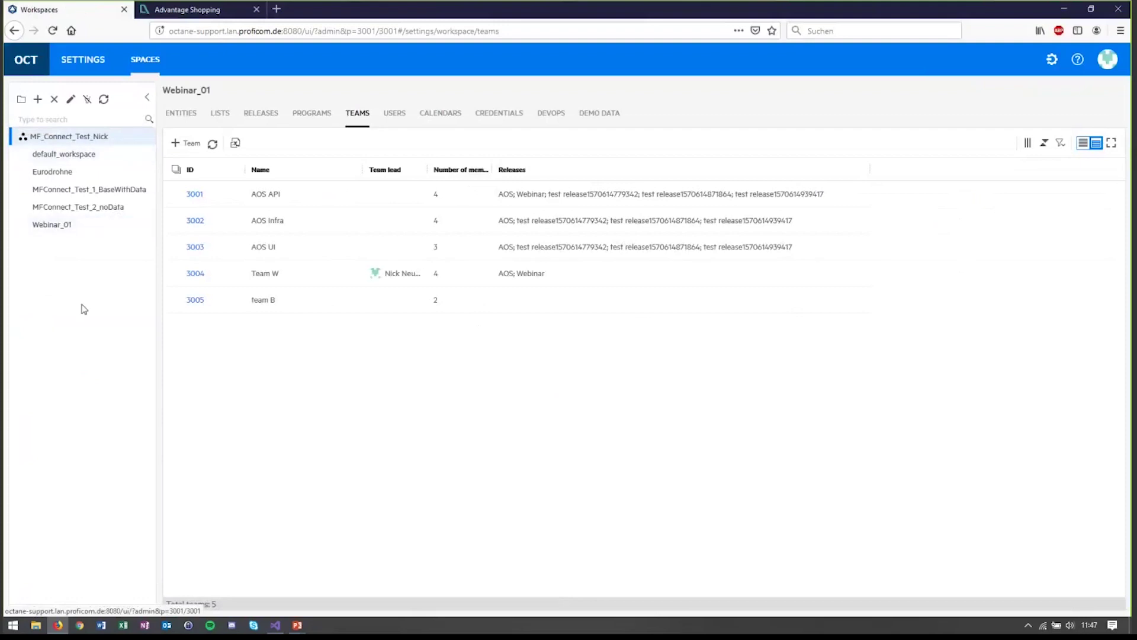
left_click(79, 226)
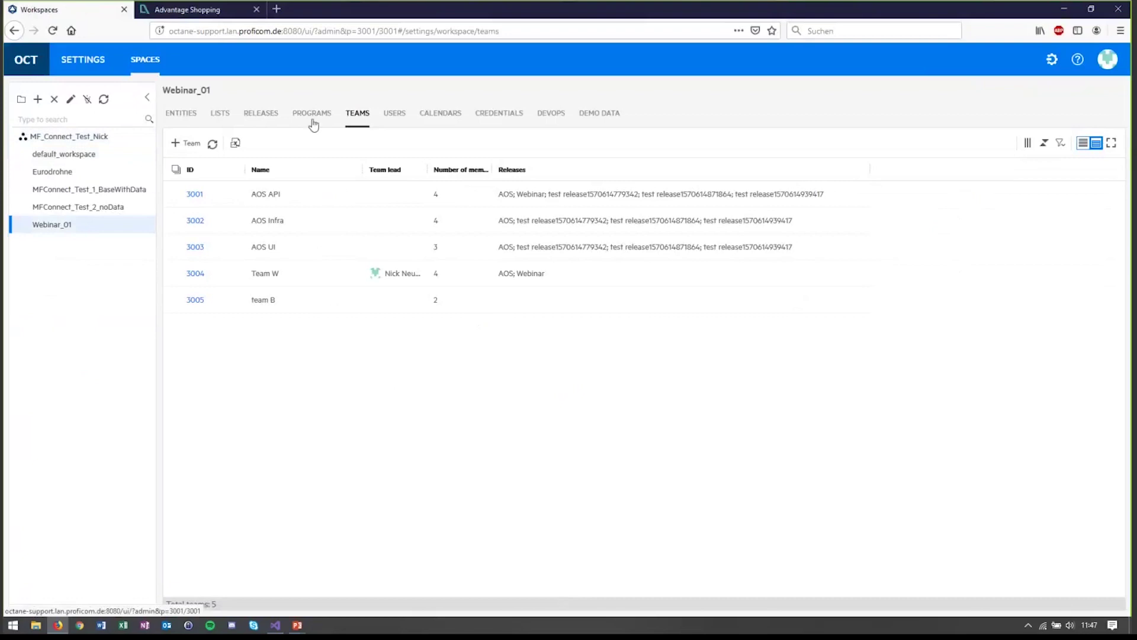
left_click(185, 114)
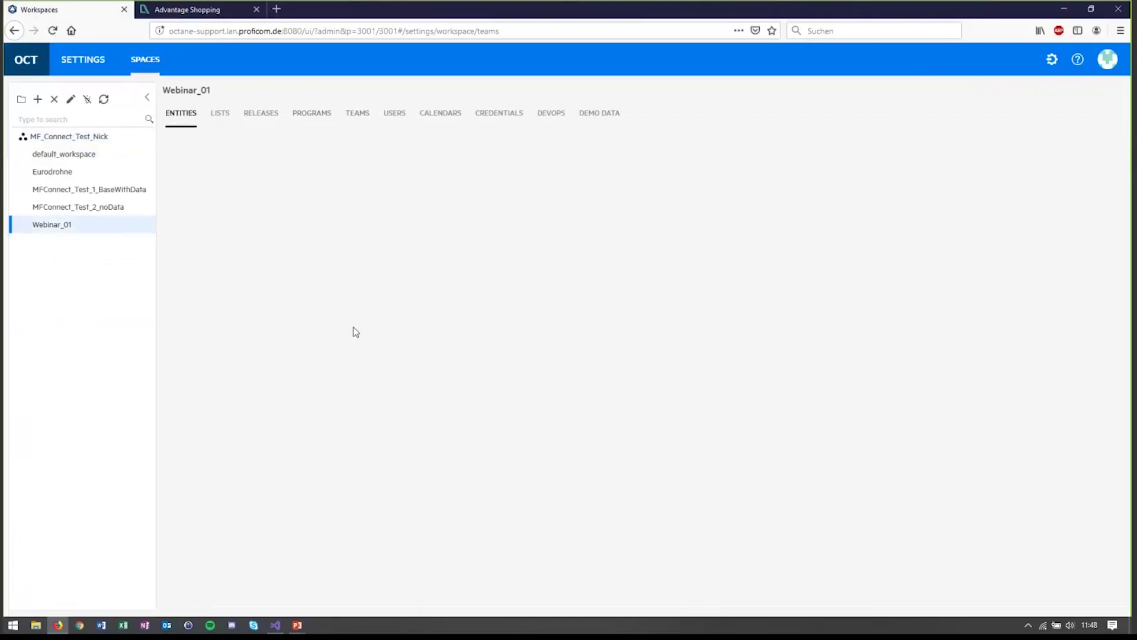
left_click(180, 114)
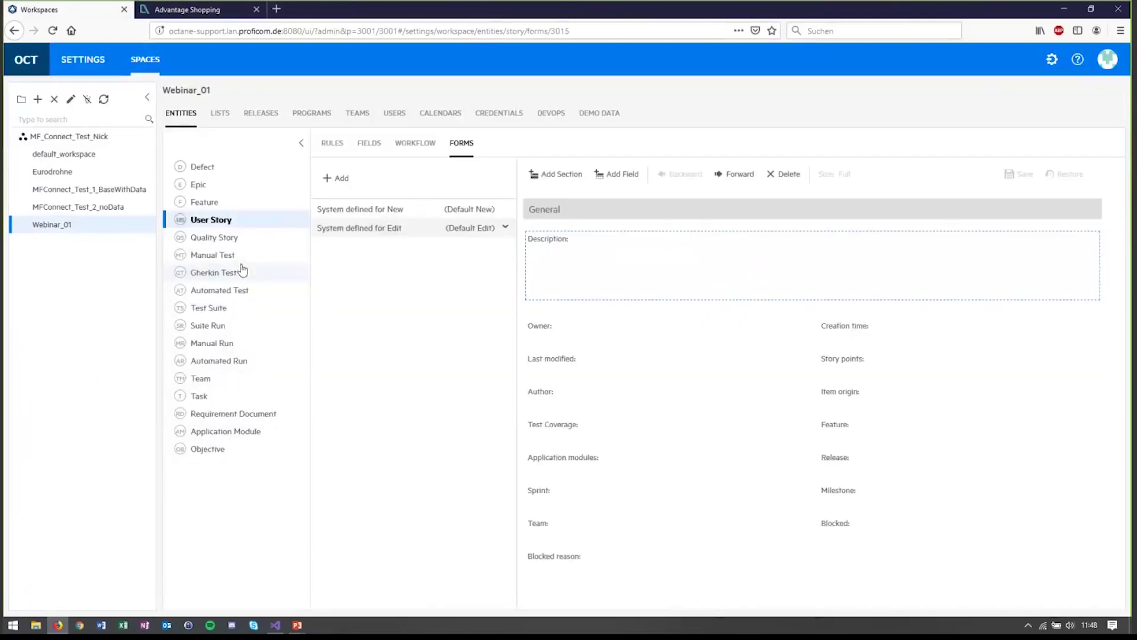
Step: Open the Epic entity's "System defined for New" form and add a section named "Zusatz"
left_click(203, 185)
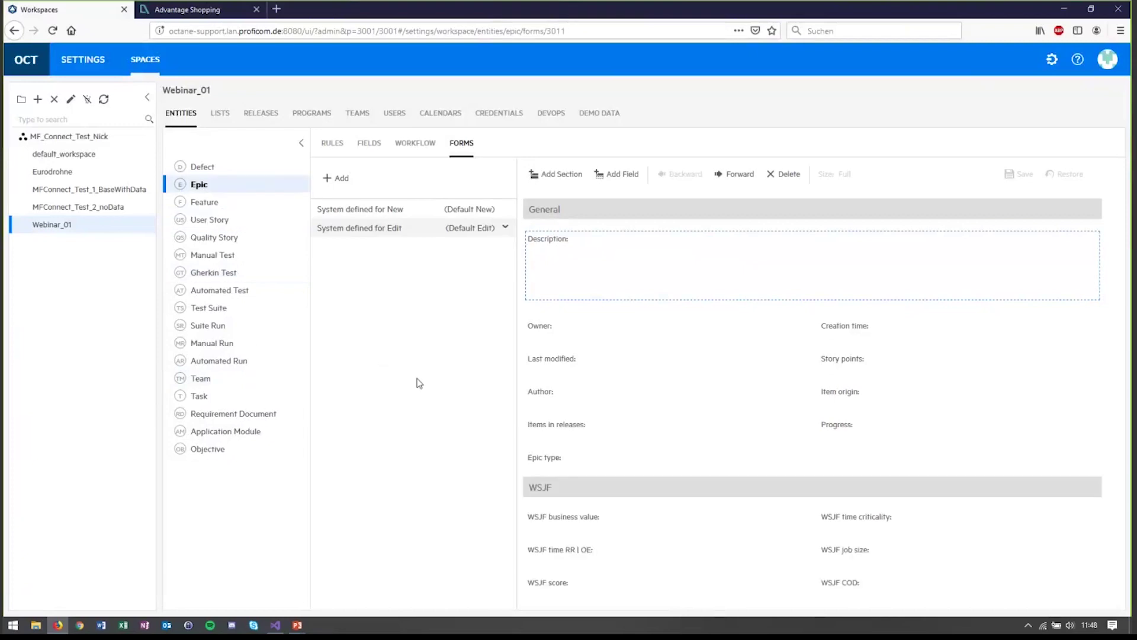
left_click(409, 211)
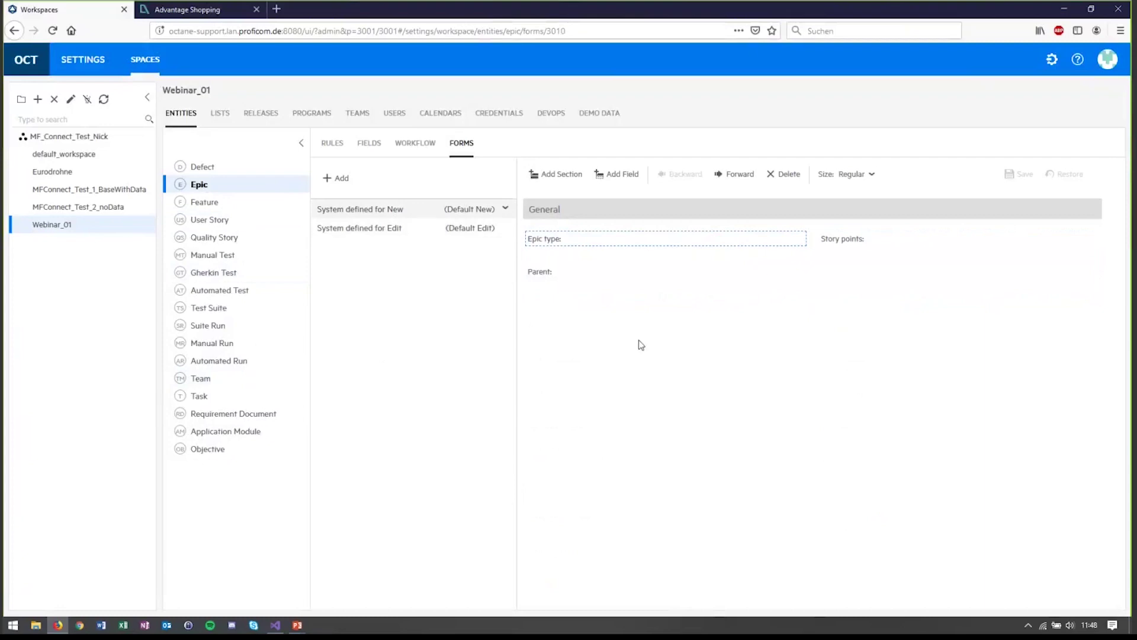
left_click(562, 176)
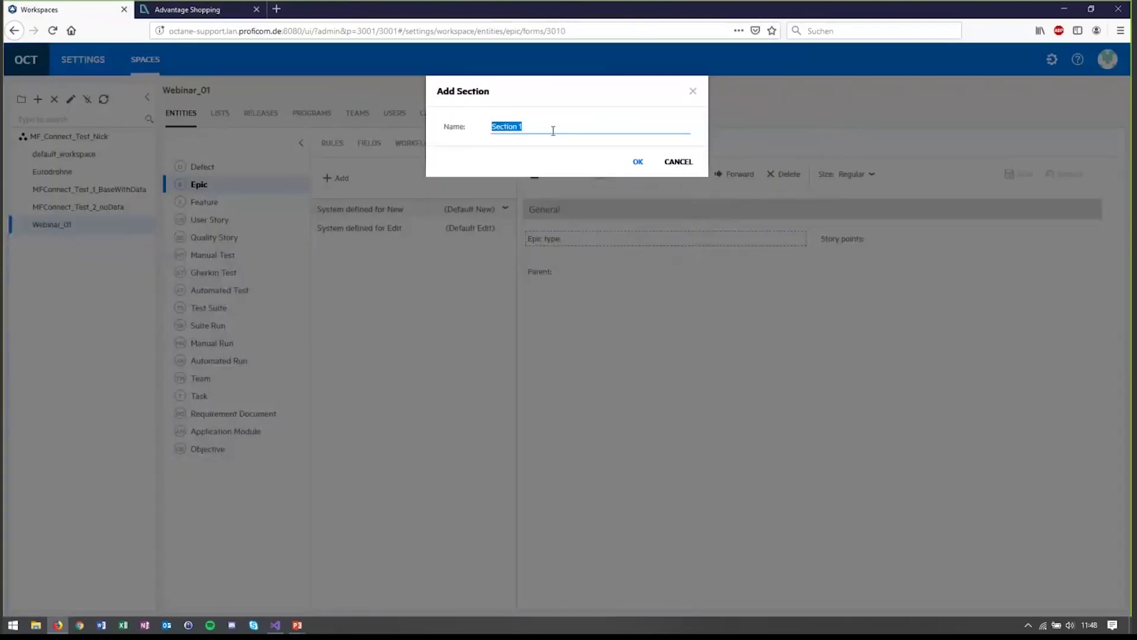
type("Zusatz")
key("Return")
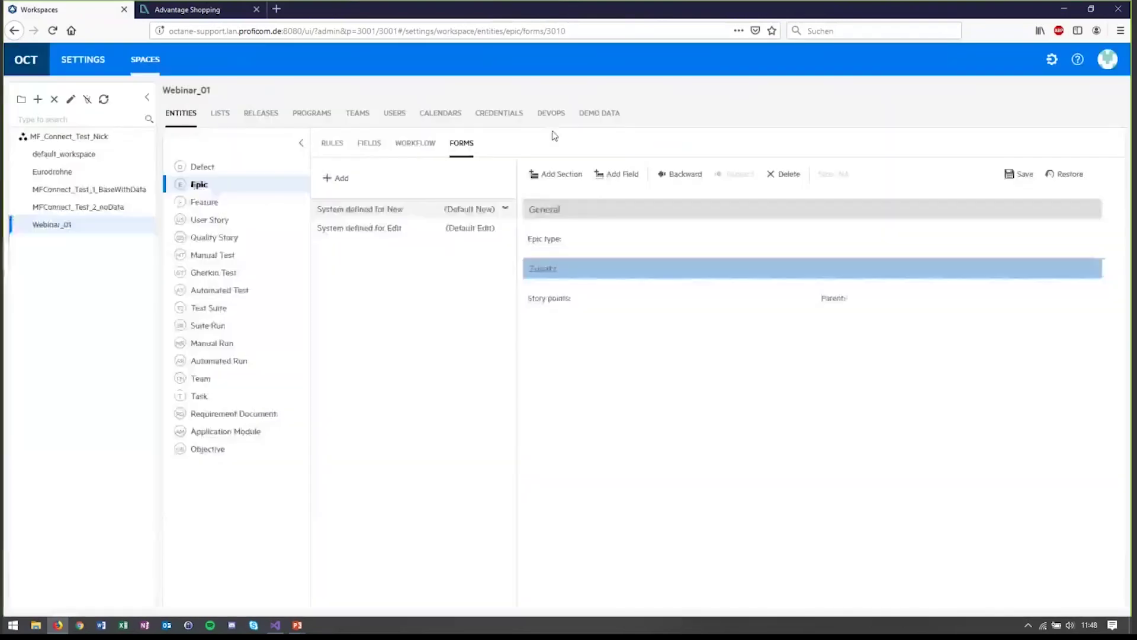
left_click(617, 174)
left_click_drag(711, 234, 759, 444)
left_click(761, 446)
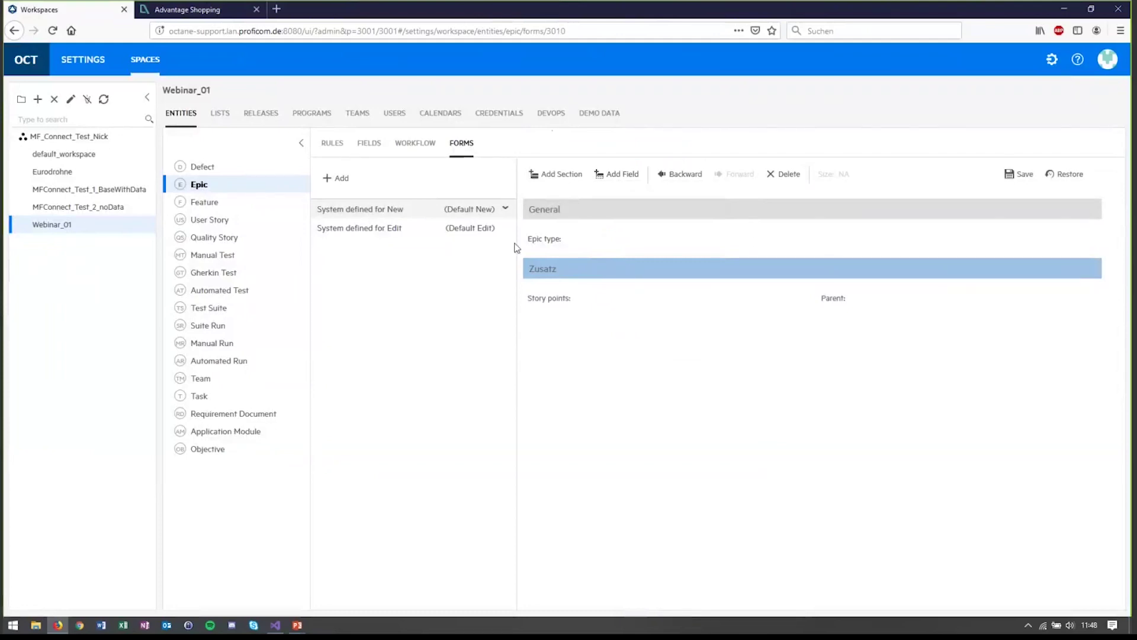
left_click(372, 146)
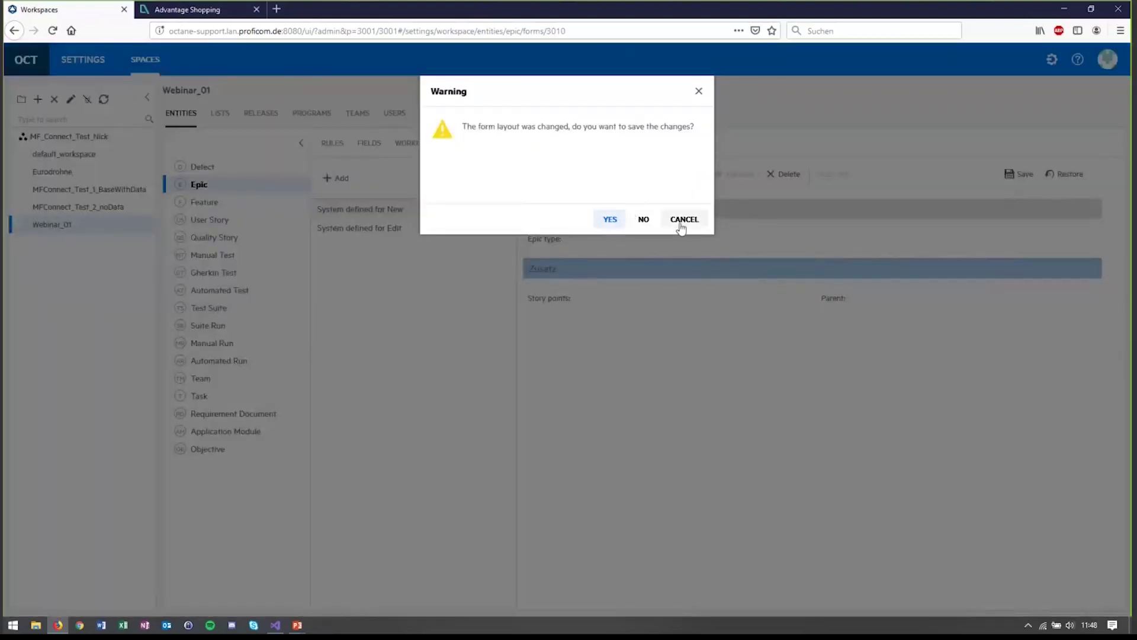
left_click(682, 218)
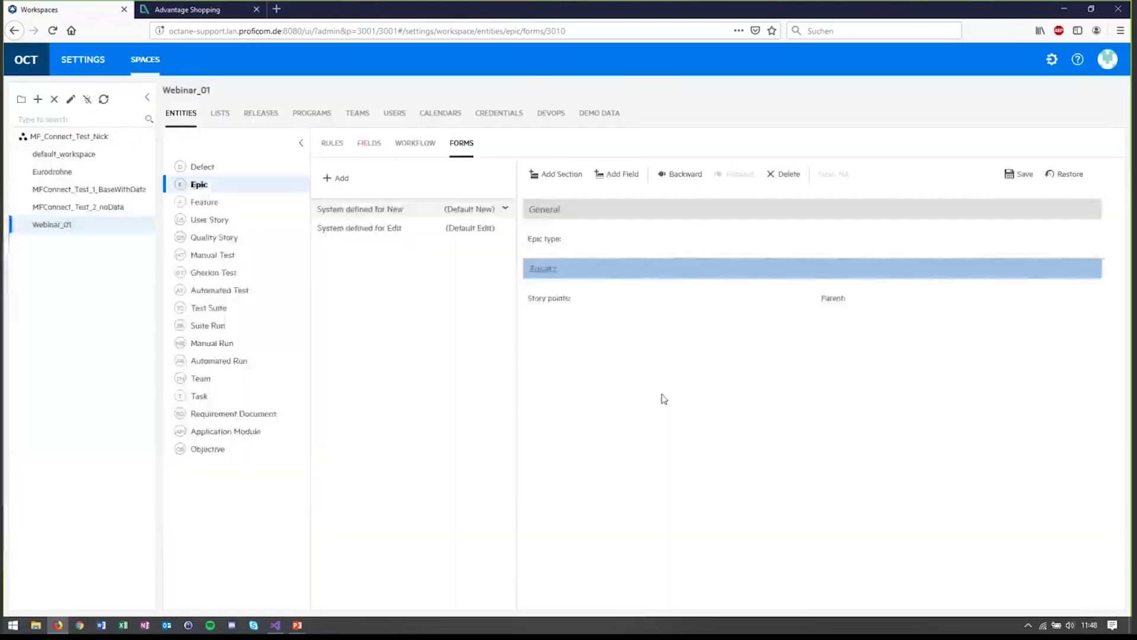
Step: Add the Author and Item origin fields to the form, placing Item origin first in General and Author last in Zusatz
left_click(617, 176)
left_click(642, 250)
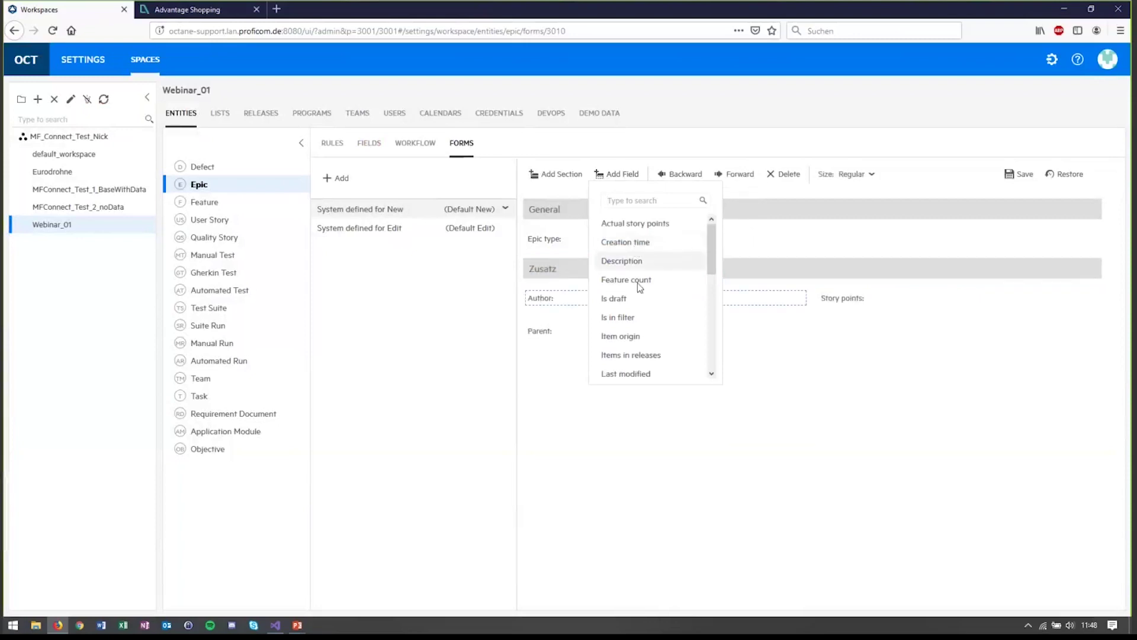
left_click(639, 337)
left_click(774, 492)
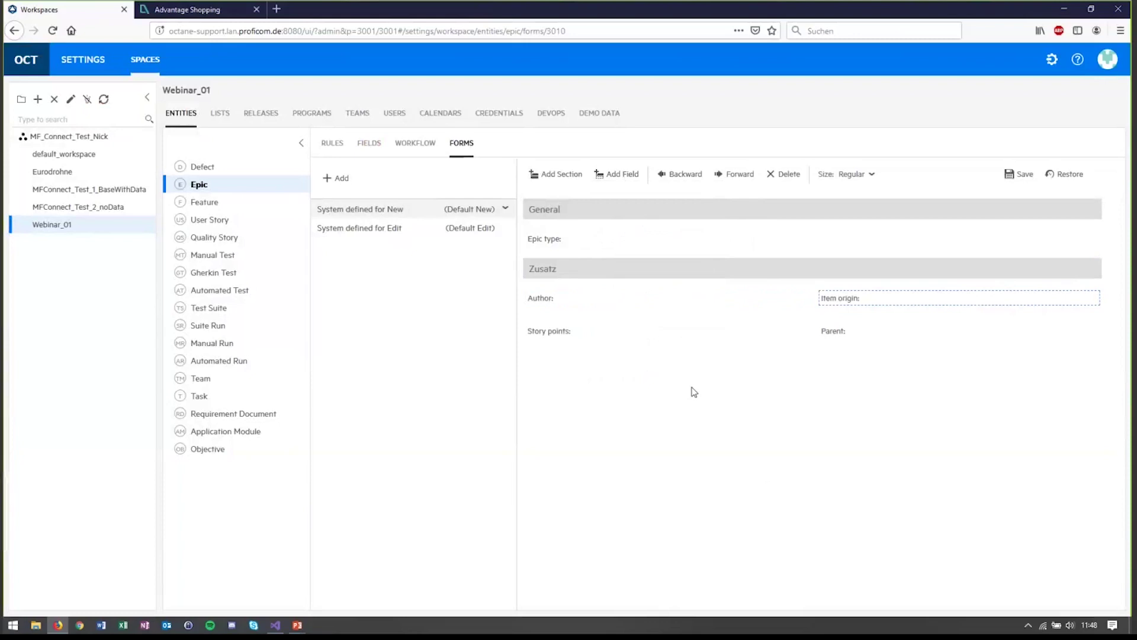
left_click_drag(841, 307, 681, 246)
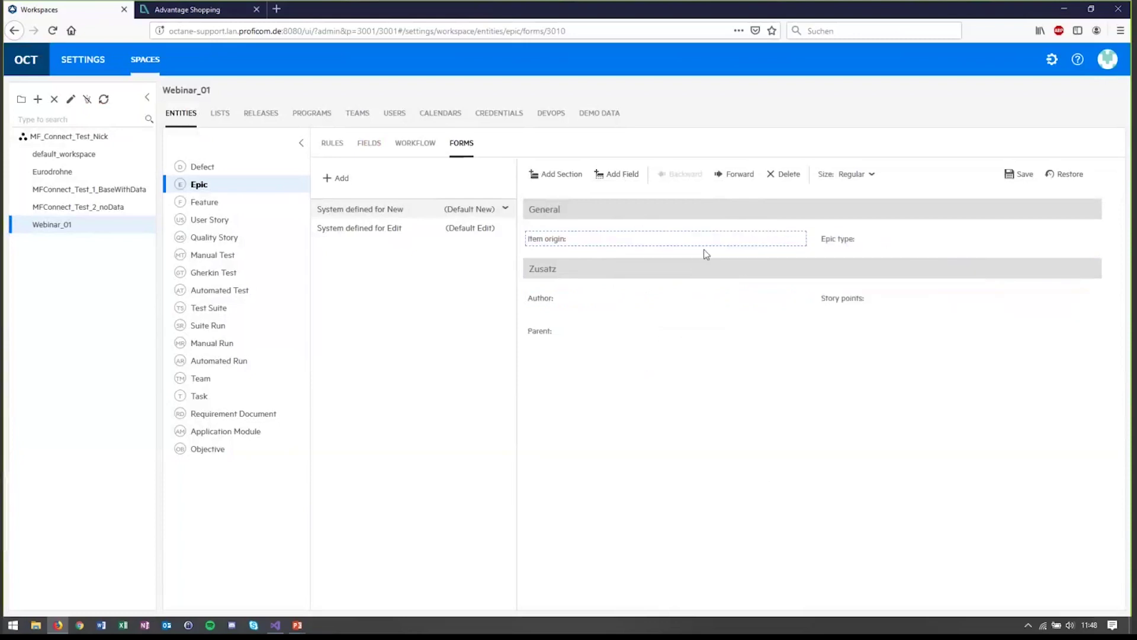
left_click_drag(544, 300, 743, 431)
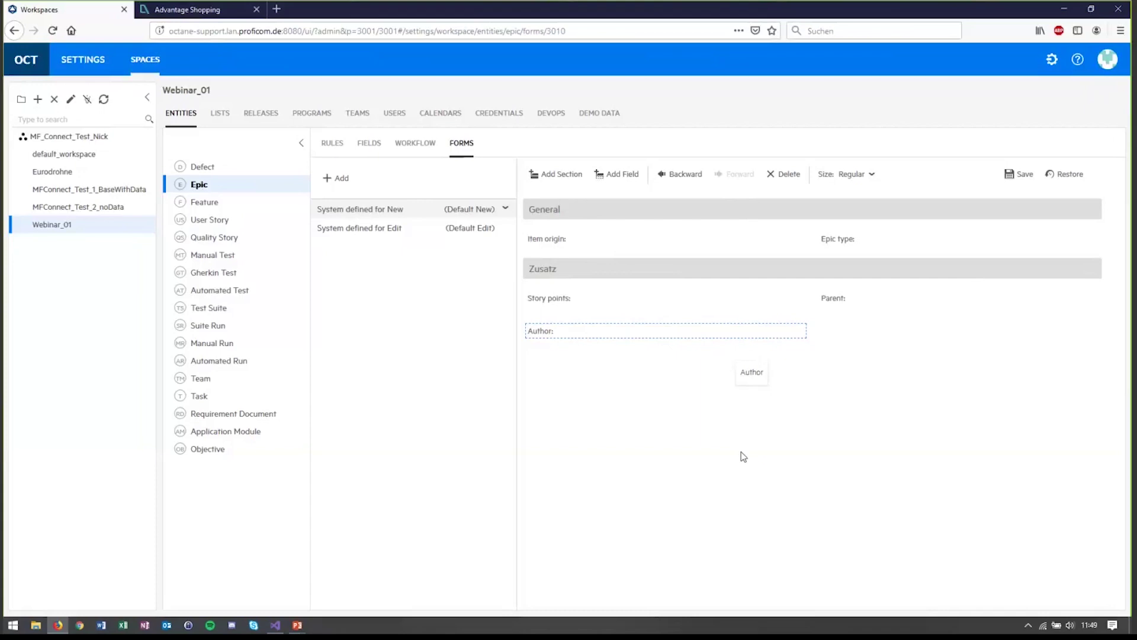
Step: Load the bookmarked Webinar dashboard in a new browser tab and place that tab directly after the Workspaces tab
left_click(302, 32)
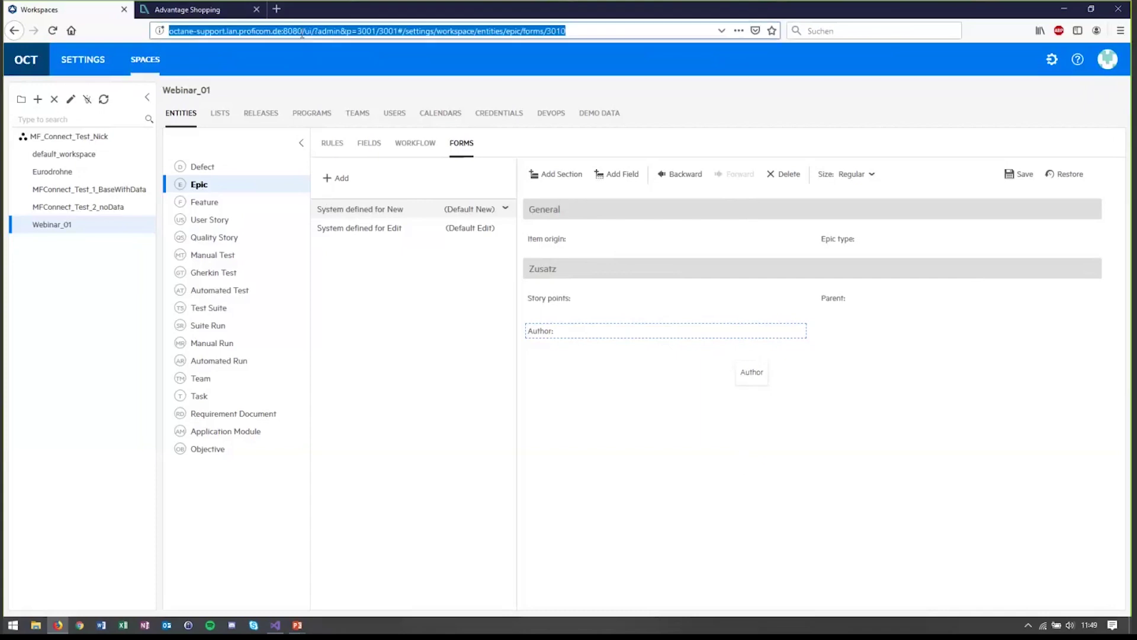
left_click(276, 9)
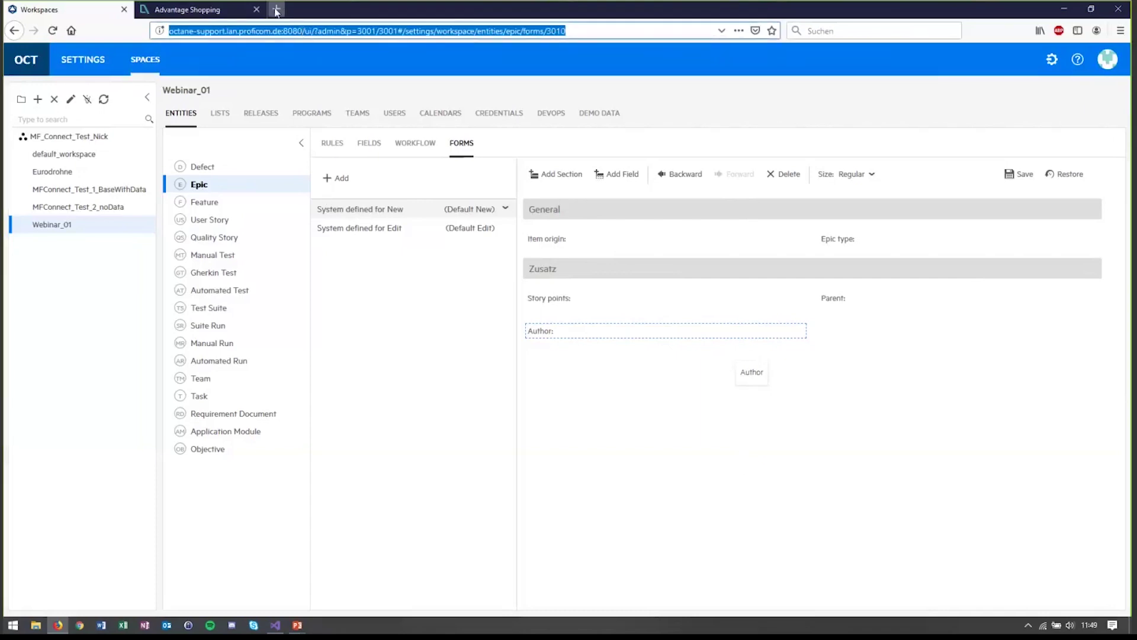
type("webin")
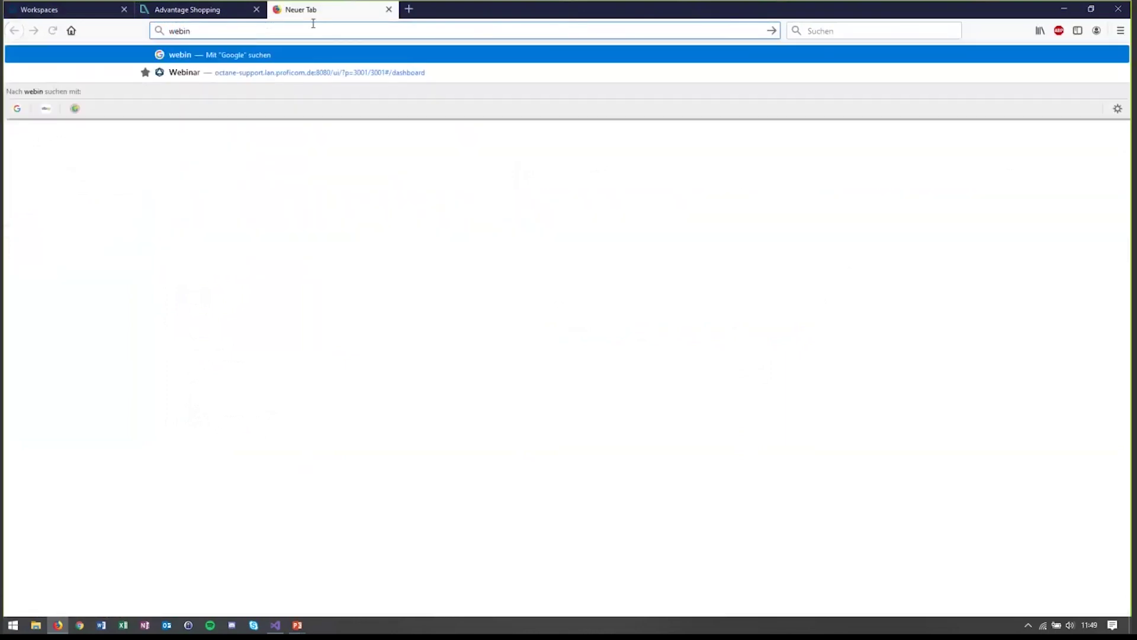
key("Down")
key("Return")
left_click_drag(323, 13, 198, 12)
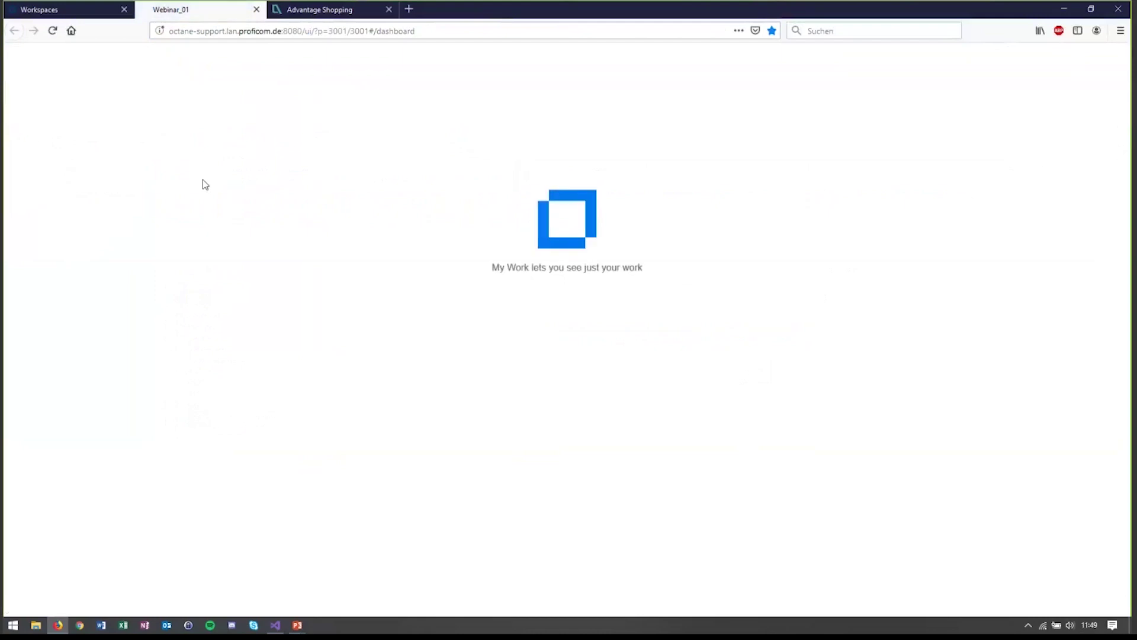
key("alt+Tab")
key("alt+Tab")
key("alt+Tab")
key("alt+Tab")
key("alt+Tab")
key("alt+Tab")
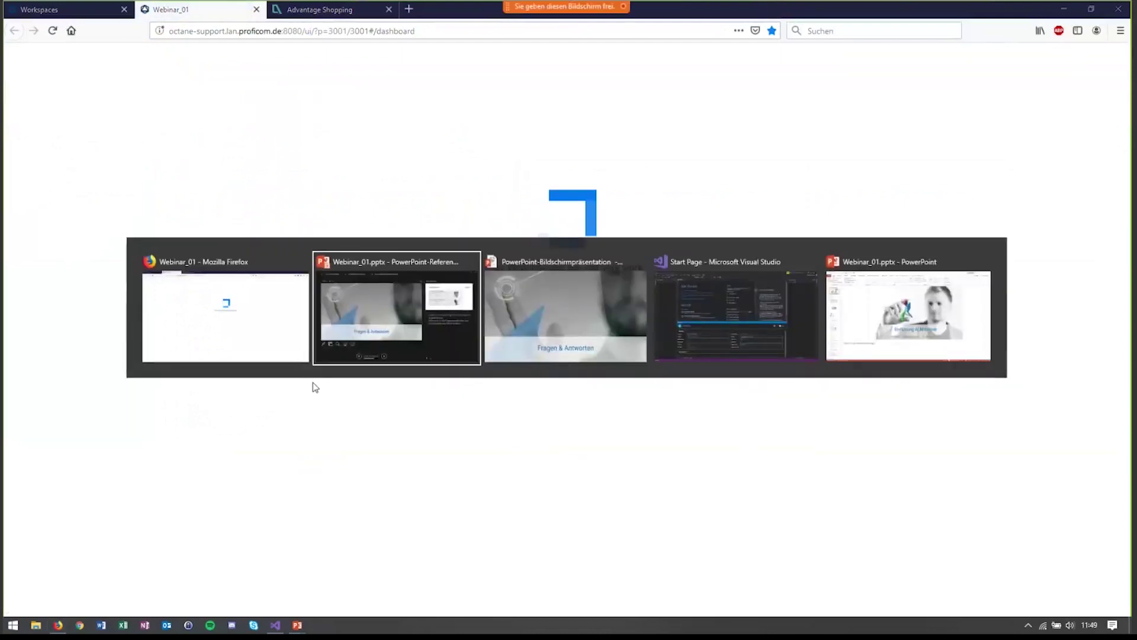
key("alt+Tab")
key("alt+Tab")
key("alt+Tab")
key("alt+Tab")
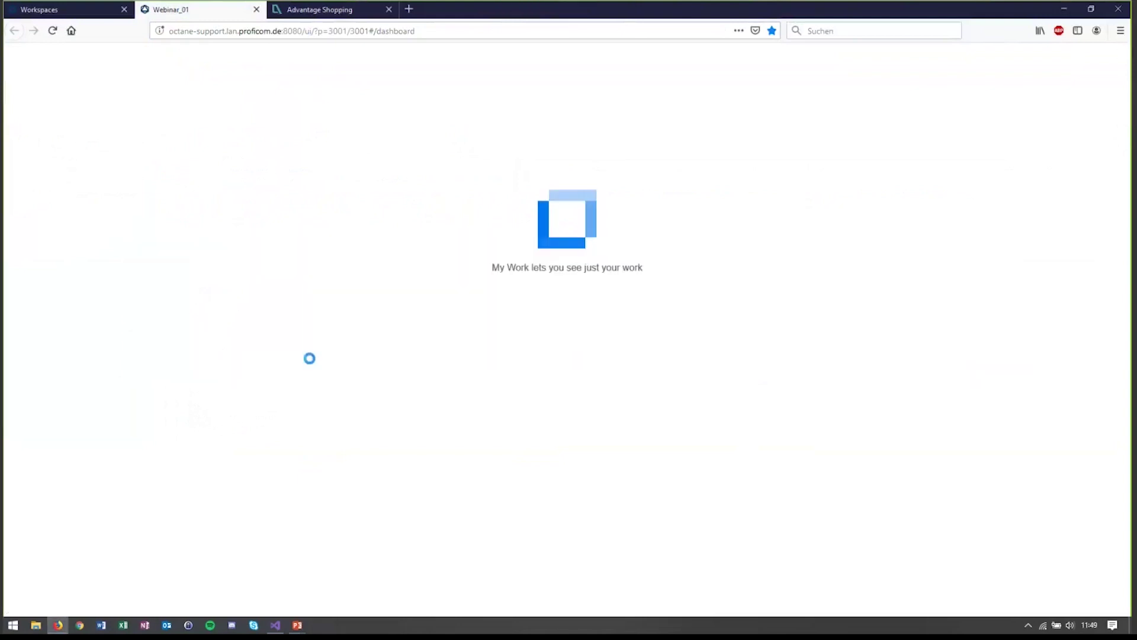
Step: From the Webinar_01 dashboard, open the backlog items and set the release filter to All Releases
left_click(89, 14)
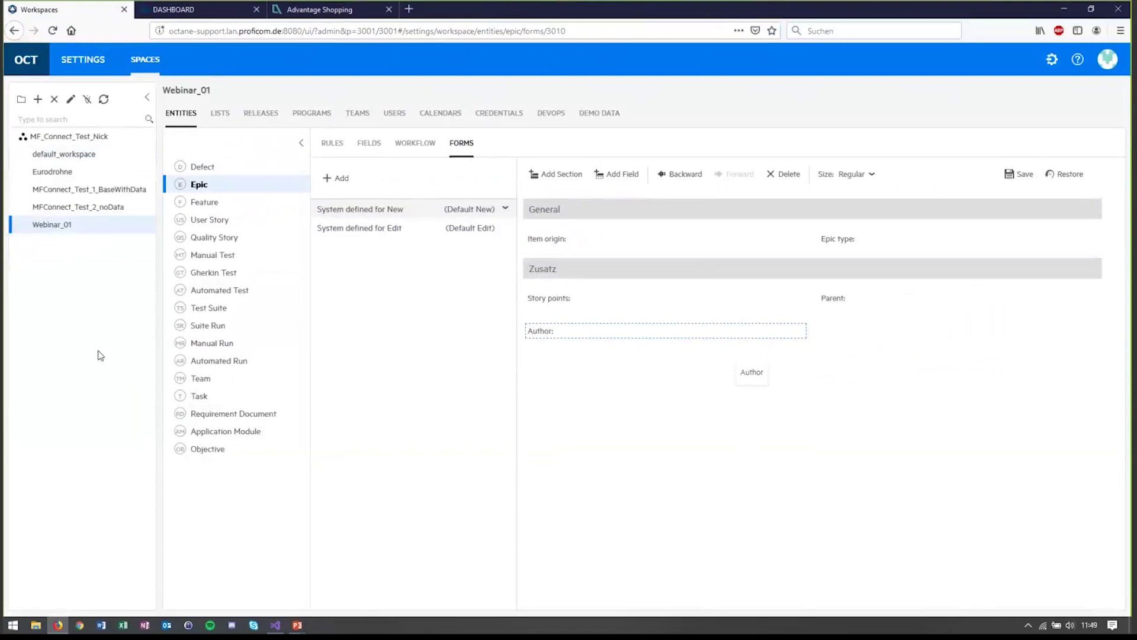
left_click(220, 11)
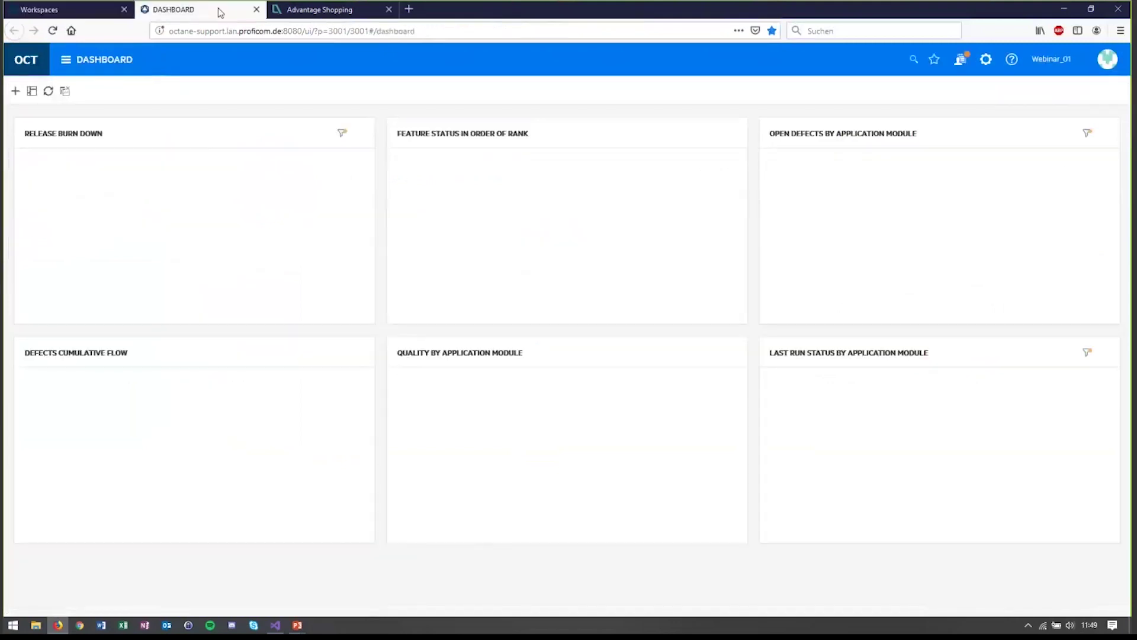
left_click(99, 65)
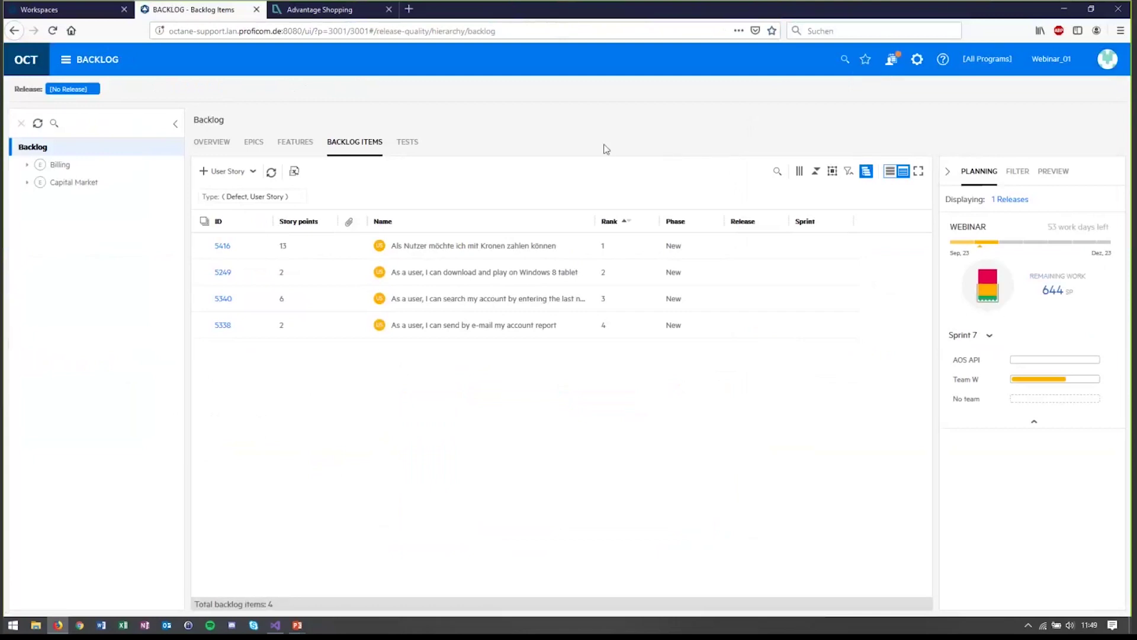
left_click(97, 92)
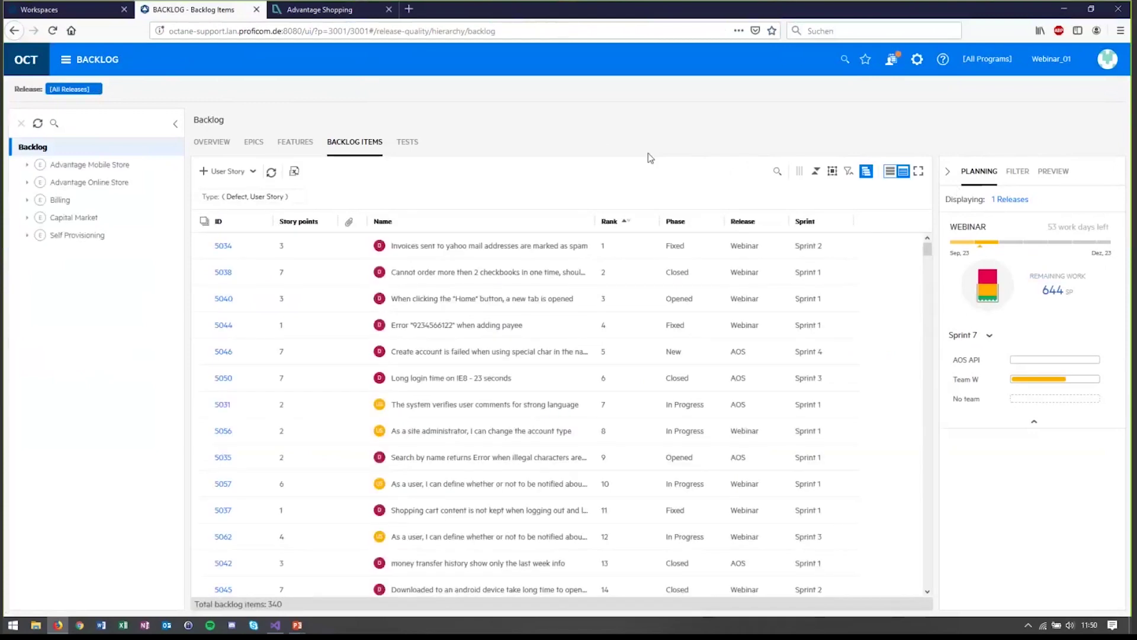
Step: Group the backlog items by Release and, within each release, by Sprint
left_click(833, 173)
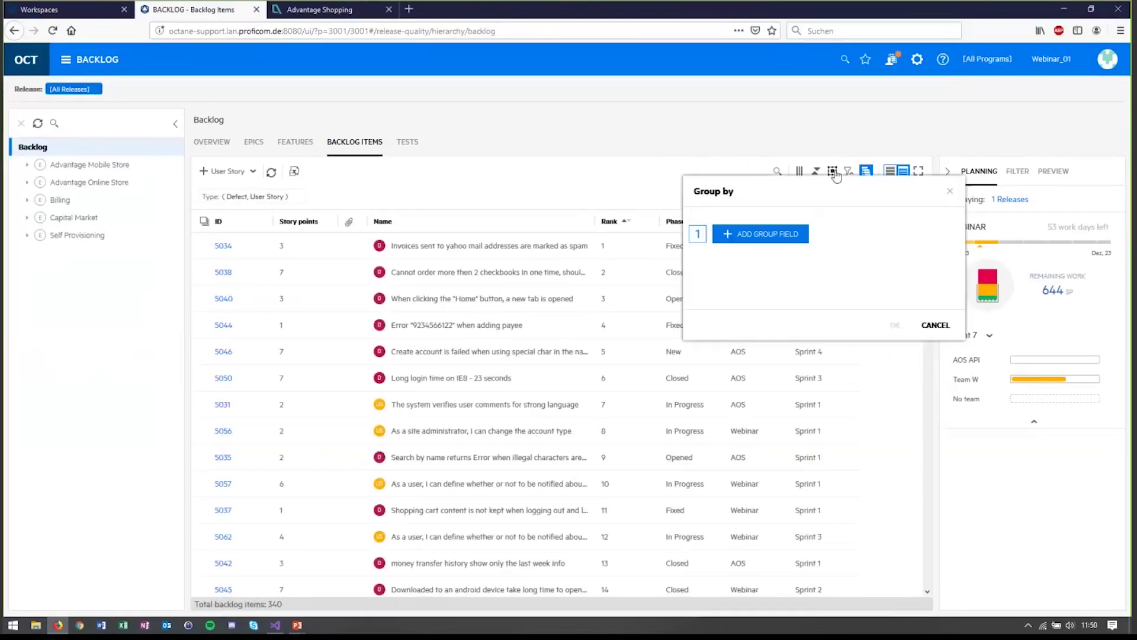
left_click(728, 237)
type("Re")
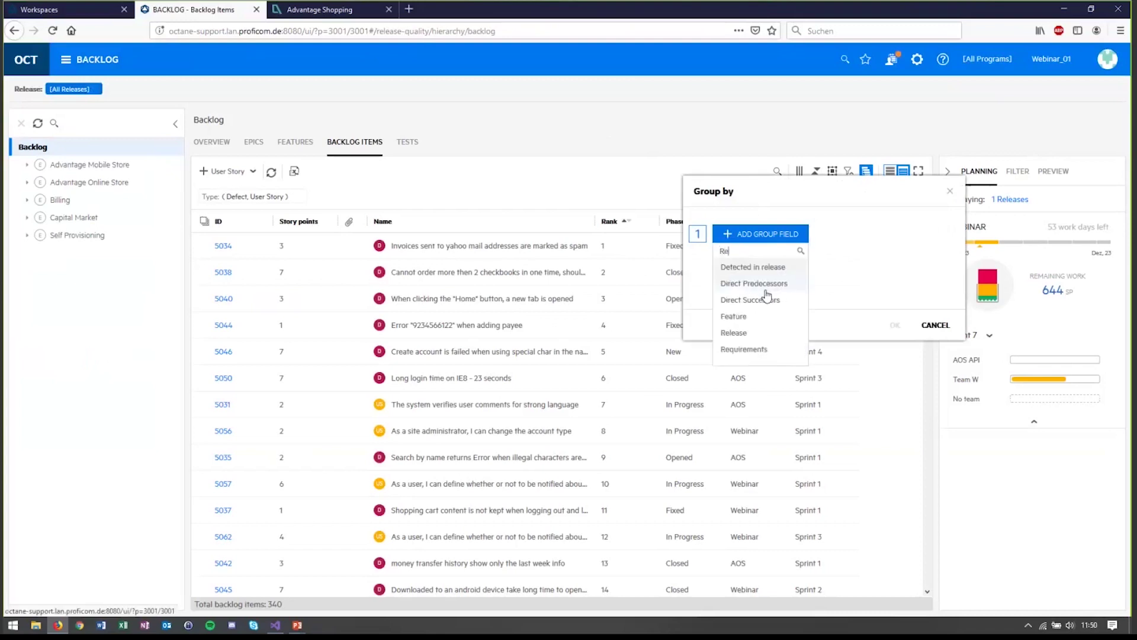
left_click(734, 333)
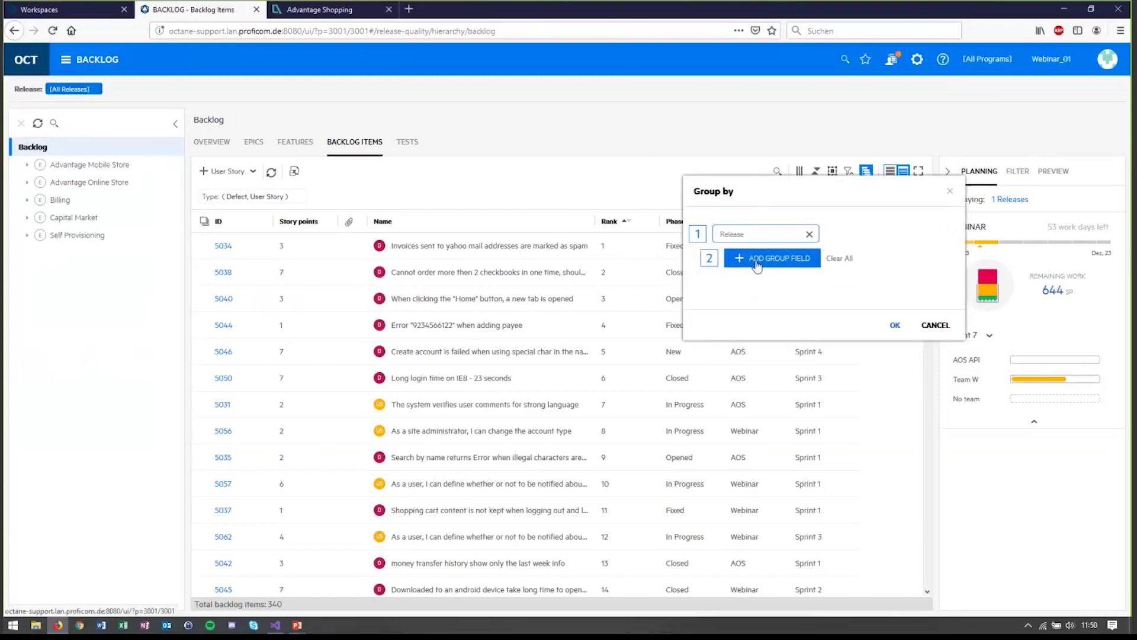
left_click(757, 265)
type("Spri")
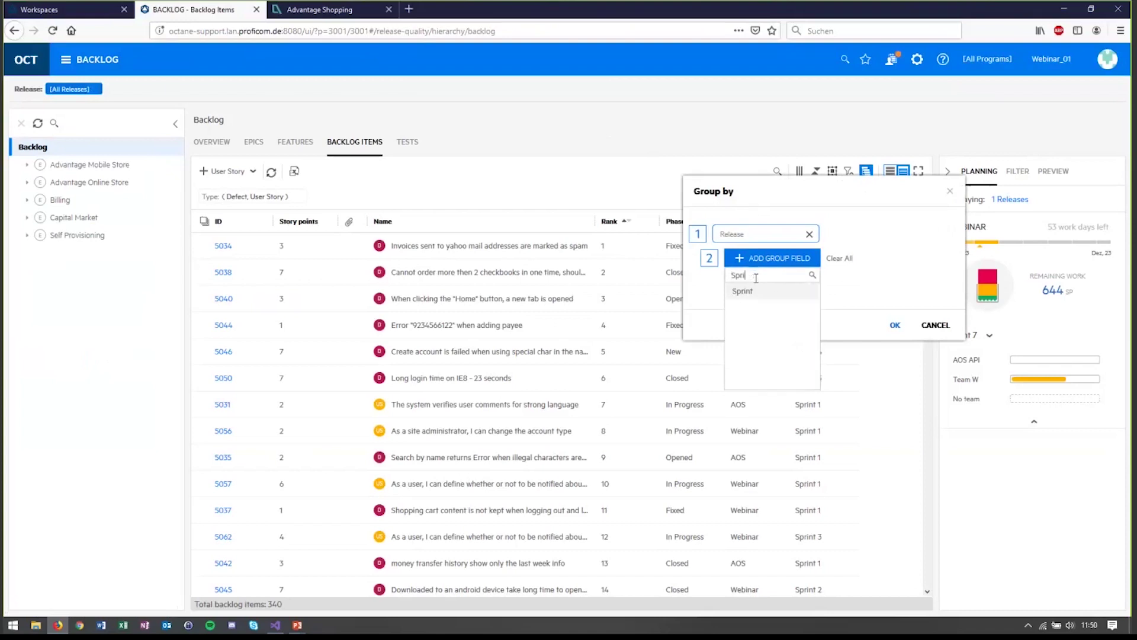
left_click(776, 293)
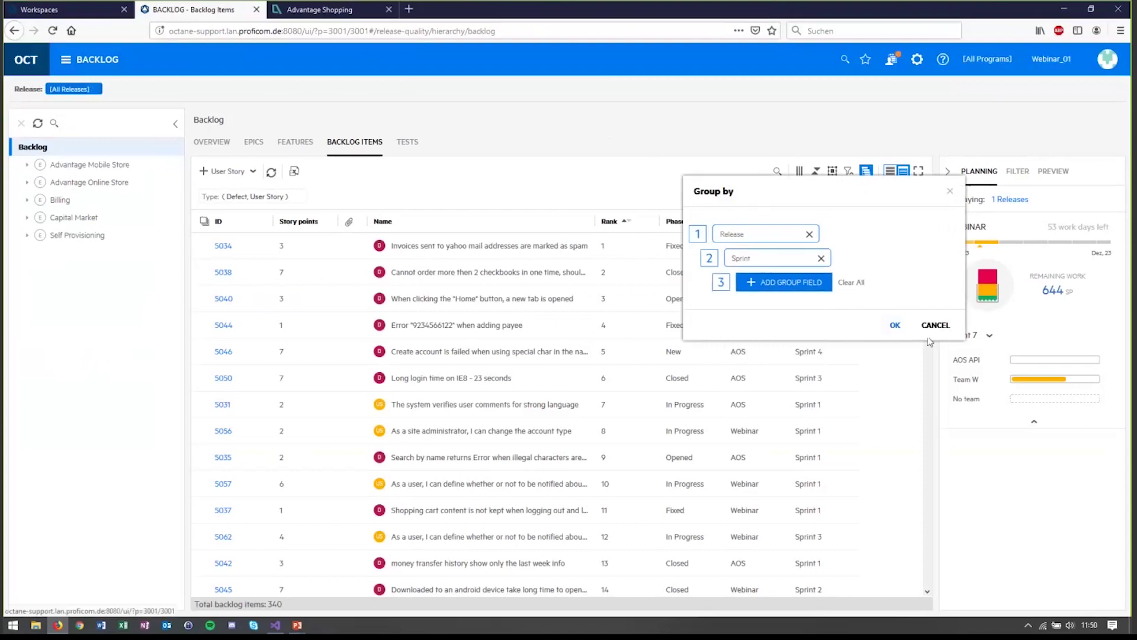
left_click(895, 326)
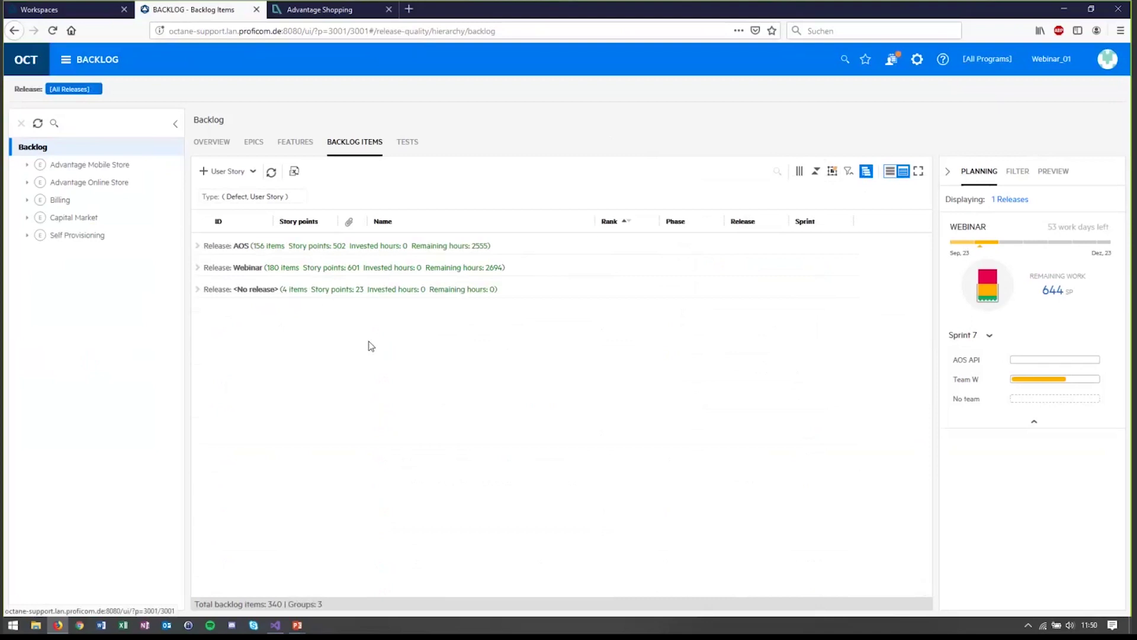
Step: Save the grouped view as a new favorite named "Backlog_Releases_Filter" and share it with Team W and team B
left_click(866, 60)
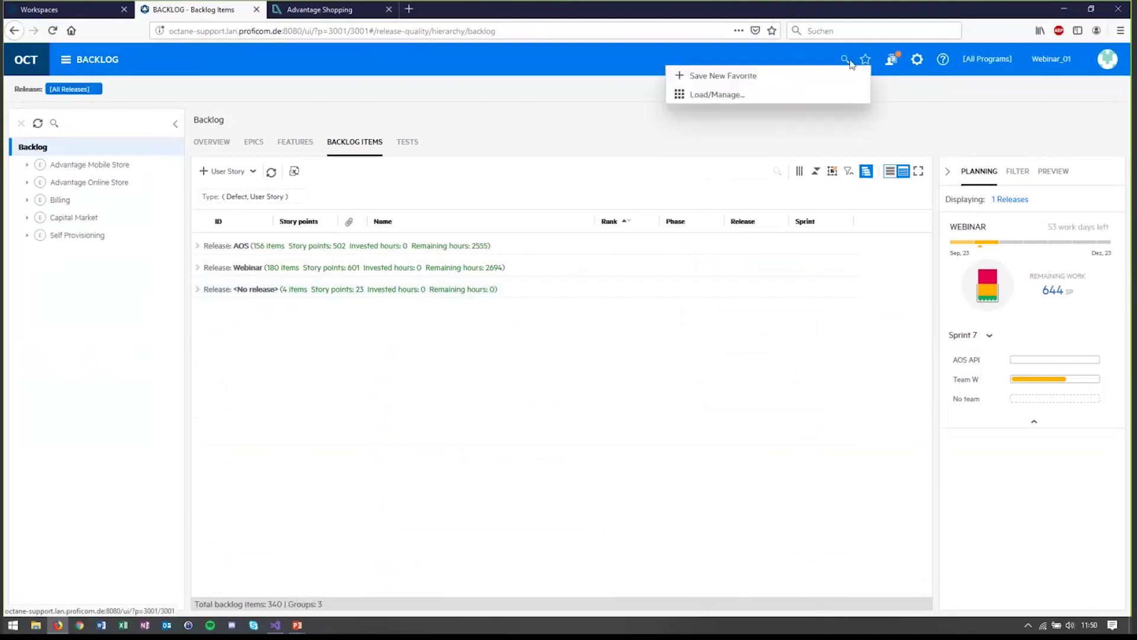
left_click(739, 80)
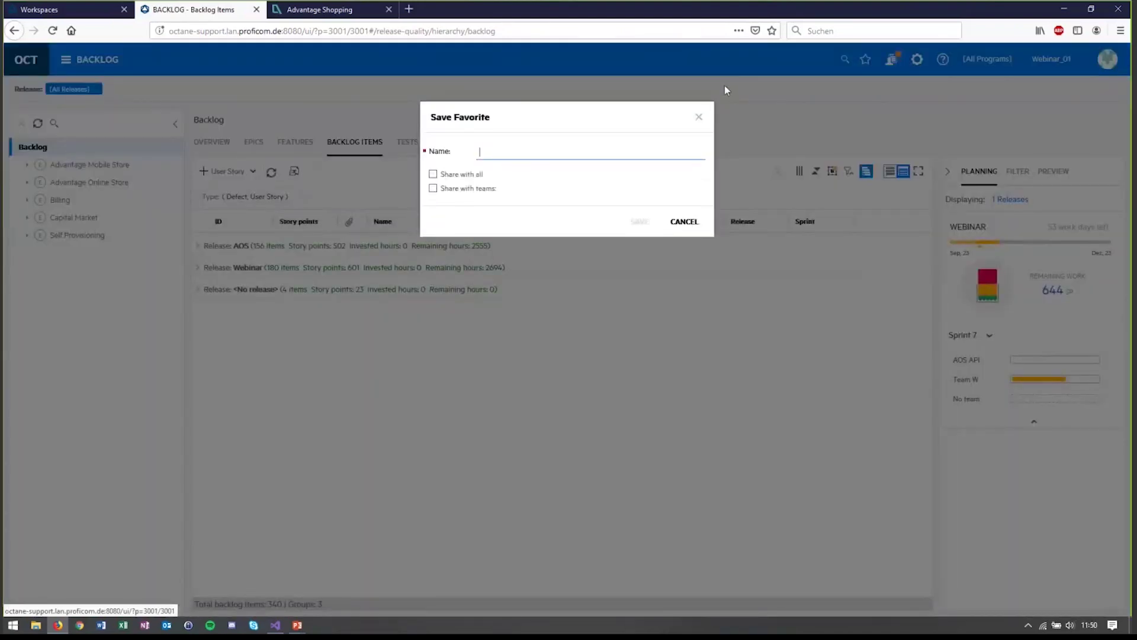
type("Backlog_Releases_Filter")
left_click(434, 189)
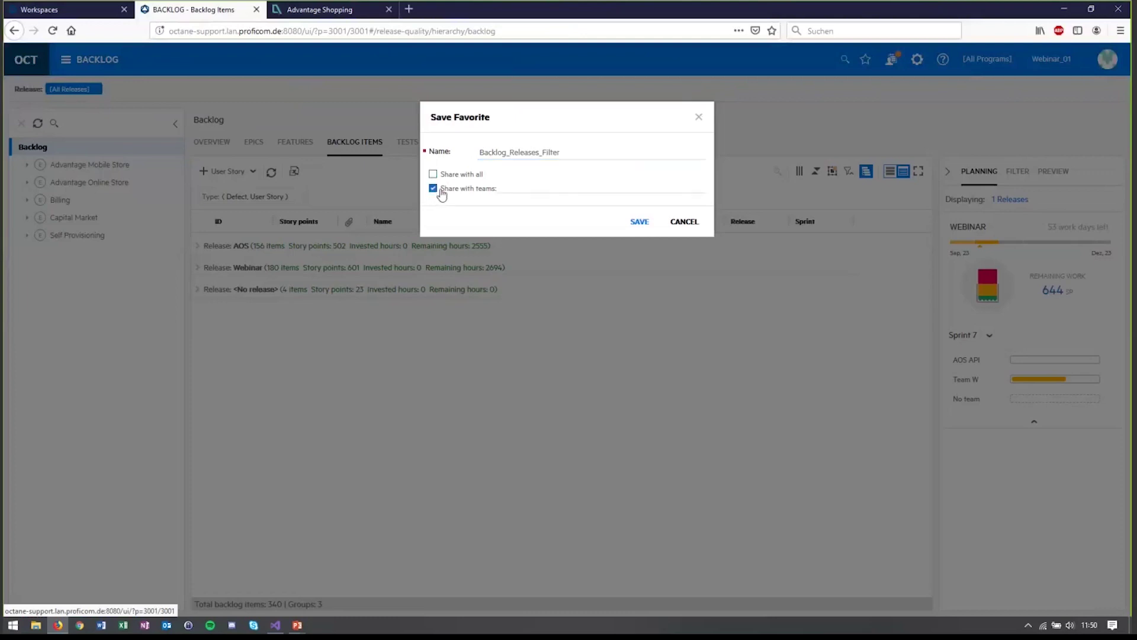
left_click(536, 194)
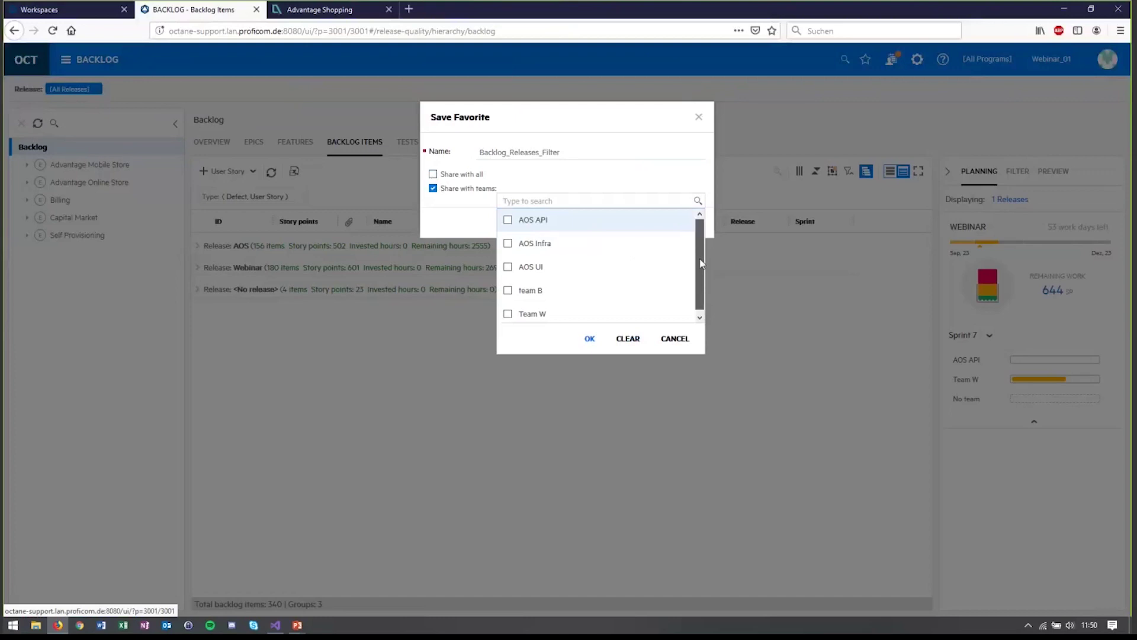
left_click(507, 312)
left_click(508, 288)
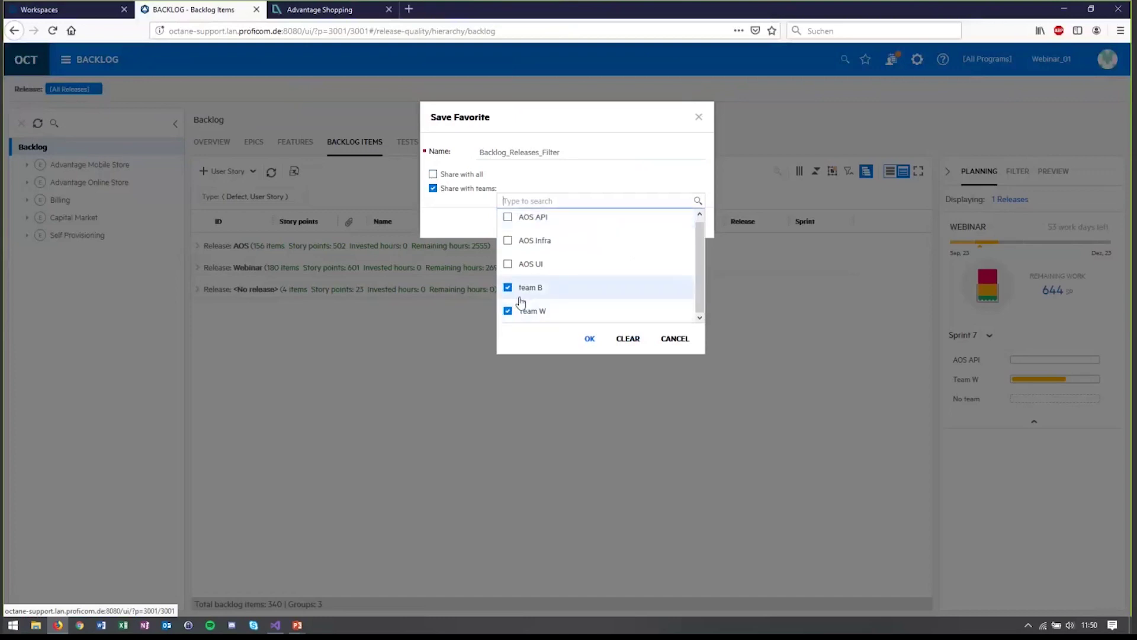
left_click(590, 338)
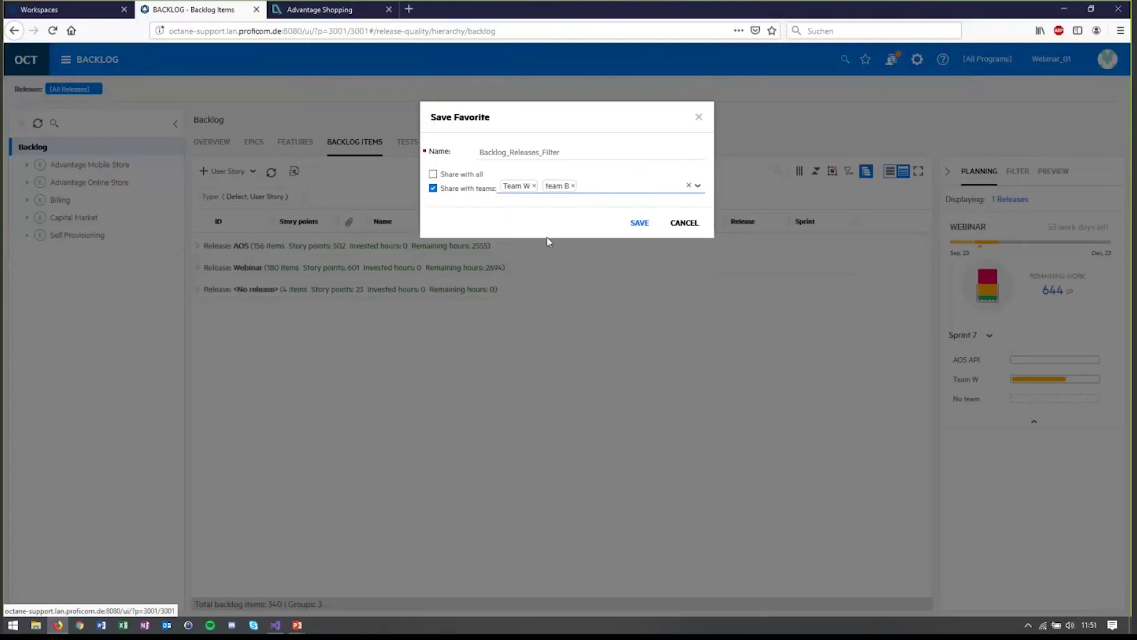
left_click(639, 225)
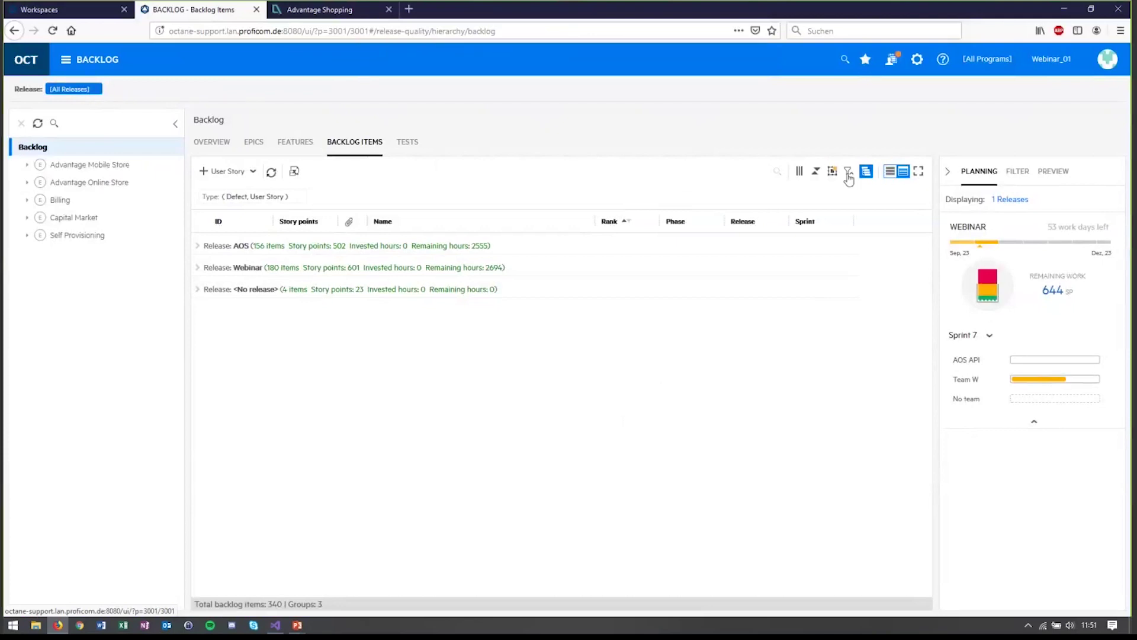
Step: Remove the Type filter from the backlog items and clear the active favorite
left_click(300, 197)
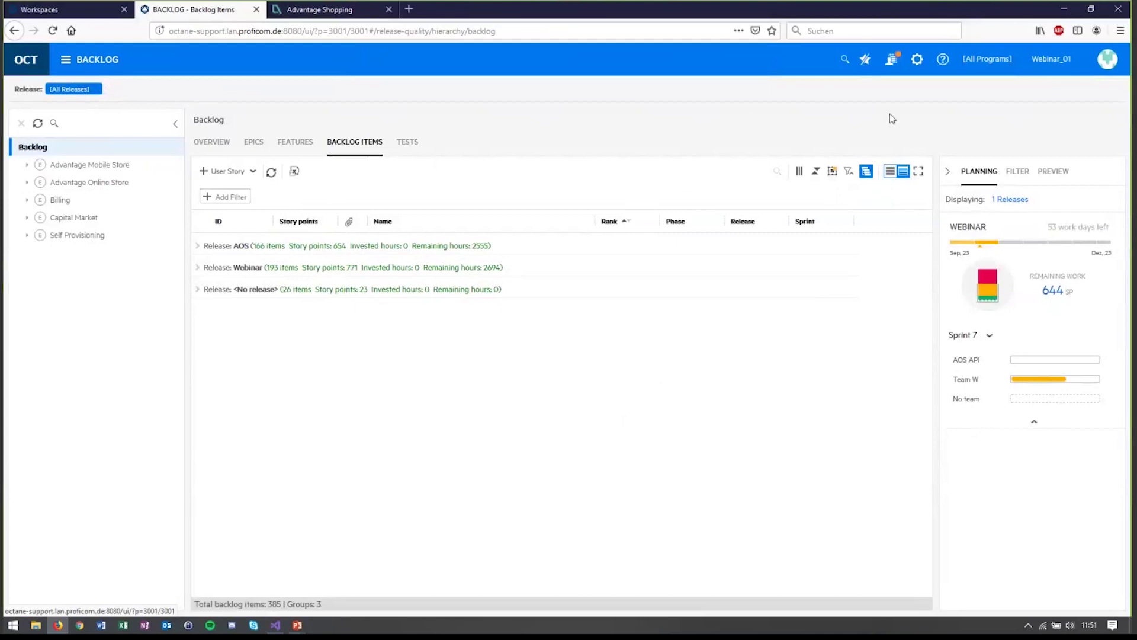
left_click(866, 61)
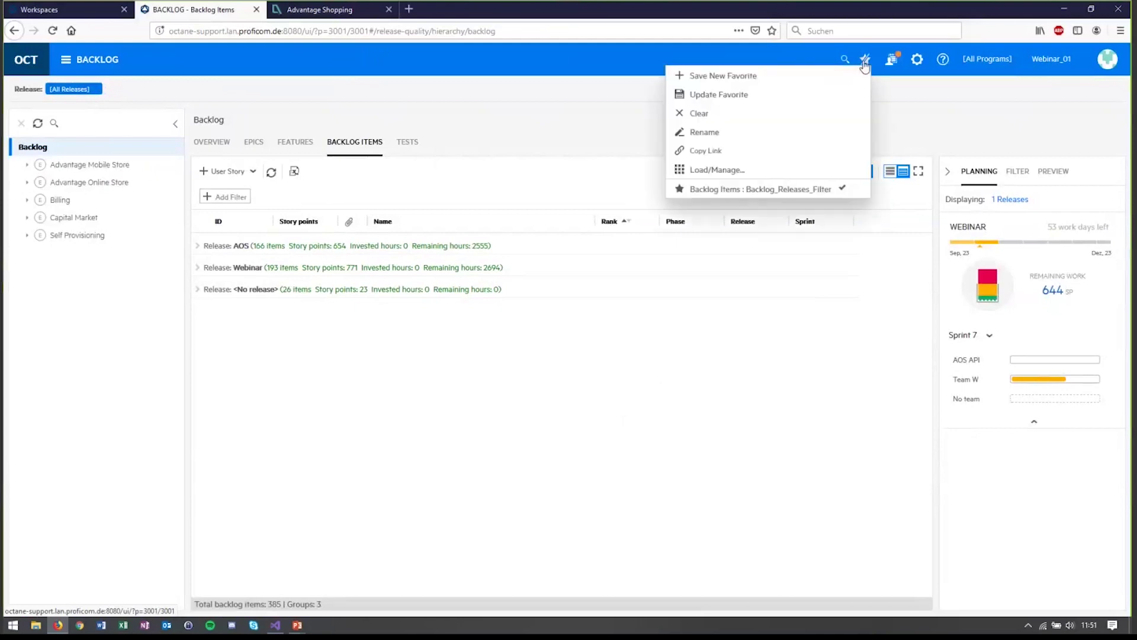
left_click(755, 118)
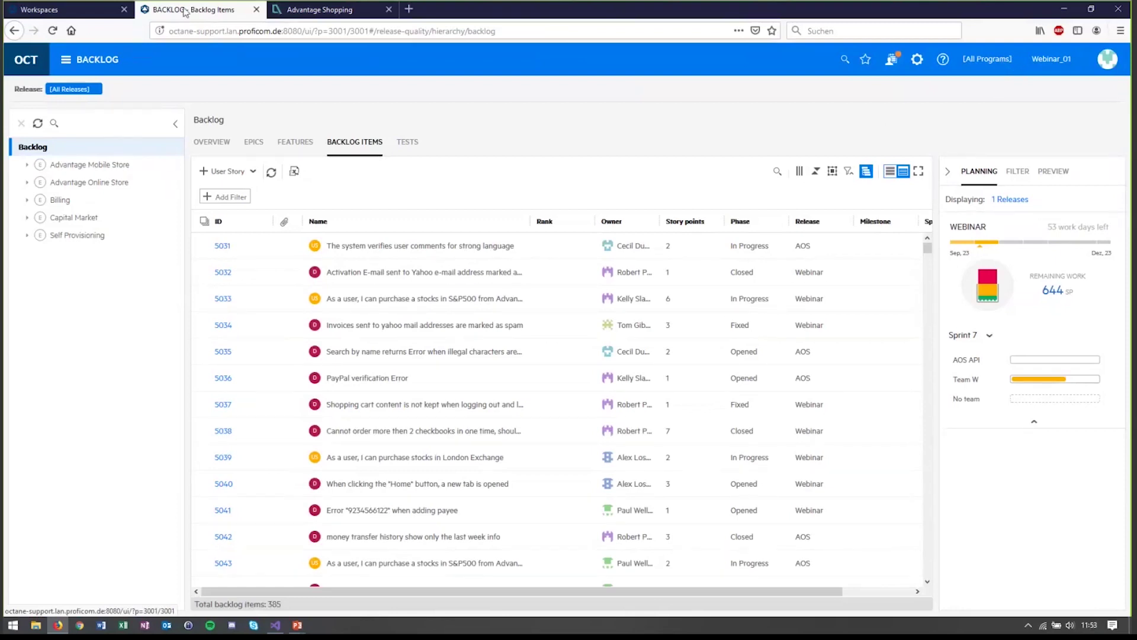
Step: Return to the Workspaces settings and open the shared space's permissions to view the Leader role's rights for Tests
left_click(89, 9)
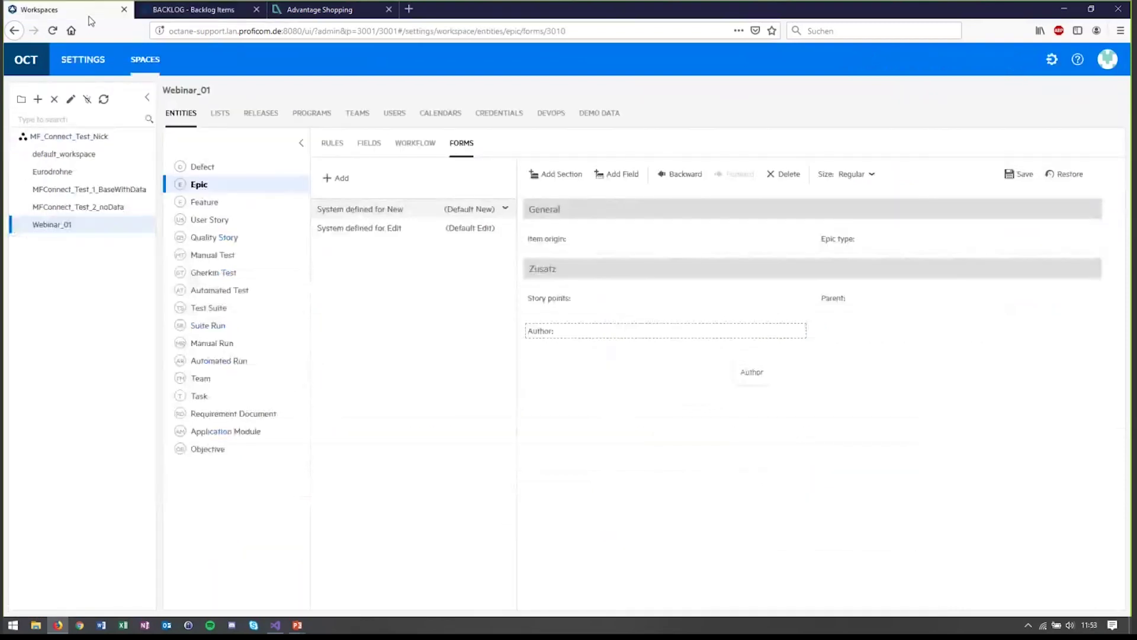
left_click(109, 141)
left_click(644, 218)
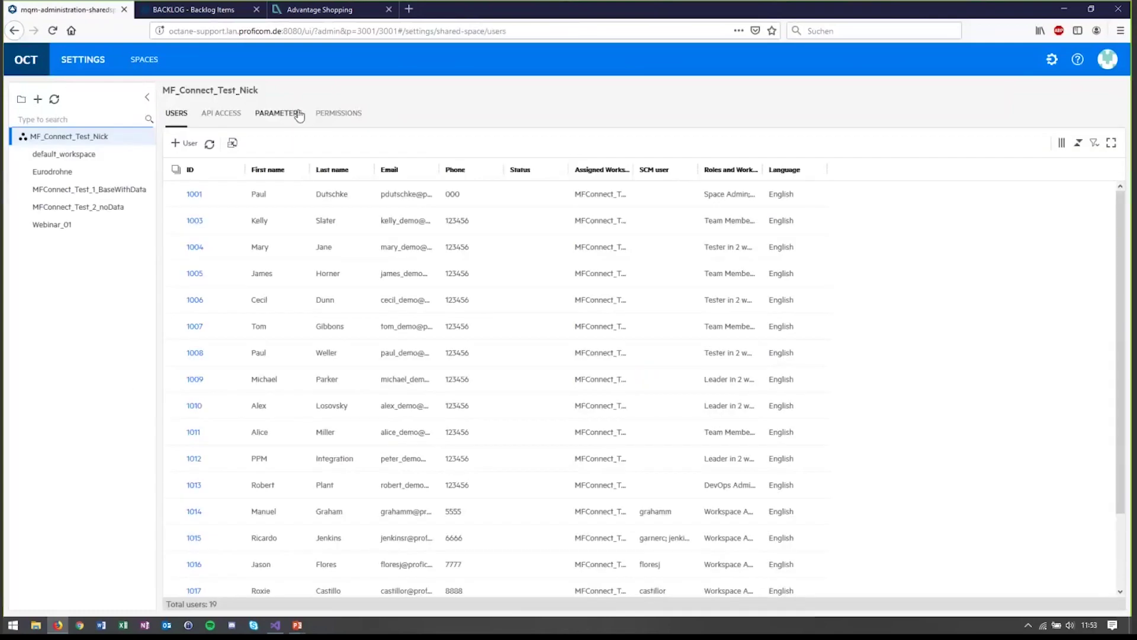
left_click(325, 112)
left_click(325, 112)
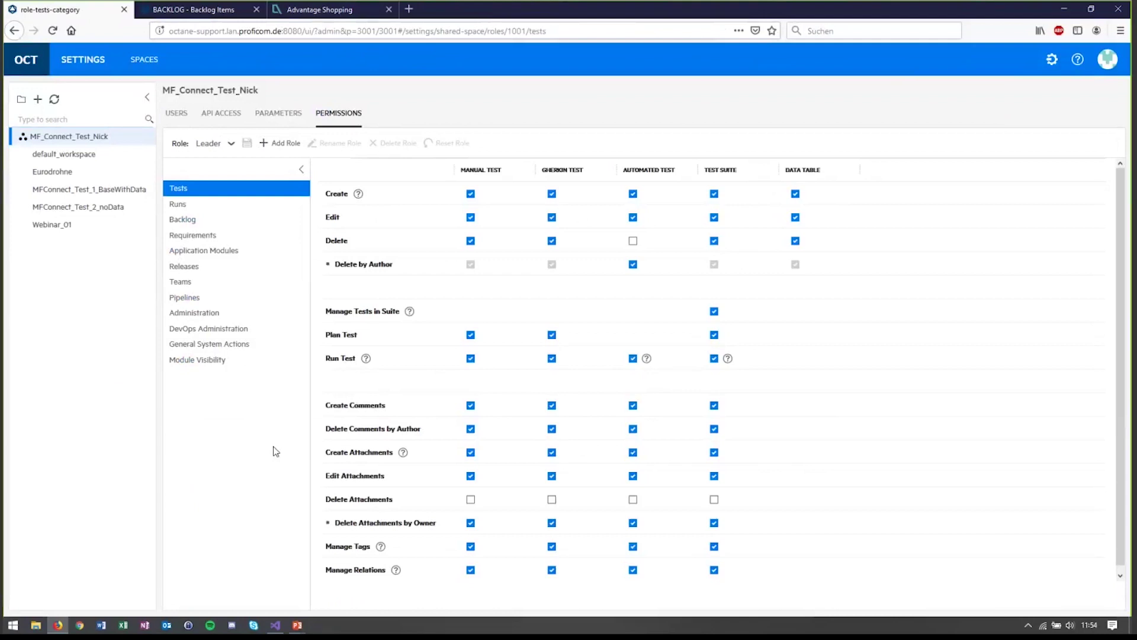
Step: Switch to the PowerPoint presentation at the "Fragen & Antworten" slide
key("alt+Tab")
key("alt+Tab")
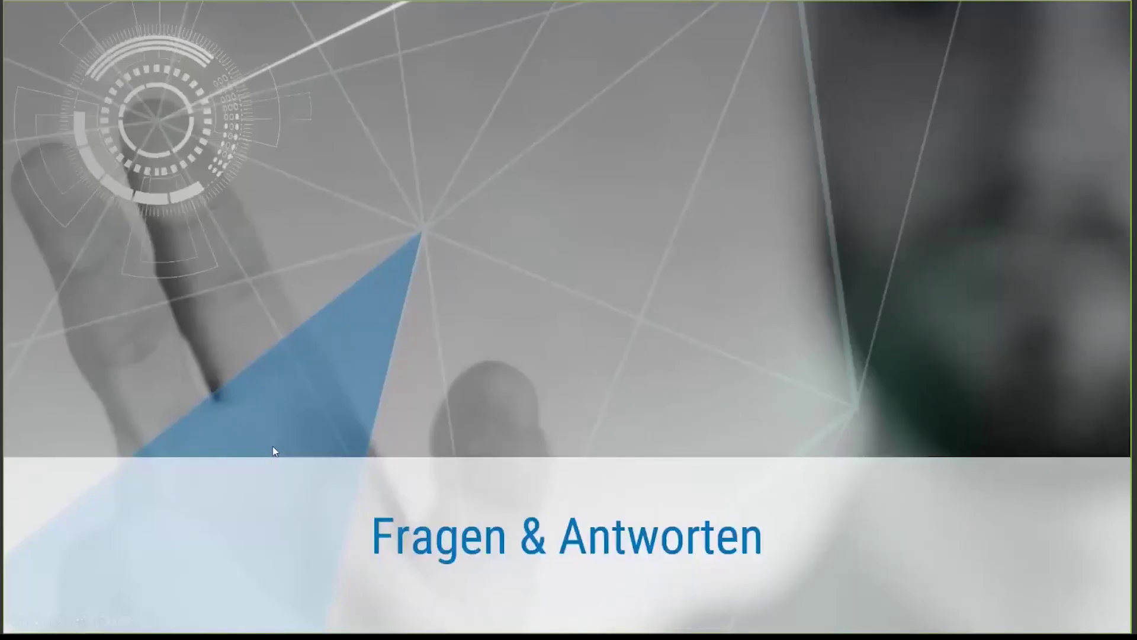